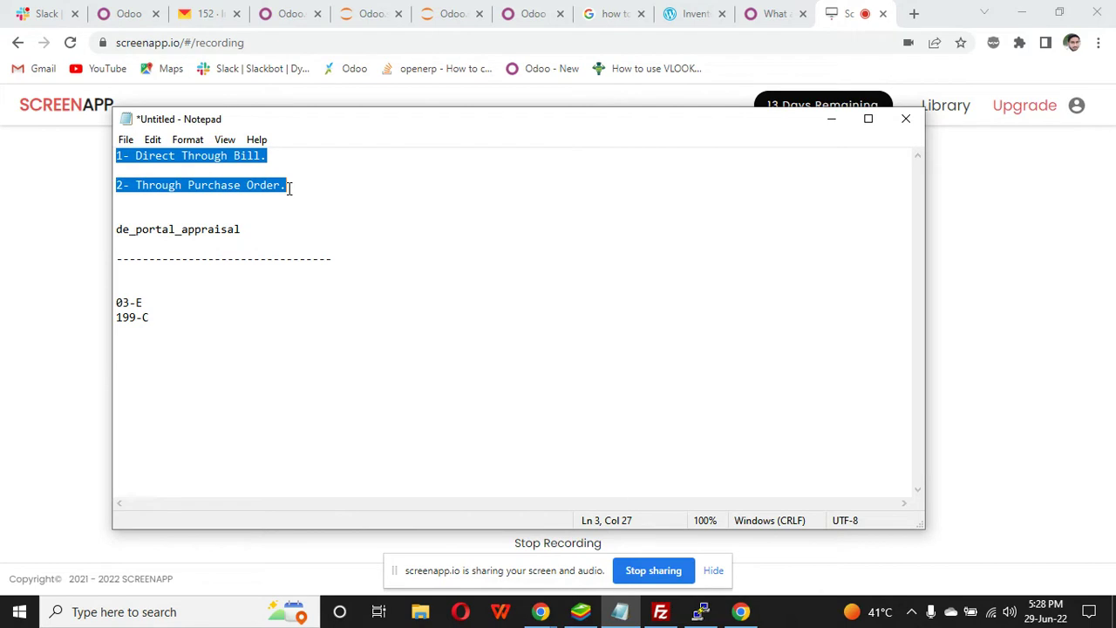
Switch to the draft vendor bill in Odoo and set the Table line's account to 10023123 Machinary & Electric Instal
click(230, 166)
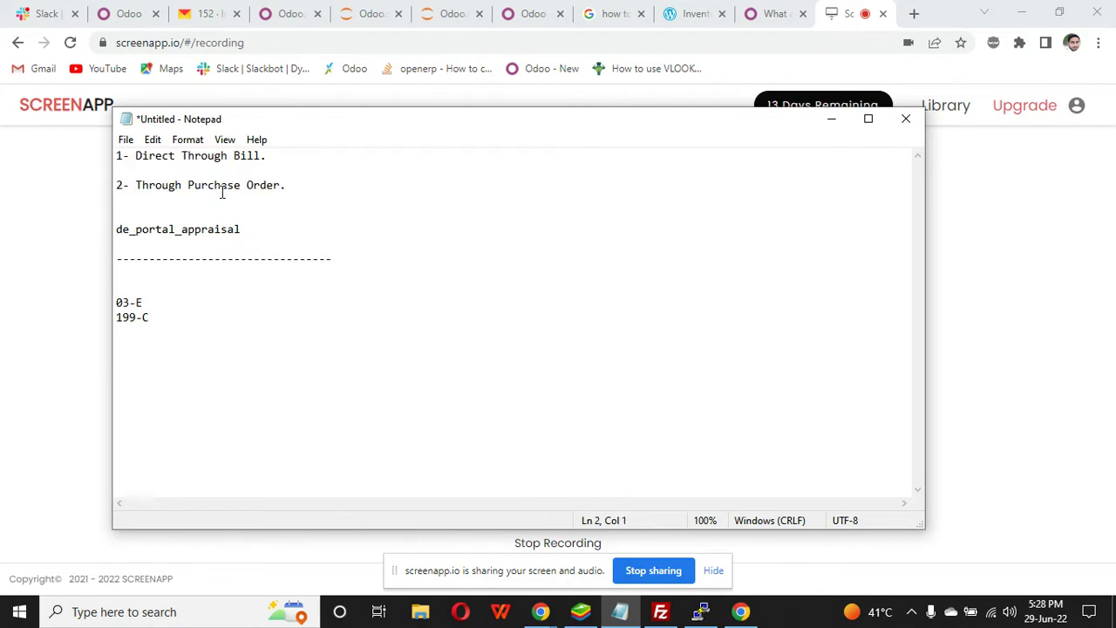
click(524, 13)
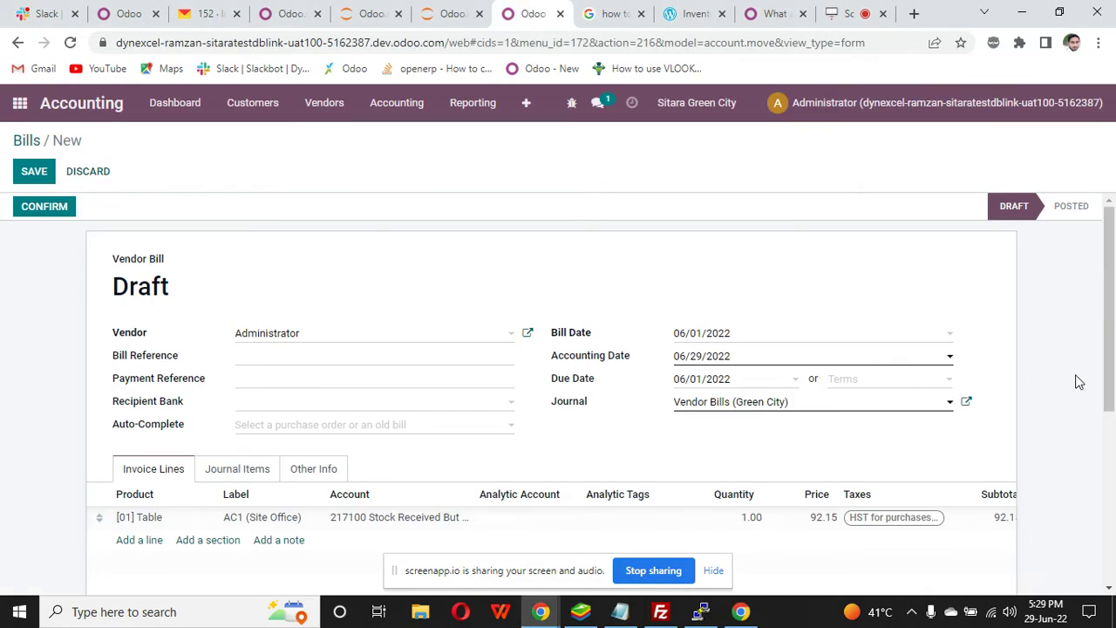
scroll(1110, 384, down, 2)
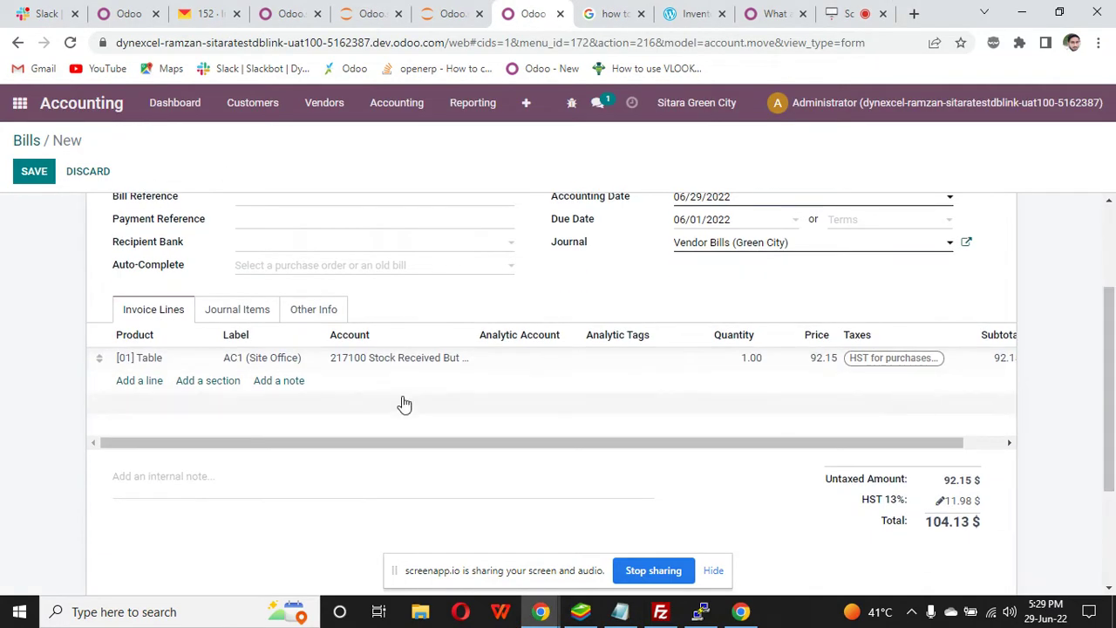
click(388, 359)
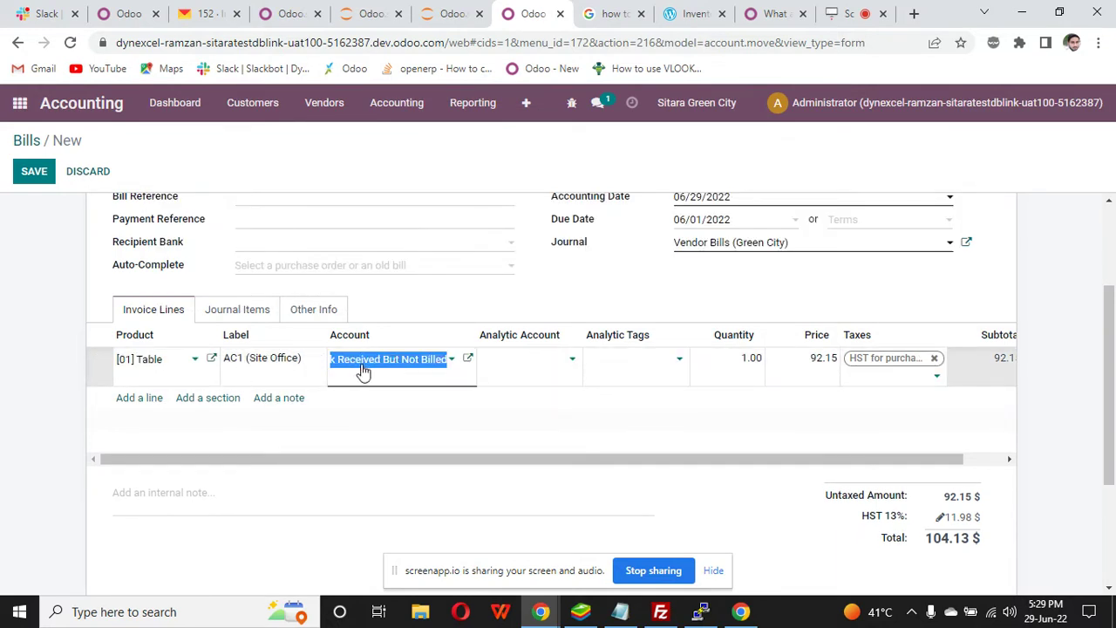
text(m)
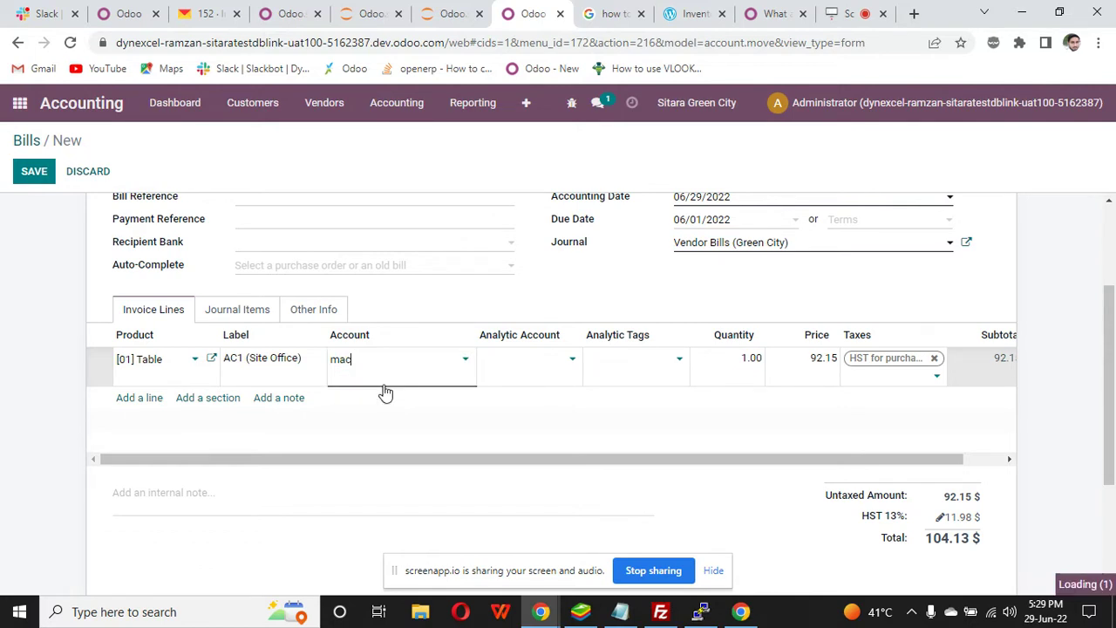
text(ac)
click(386, 399)
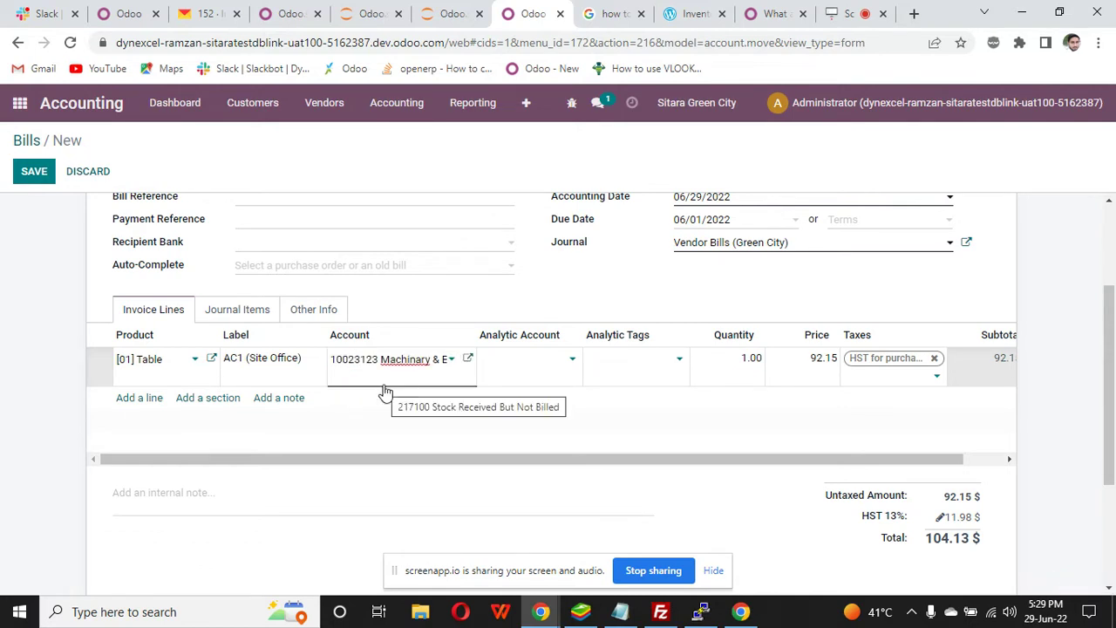
Remove the HST tax from the Table line and set its price to 303
click(933, 359)
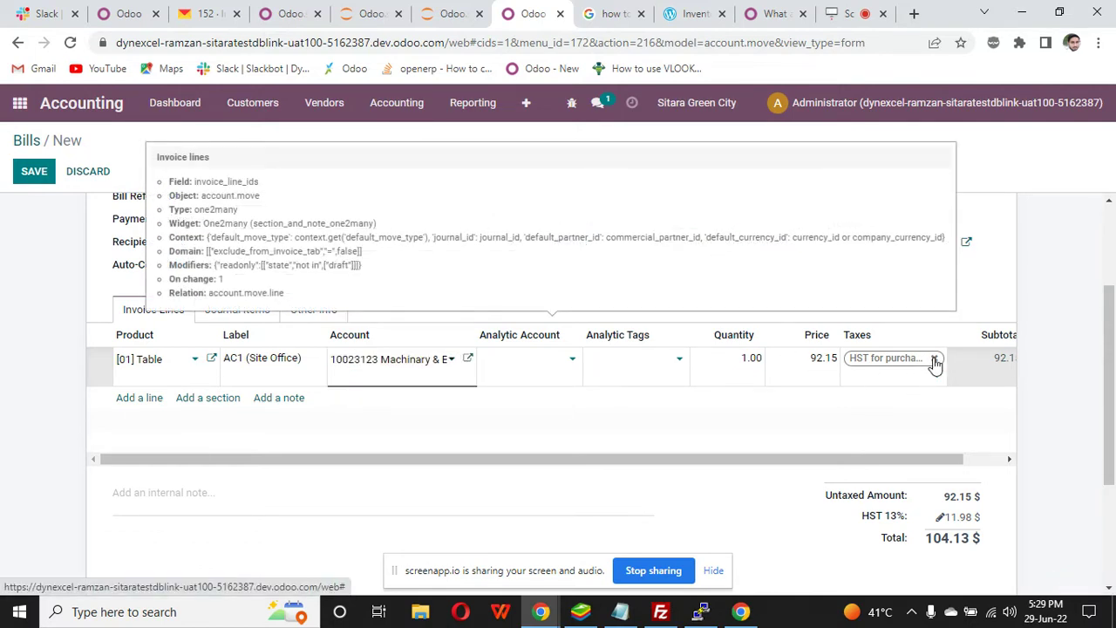
click(812, 359)
text(303)
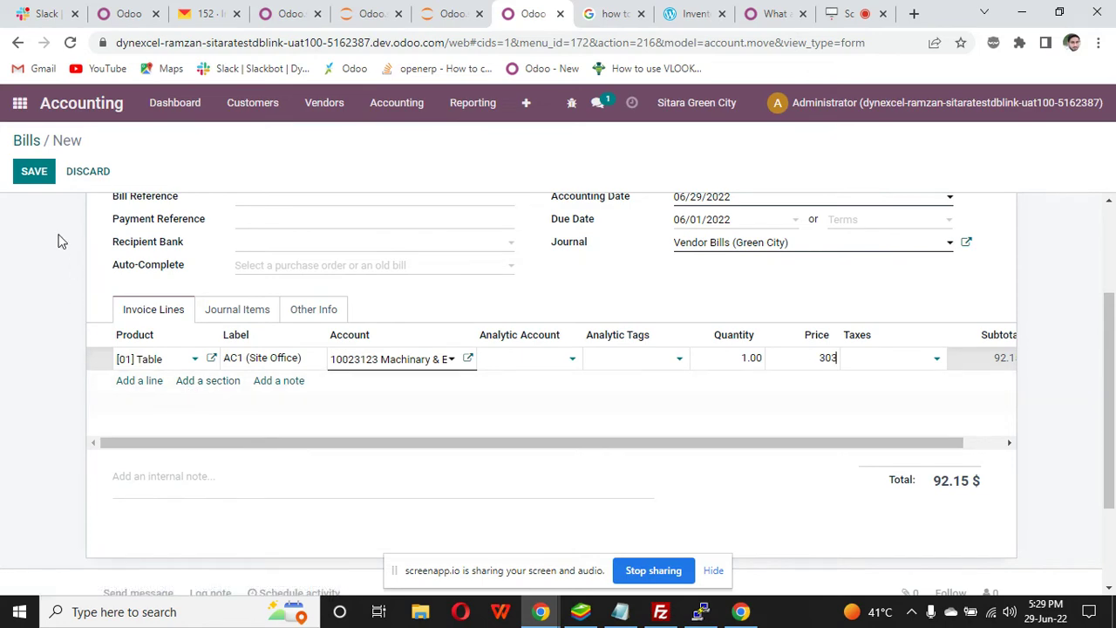
Clear the product from the AC1 (Site Office) bill line, and save and confirm the bill
click(166, 362)
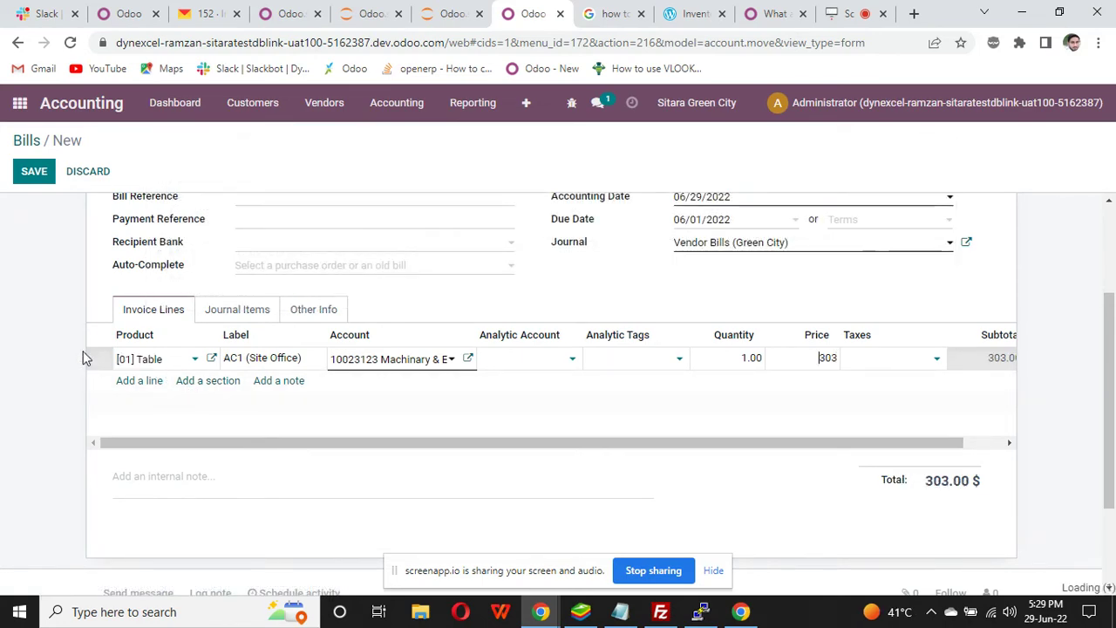
click(83, 357)
click(183, 366)
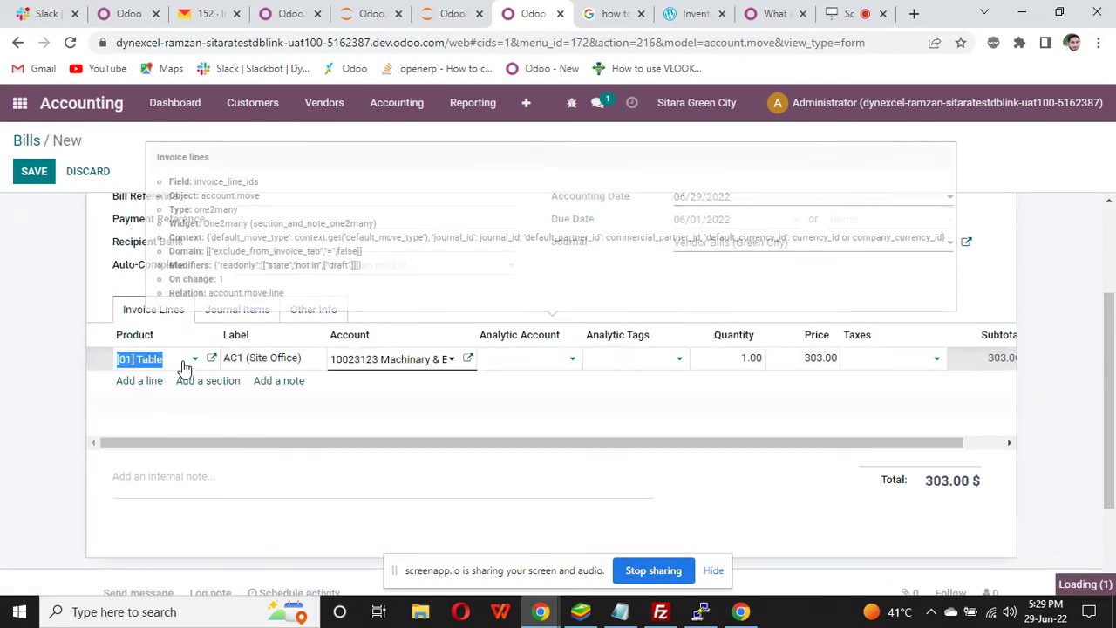
click(35, 177)
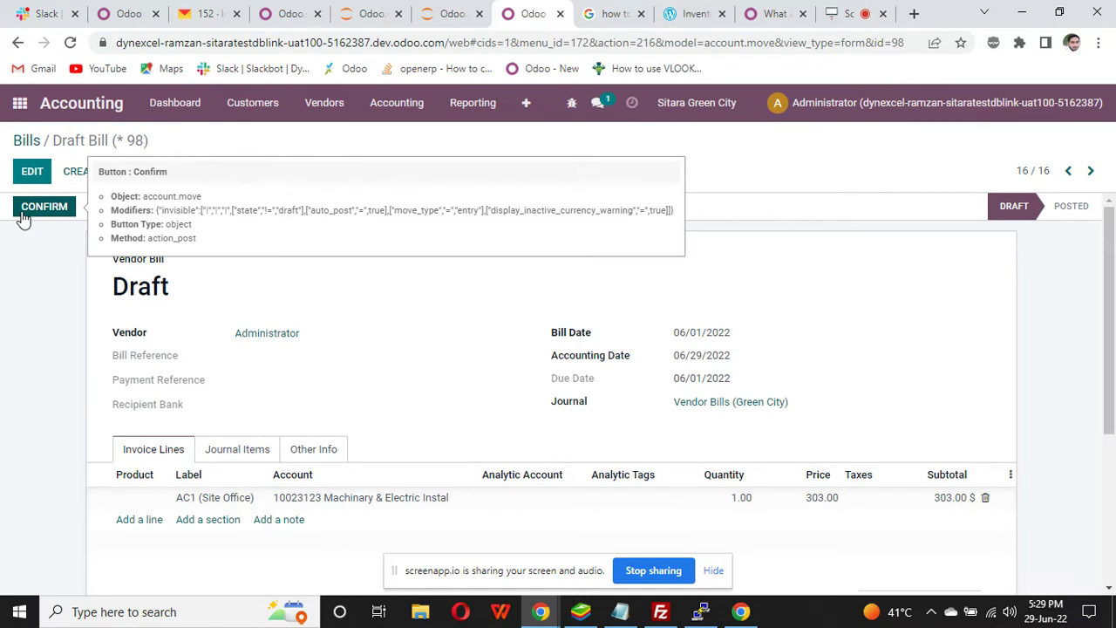
click(24, 218)
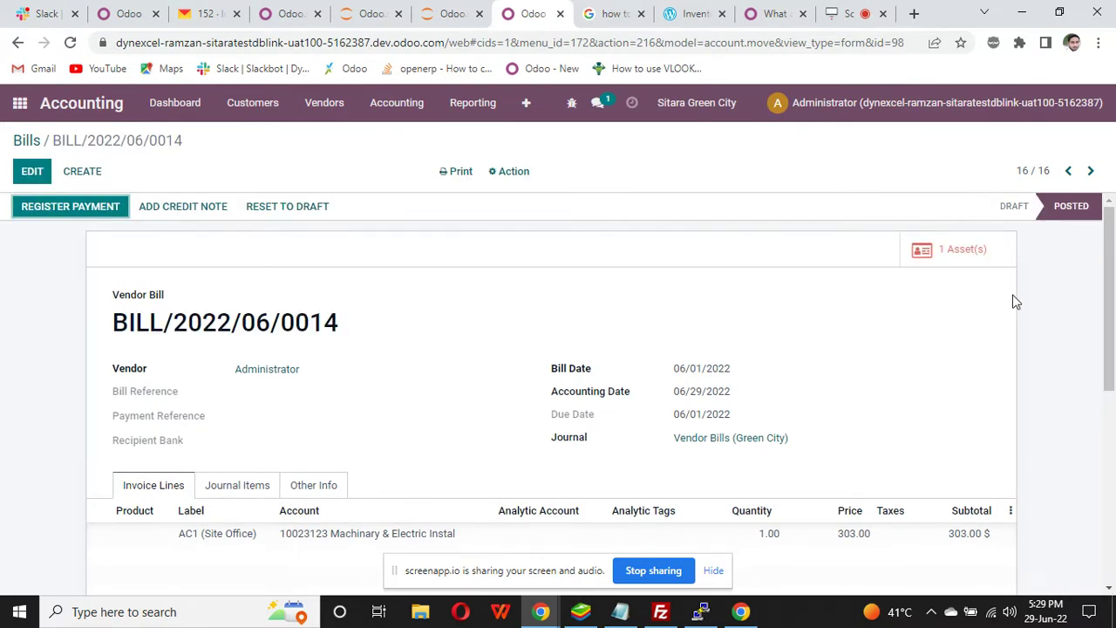
Open the AC1 (Site Office) asset linked to the bill and review its depreciation method, declining factor and duration
mouse_move(1111, 308)
mouse_down()
mouse_move(1113, 424)
mouse_move(1112, 296)
mouse_up()
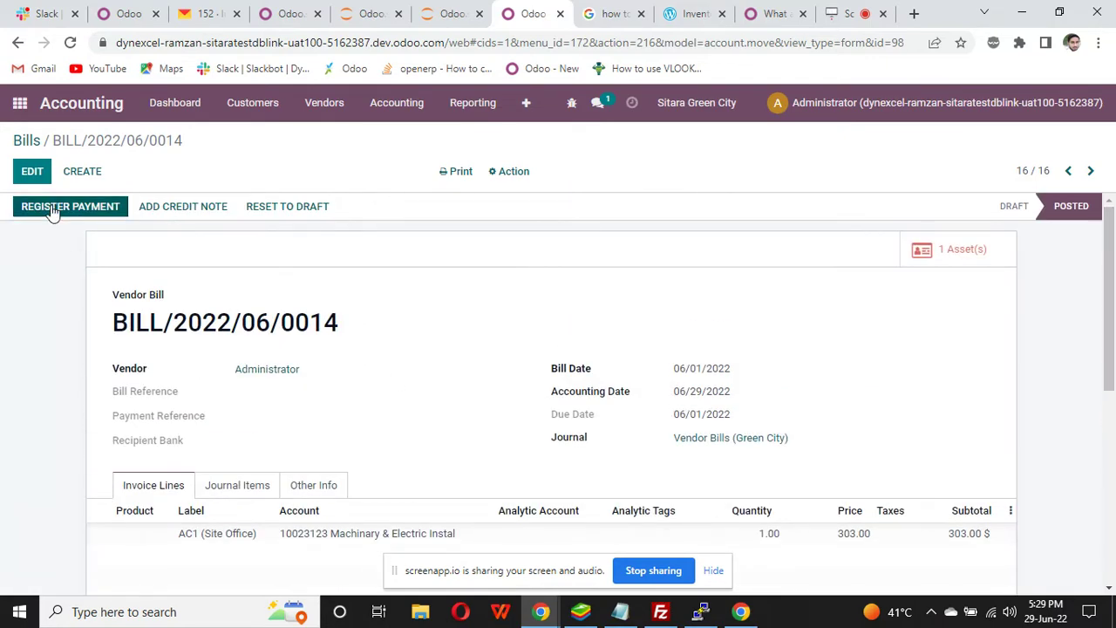
click(923, 260)
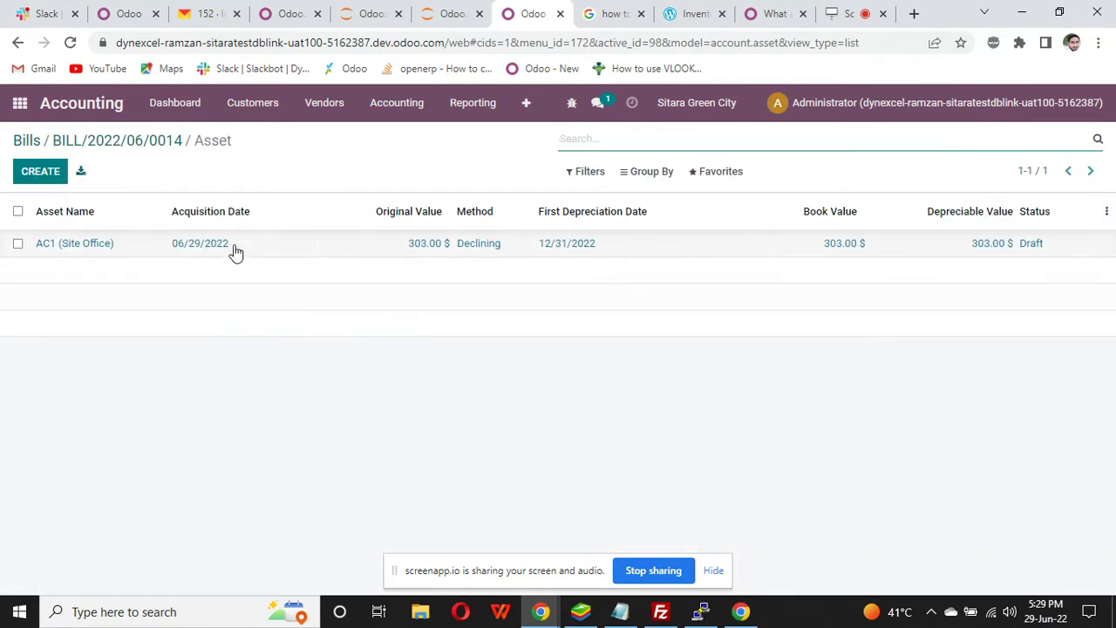
click(234, 252)
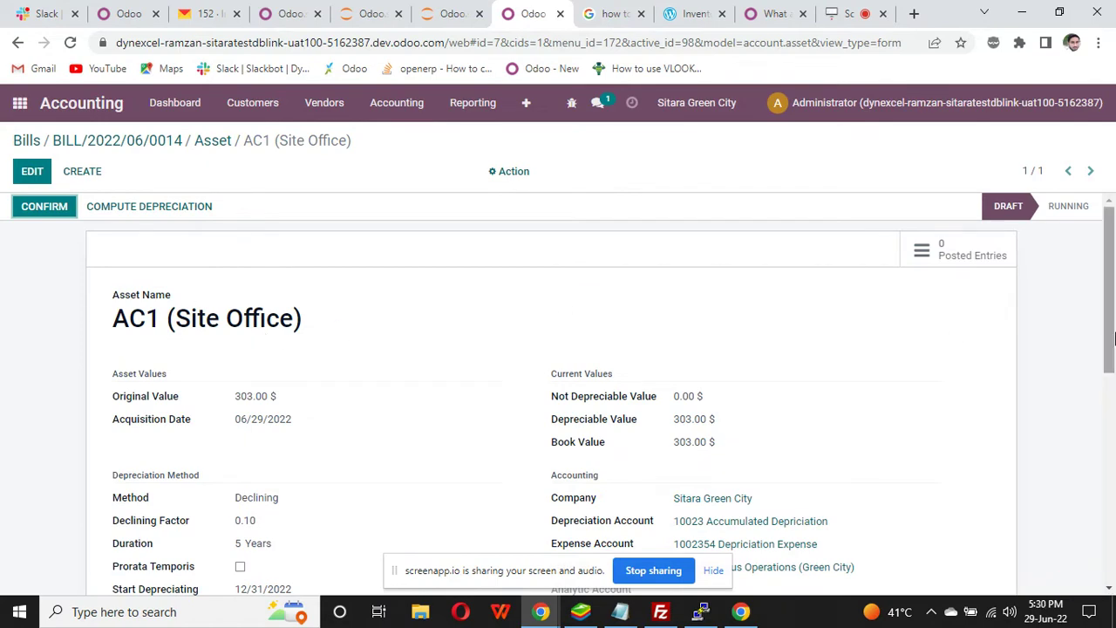
drag(1111, 340, 1113, 411)
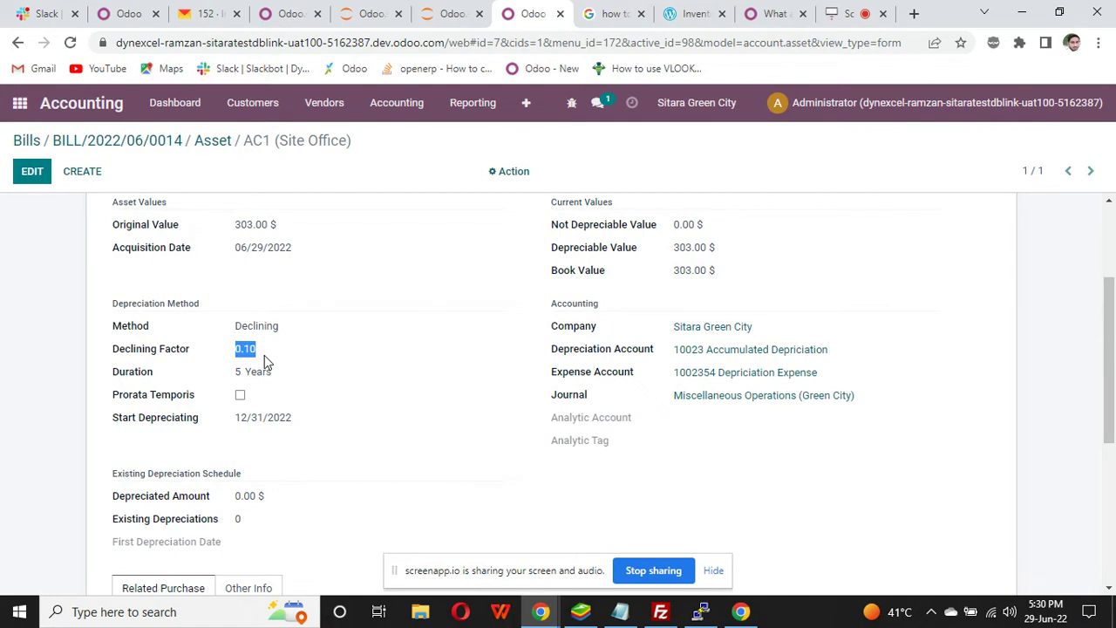
mouse_move(254, 380)
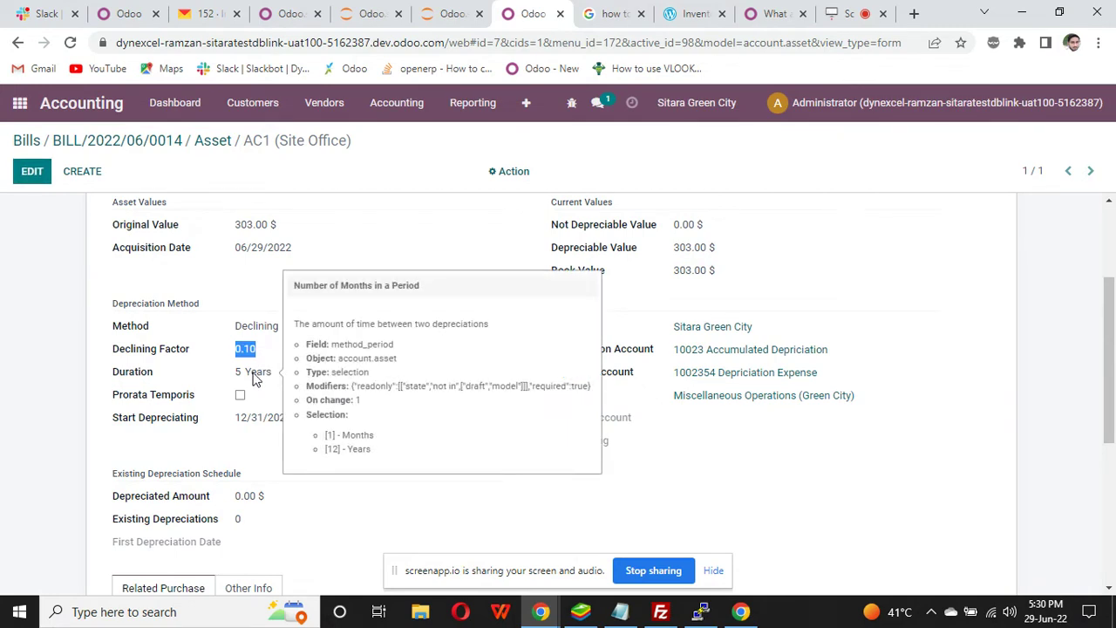
Edit the asset and enter "1- Sepecfication" and "100-tone" on separate lines as its specification
click(26, 177)
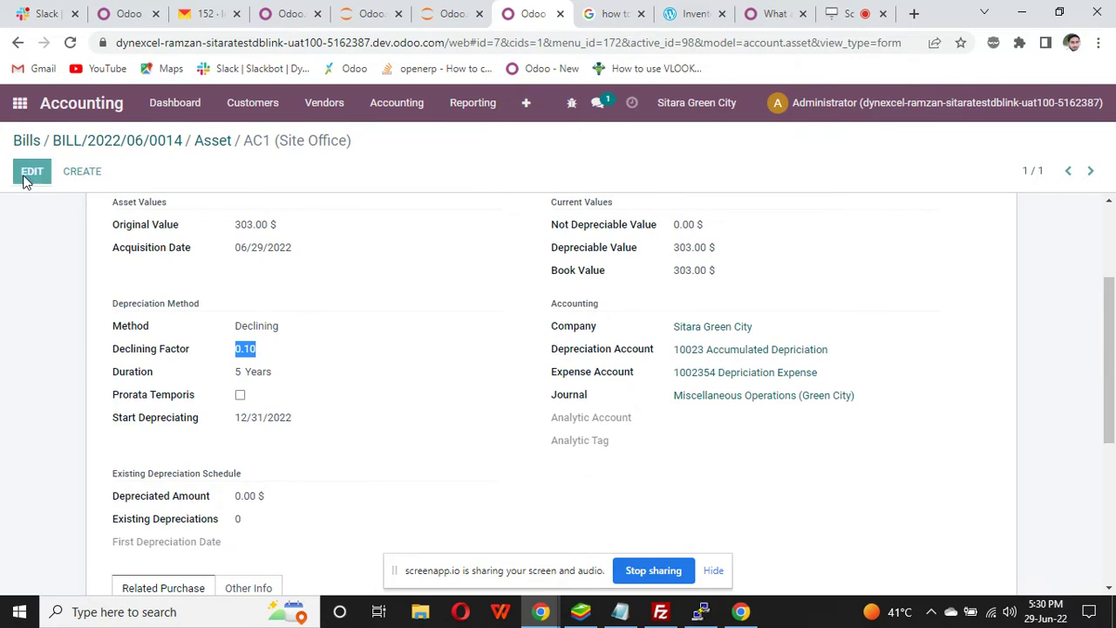
drag(1114, 291, 1113, 393)
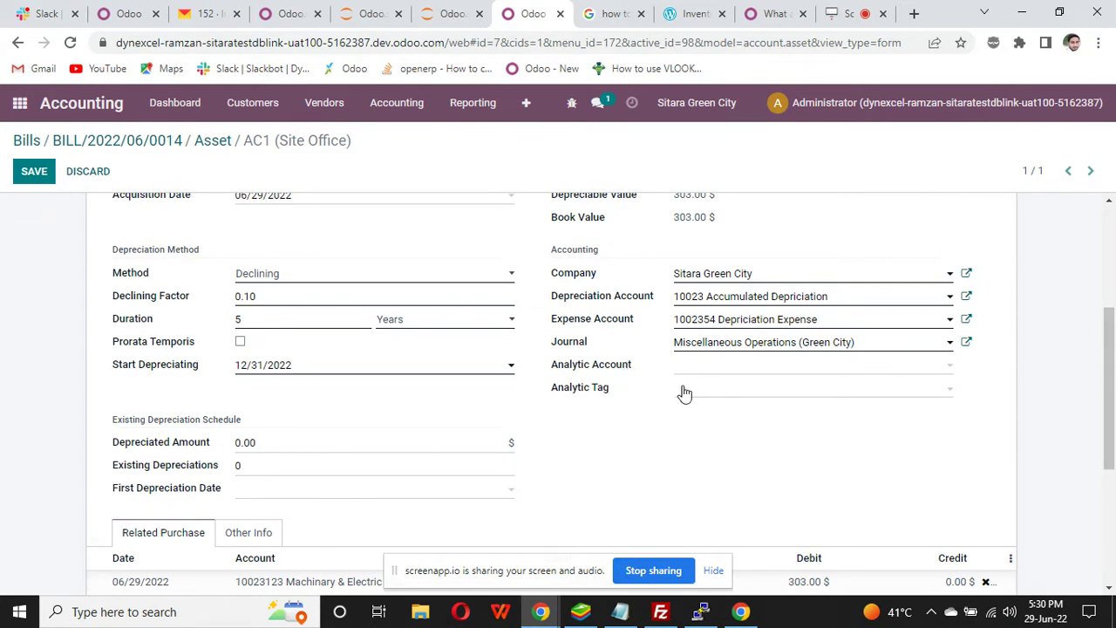
drag(1114, 387, 1114, 463)
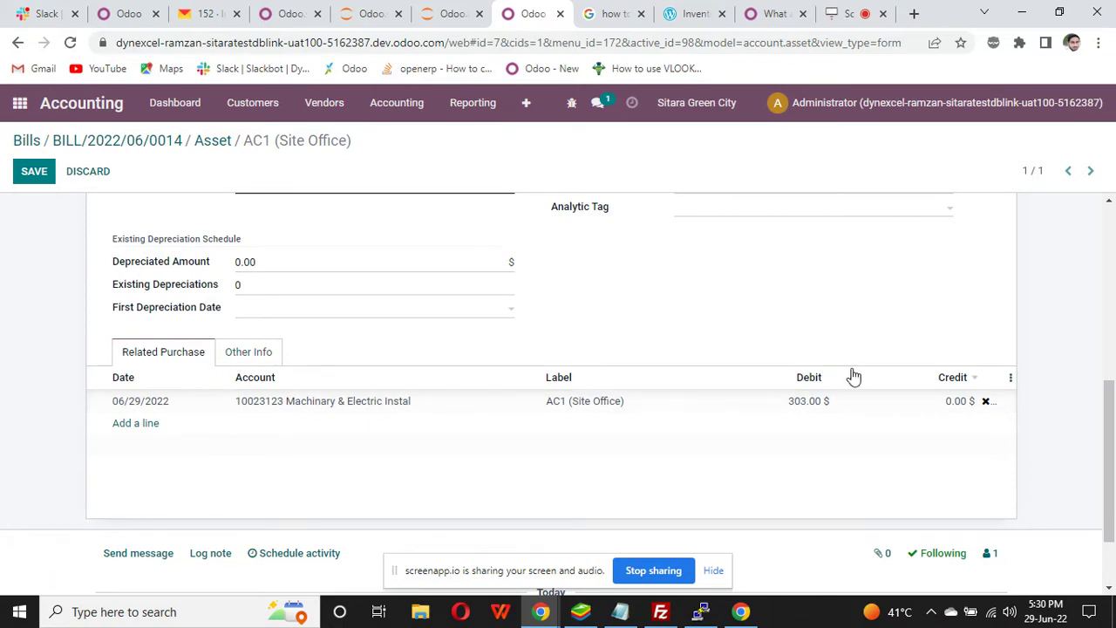
drag(1112, 471, 1111, 494)
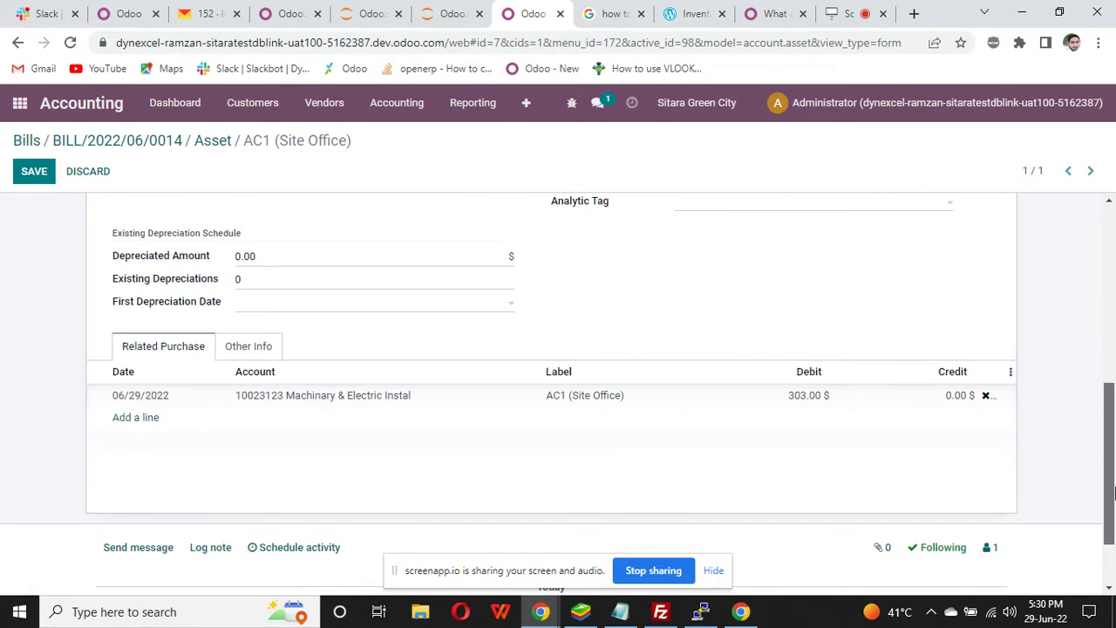
click(236, 351)
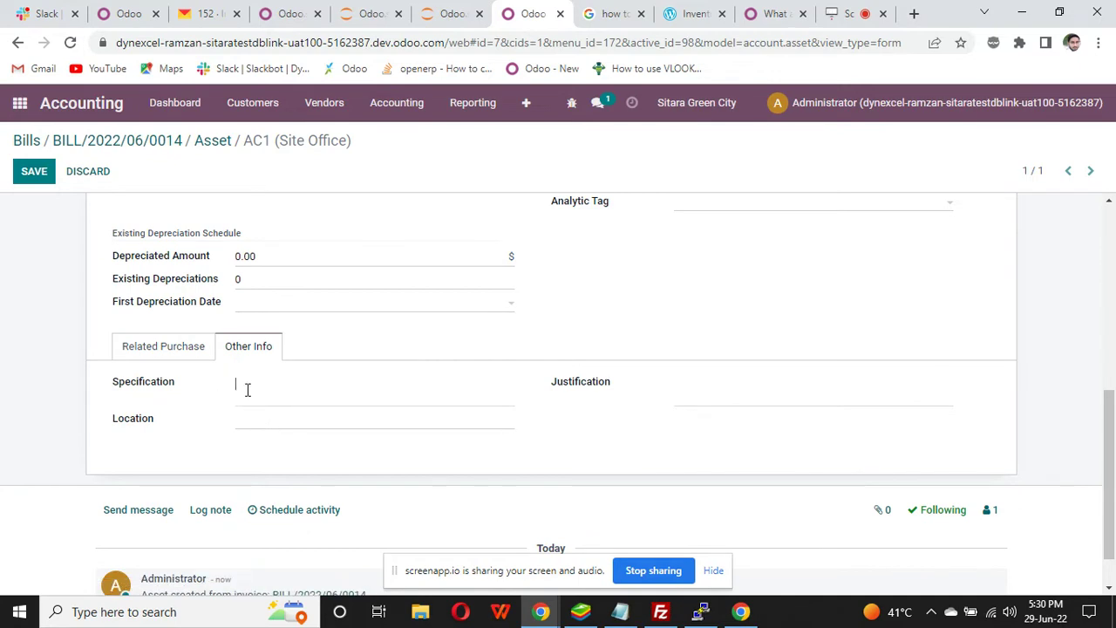
text(1-Sepecfication)
key(Return)
text(10)
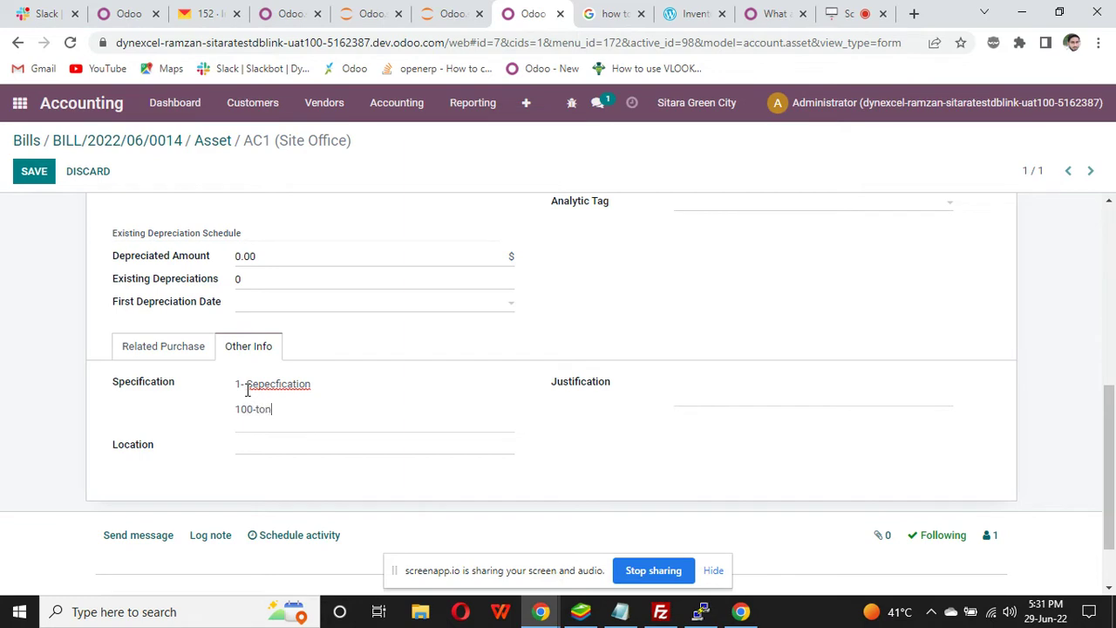
Enter "justification" as the asset's justification and "Civic Center" as its location, and save the asset
click(702, 384)
text(I)
click(251, 445)
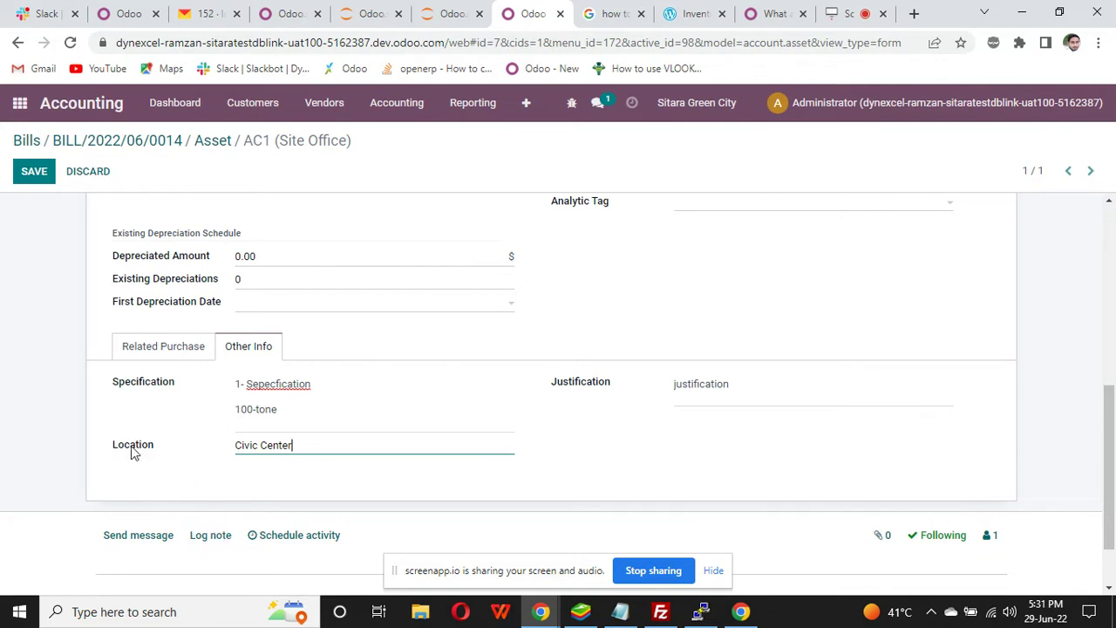
click(38, 180)
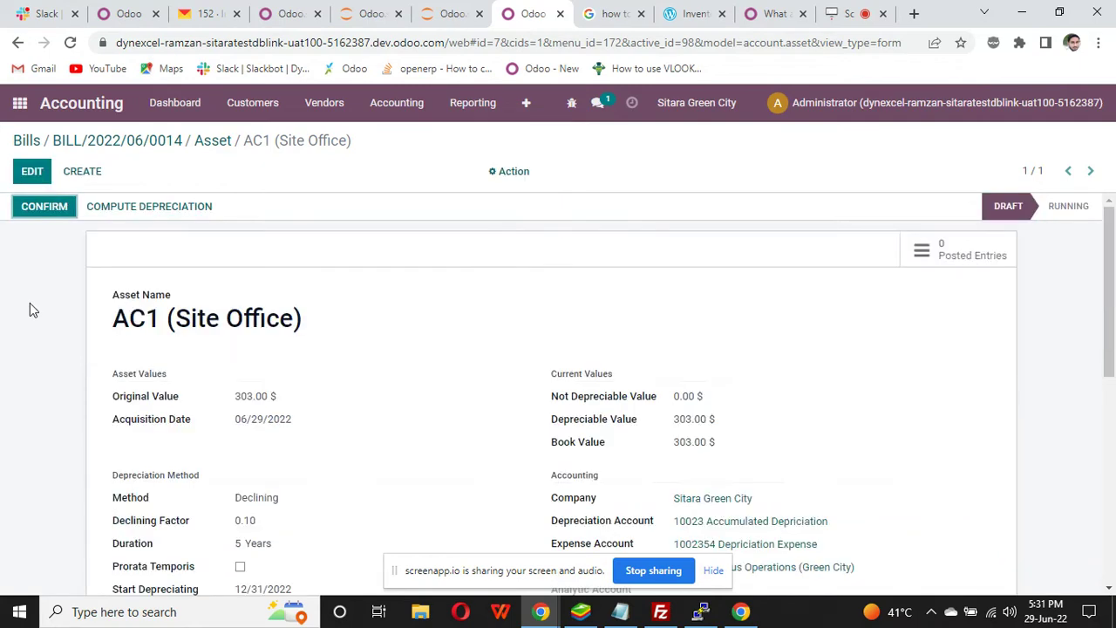
Confirm the AC1 (Site Office) asset and review its yearly depreciation board
click(45, 209)
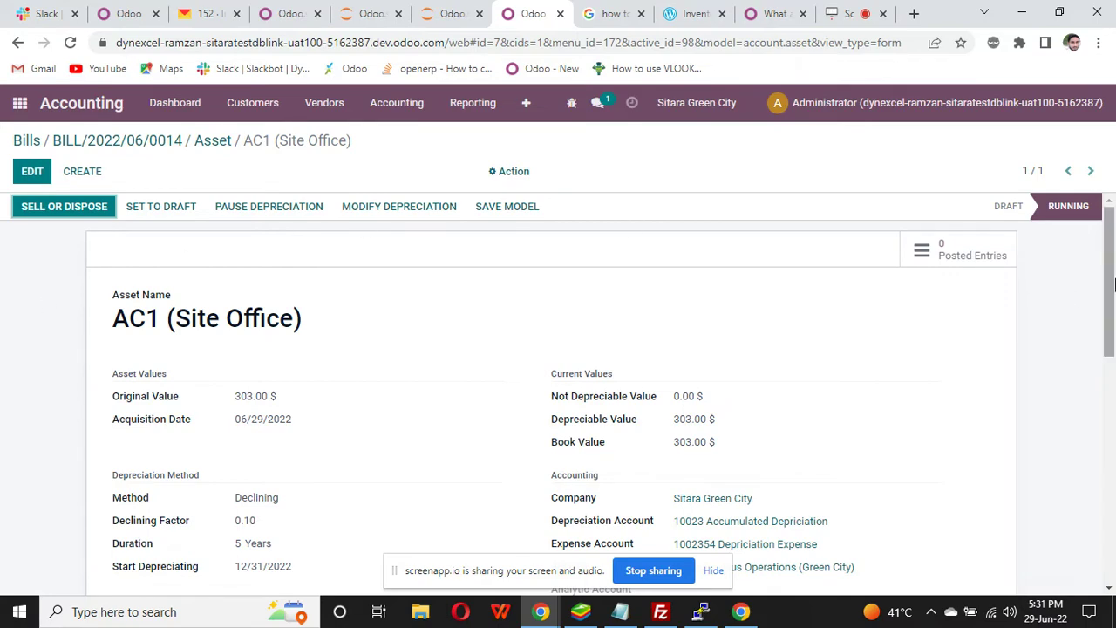
mouse_move(1075, 219)
drag(1115, 294, 1114, 425)
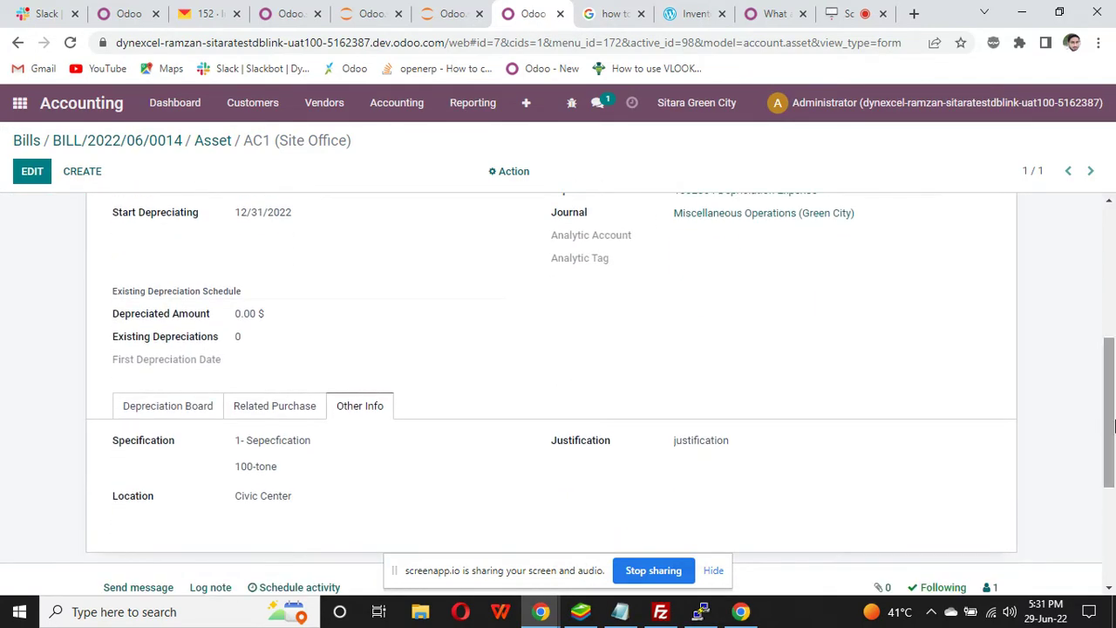
click(242, 410)
click(181, 403)
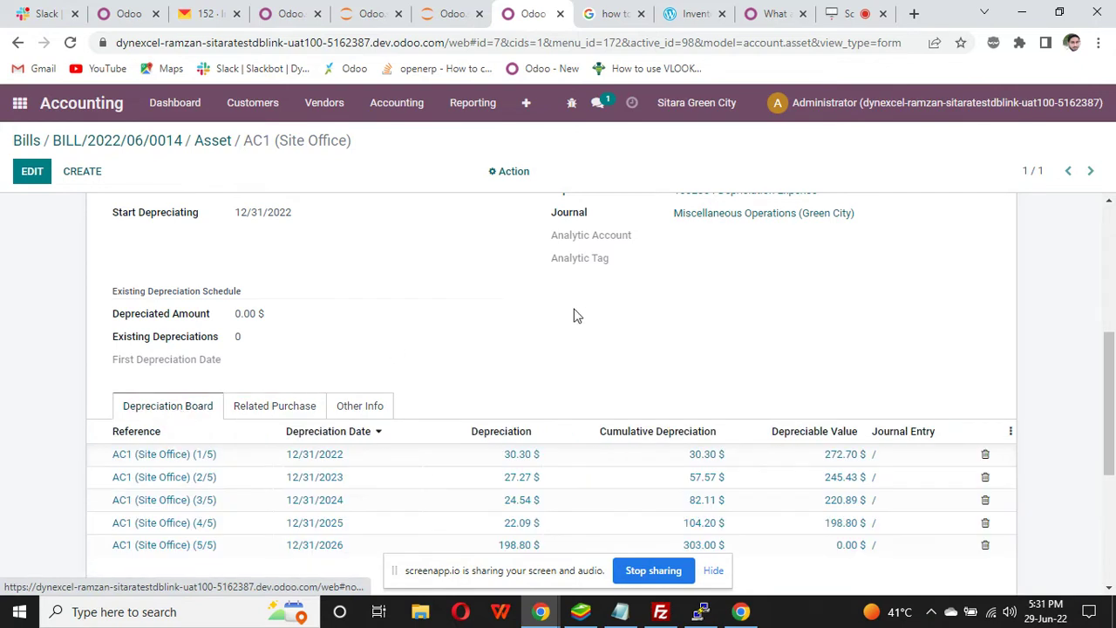
drag(1114, 415, 1115, 471)
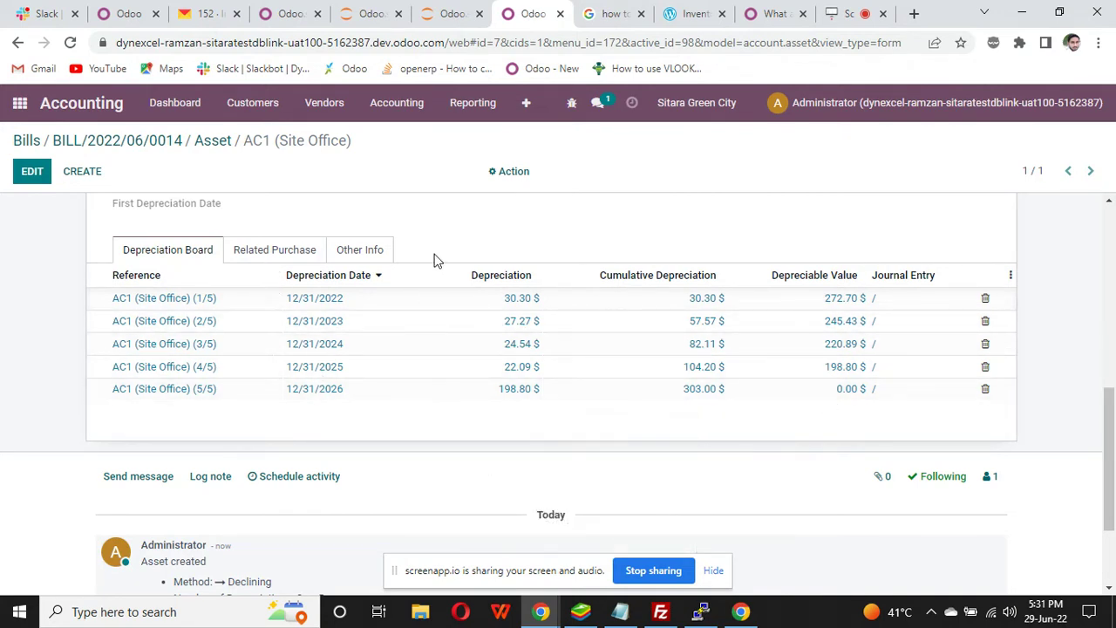
drag(1111, 440, 1112, 246)
Open the journal entries and examine the journal items of the draft AC1 (Site Office) (5/5) depreciation entry
click(384, 104)
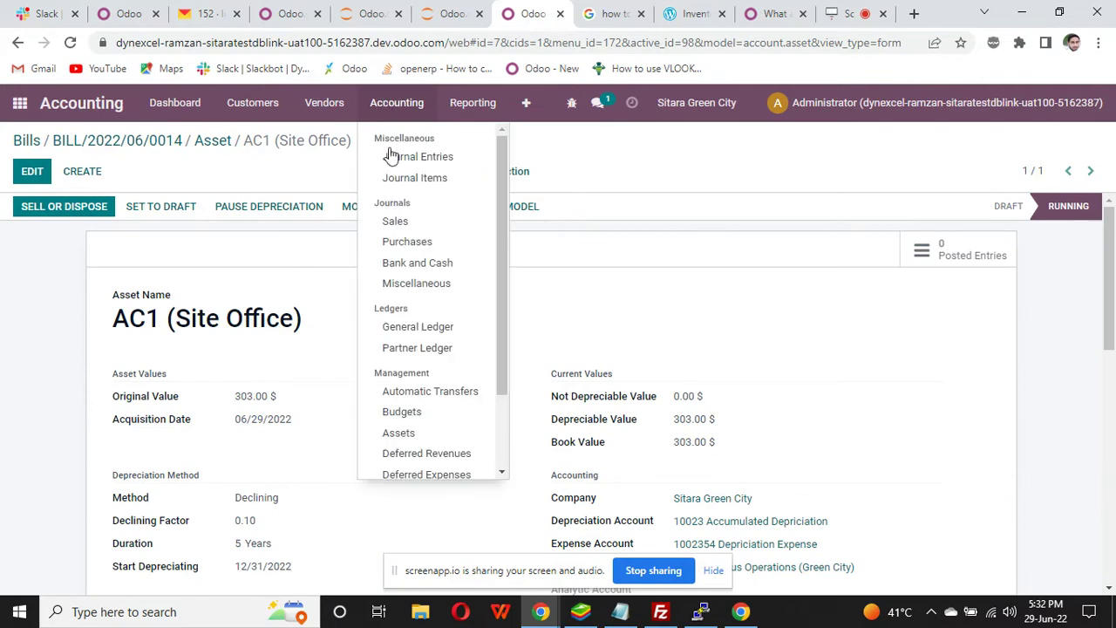
click(394, 161)
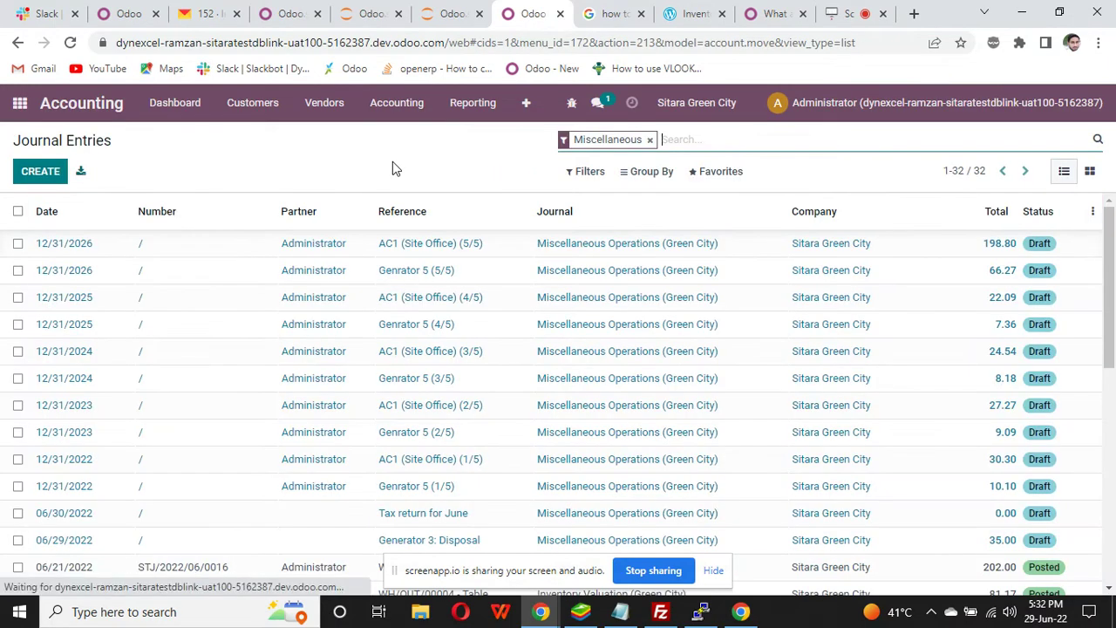
click(315, 253)
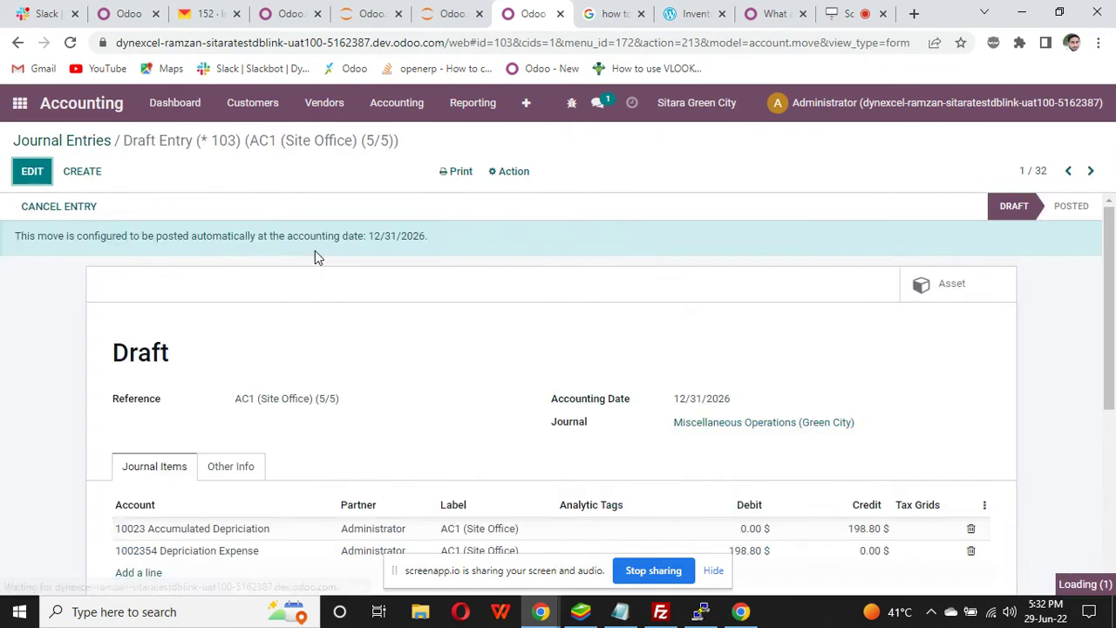
drag(1114, 344, 1115, 422)
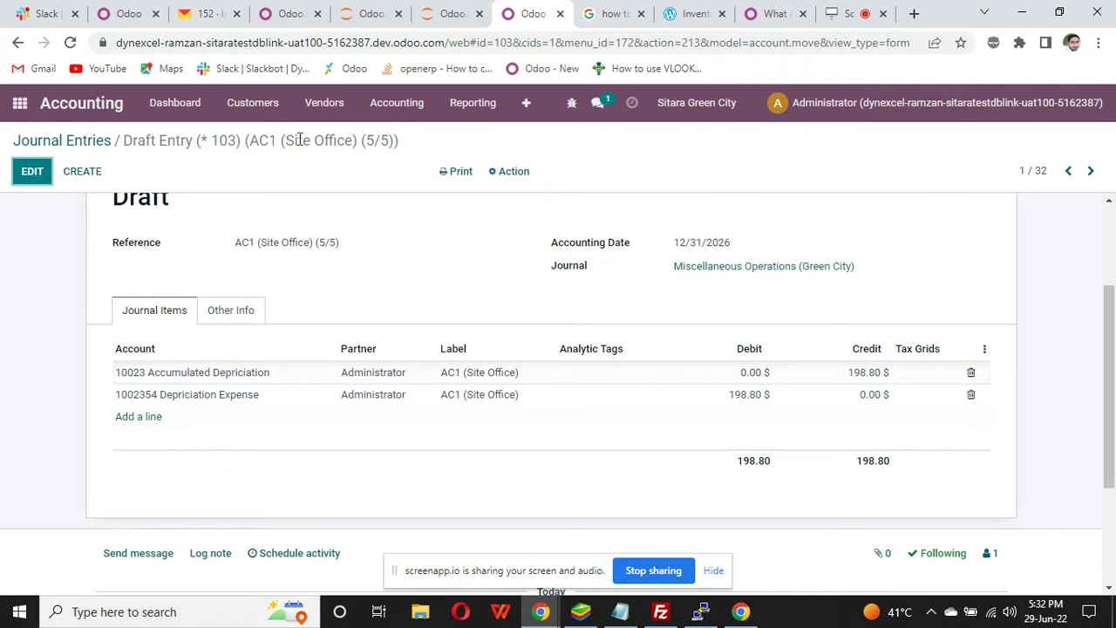
scroll(1107, 384, up, 2)
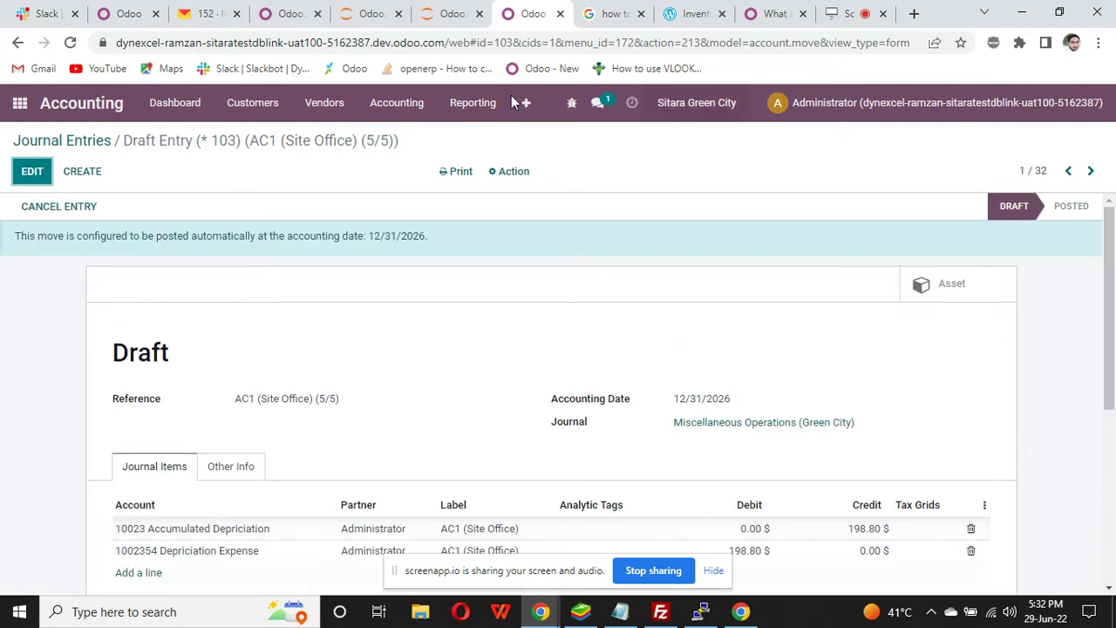
Open the AC1 (Site Office) asset from the list of assets
click(397, 106)
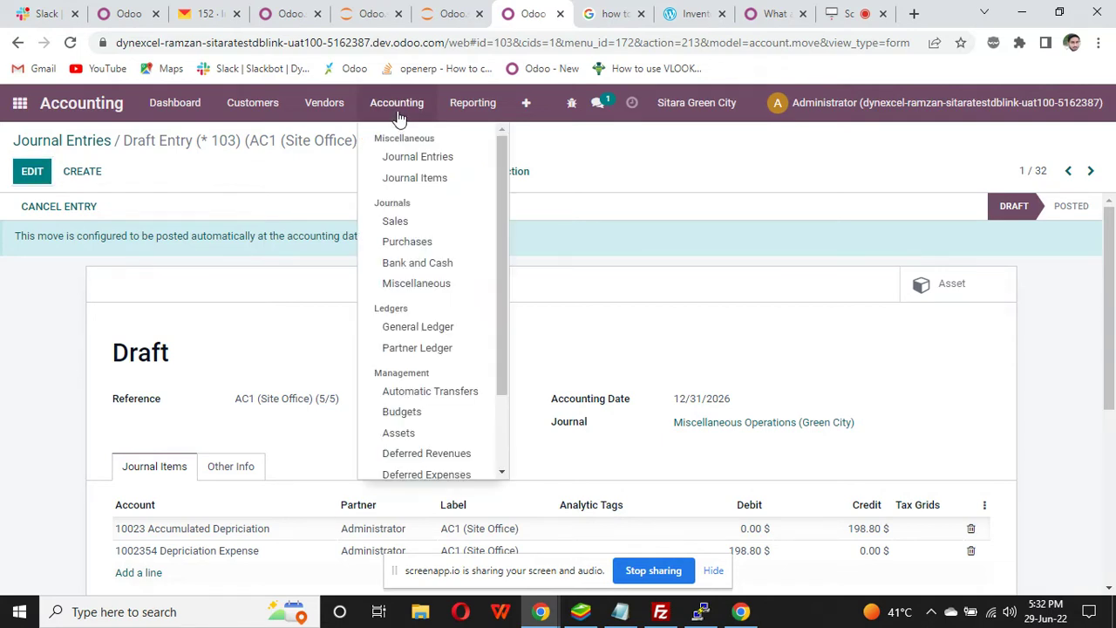
click(411, 438)
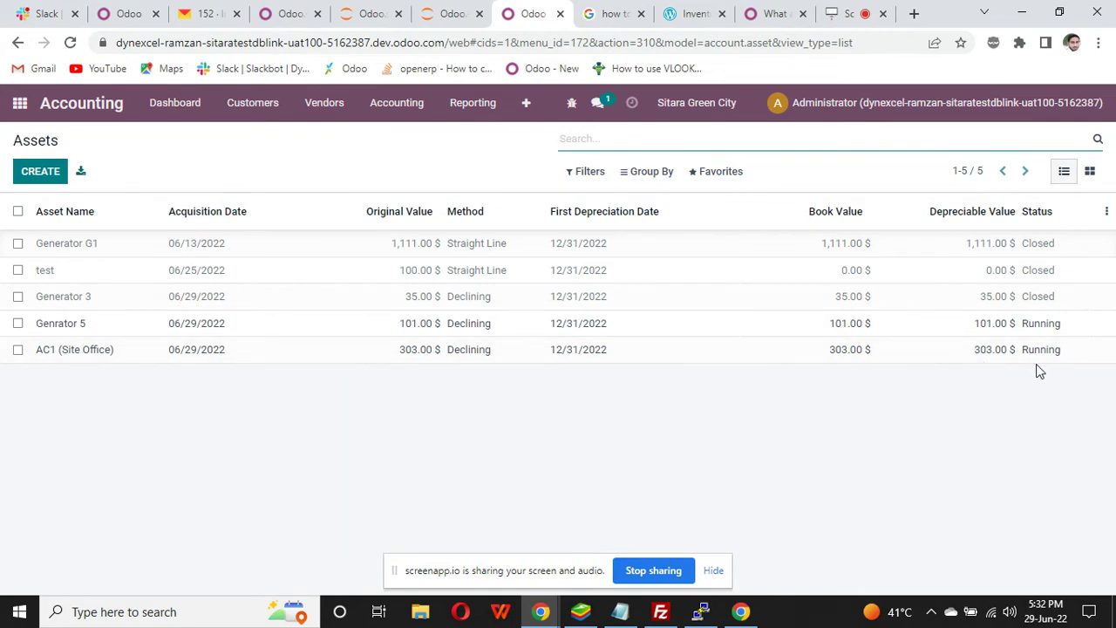
click(348, 357)
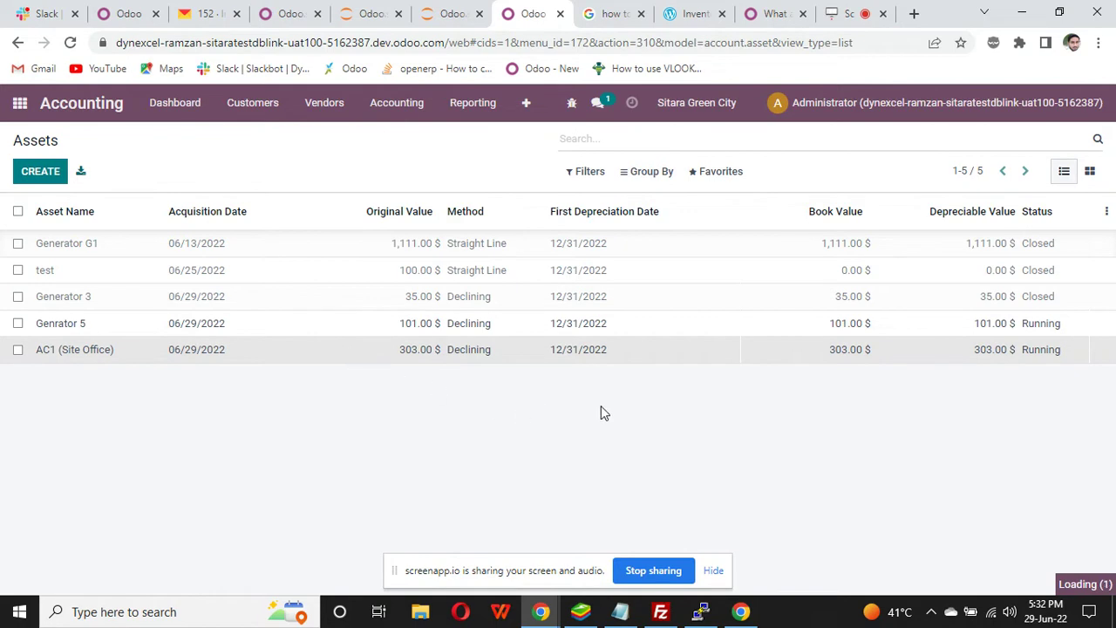
Open the Depreciation Schedule report and look through its entry options and period choices
click(472, 107)
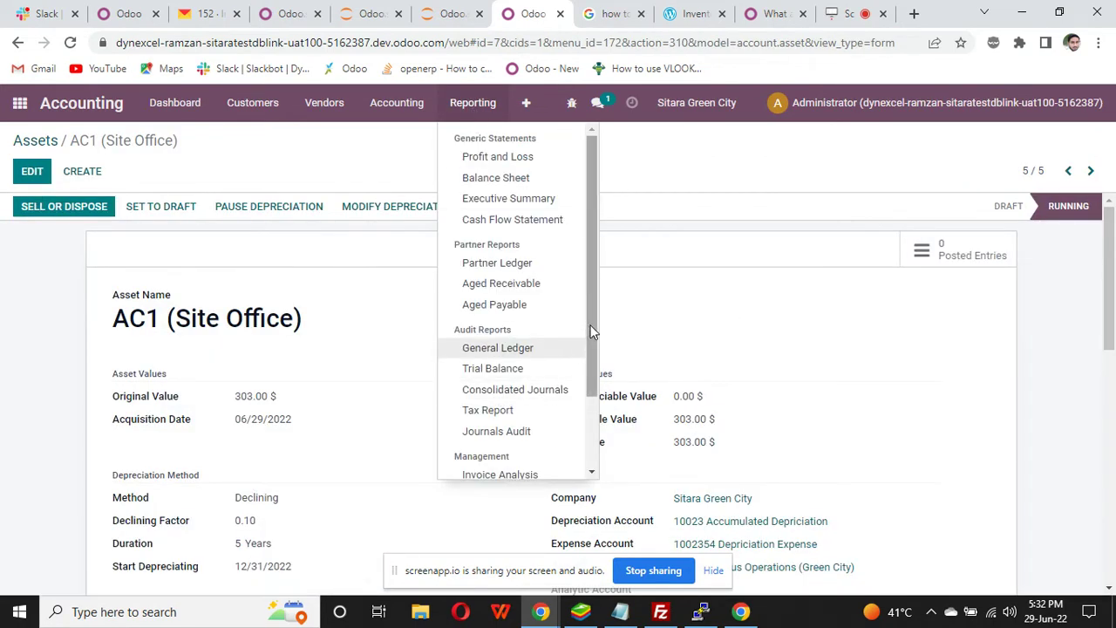
scroll(590, 384, down, 2)
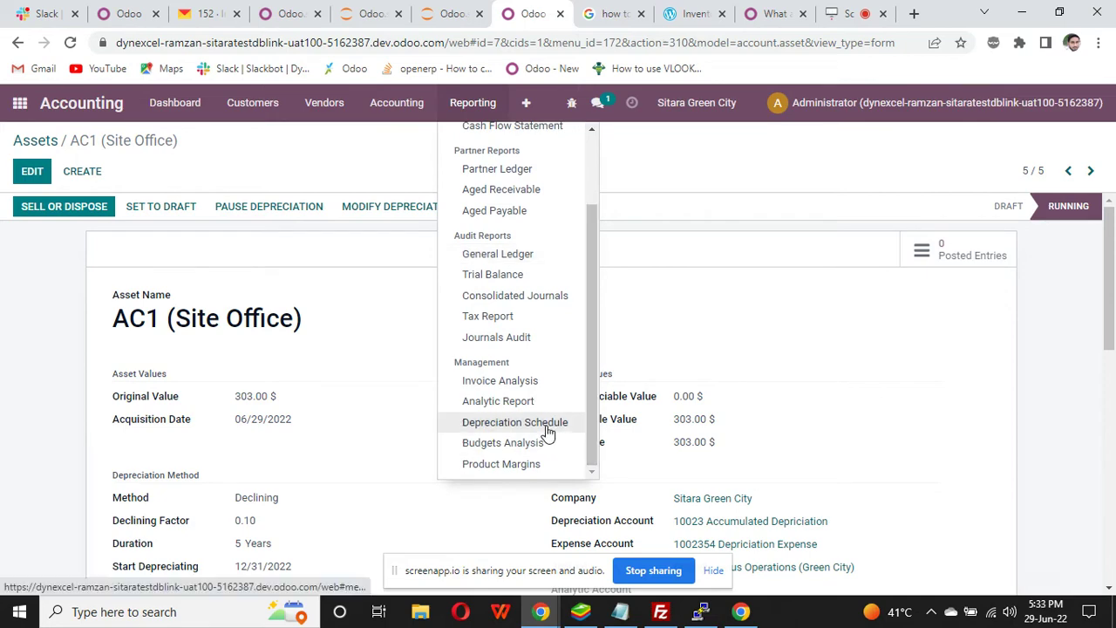
click(548, 426)
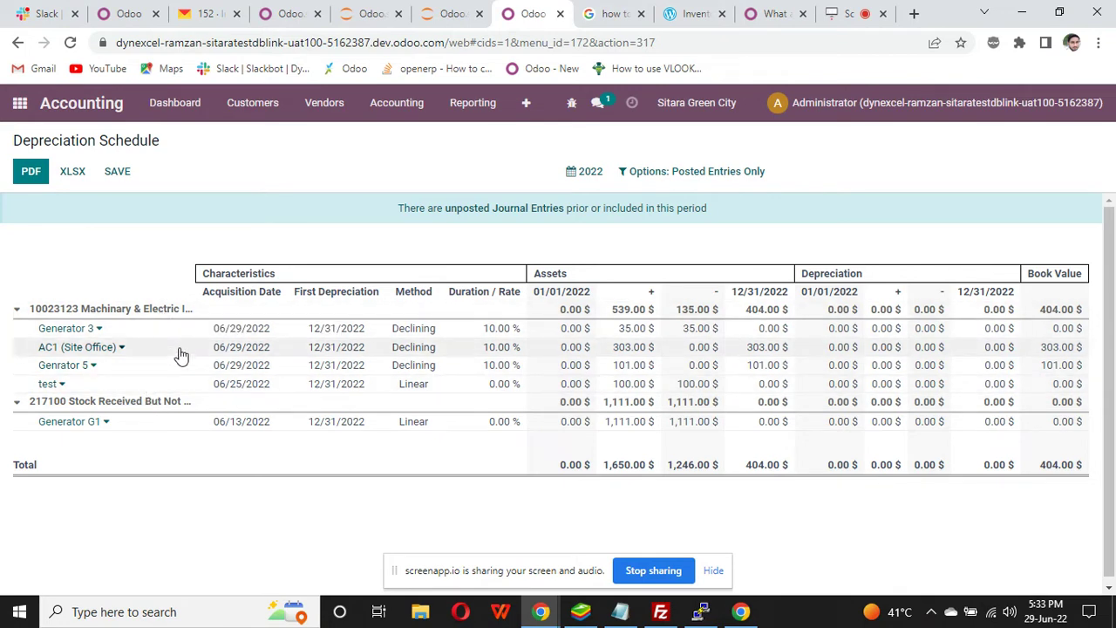
click(648, 177)
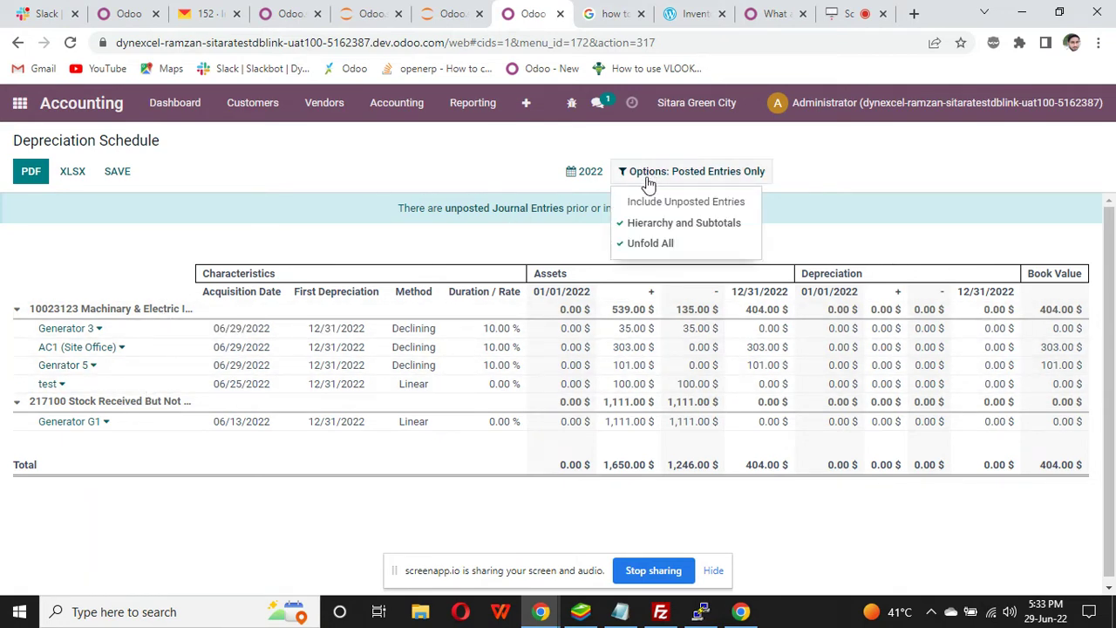
click(587, 179)
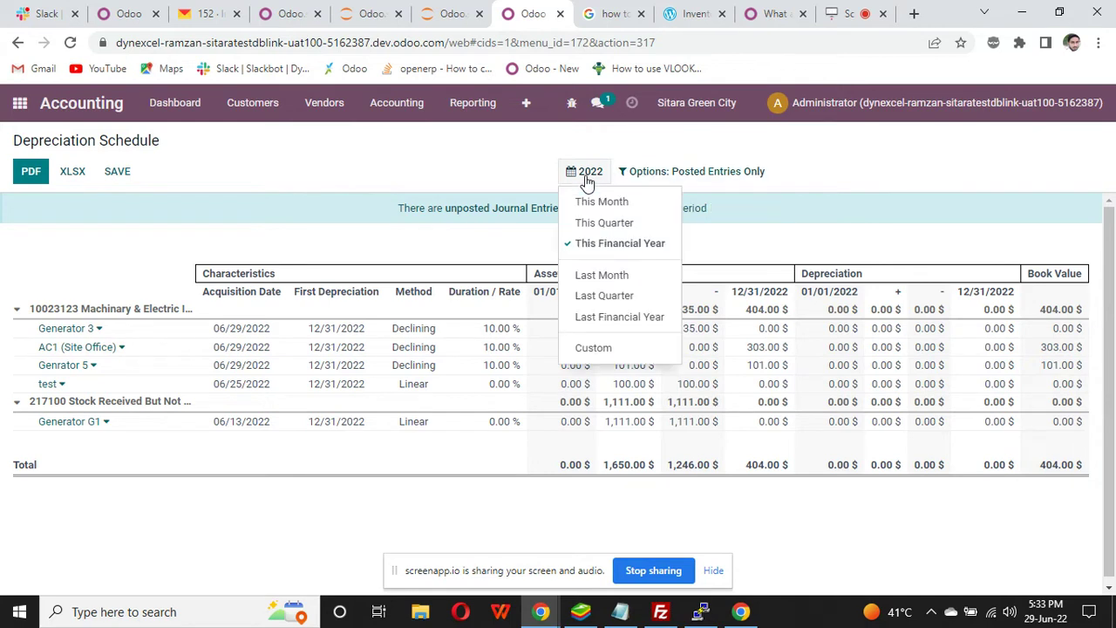
click(486, 177)
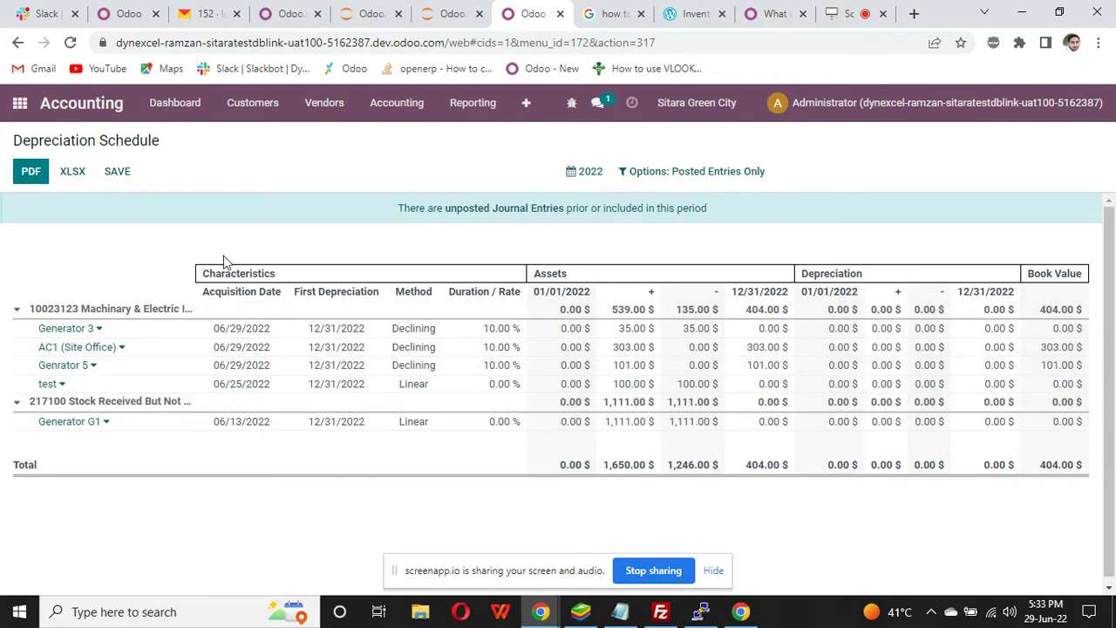
Reopen the AC1 (Site Office) asset and examine its depreciation method, depreciated amount and depreciation board
click(393, 116)
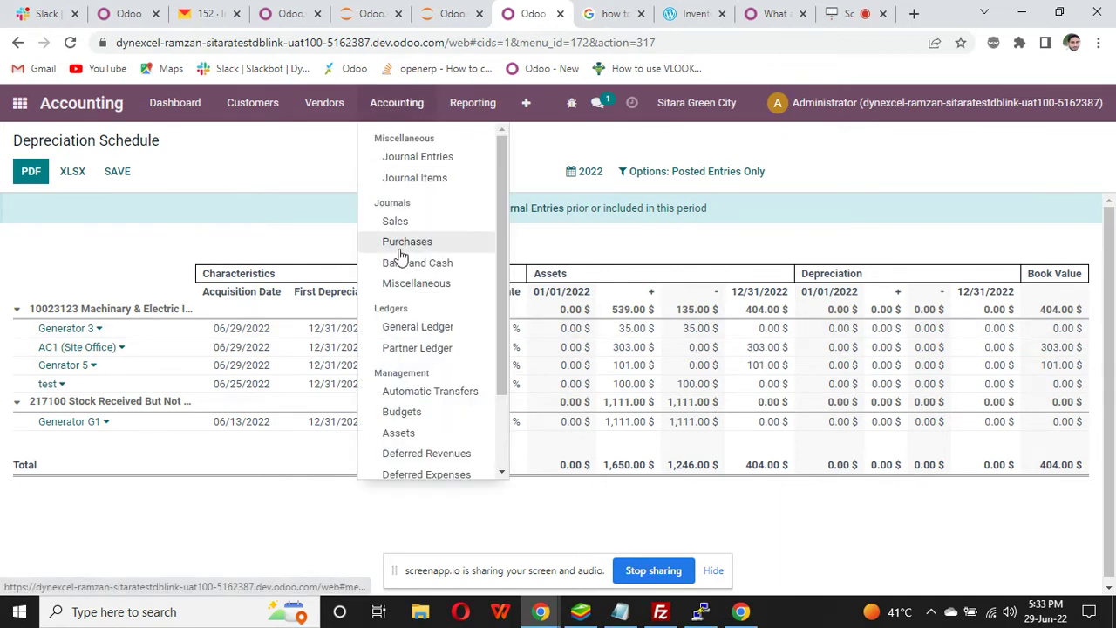
click(394, 436)
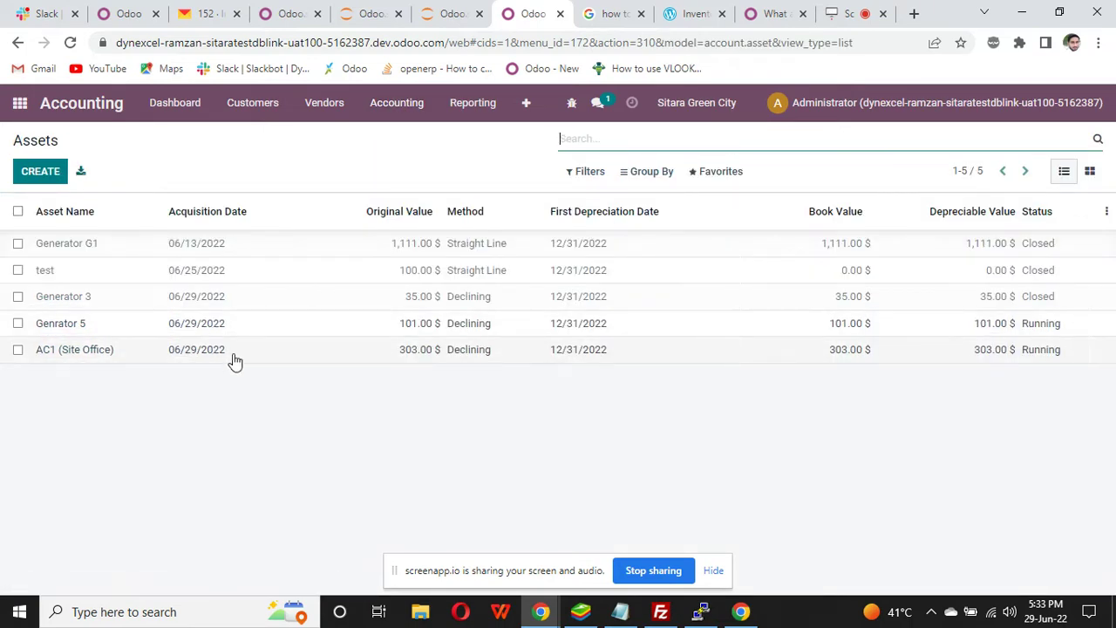
click(233, 360)
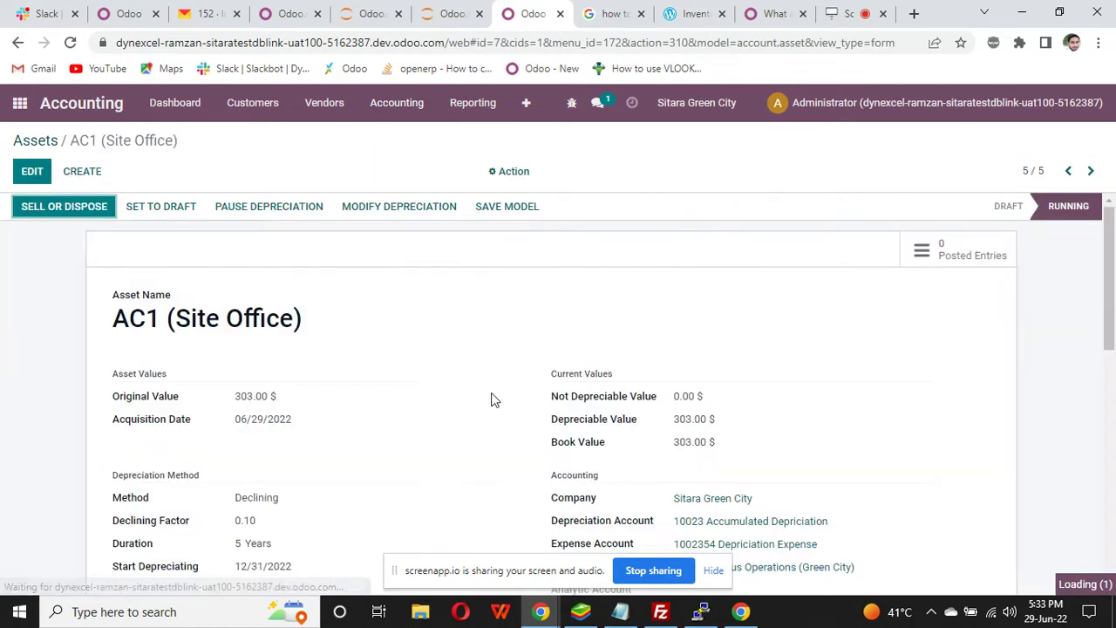
scroll(1113, 279, down, 2)
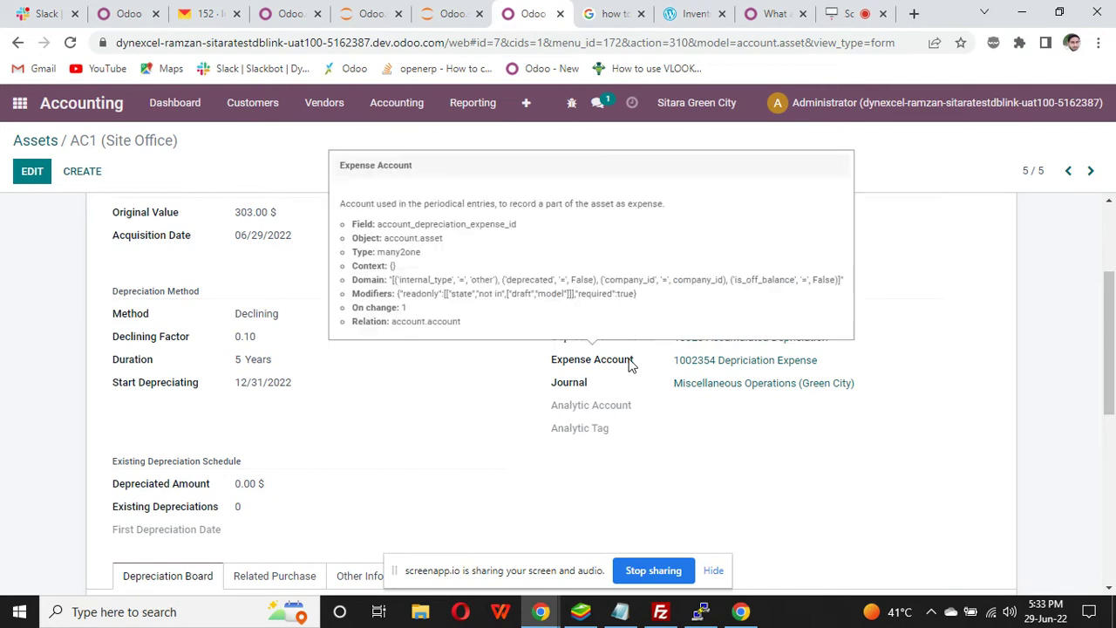
drag(1112, 357, 1113, 466)
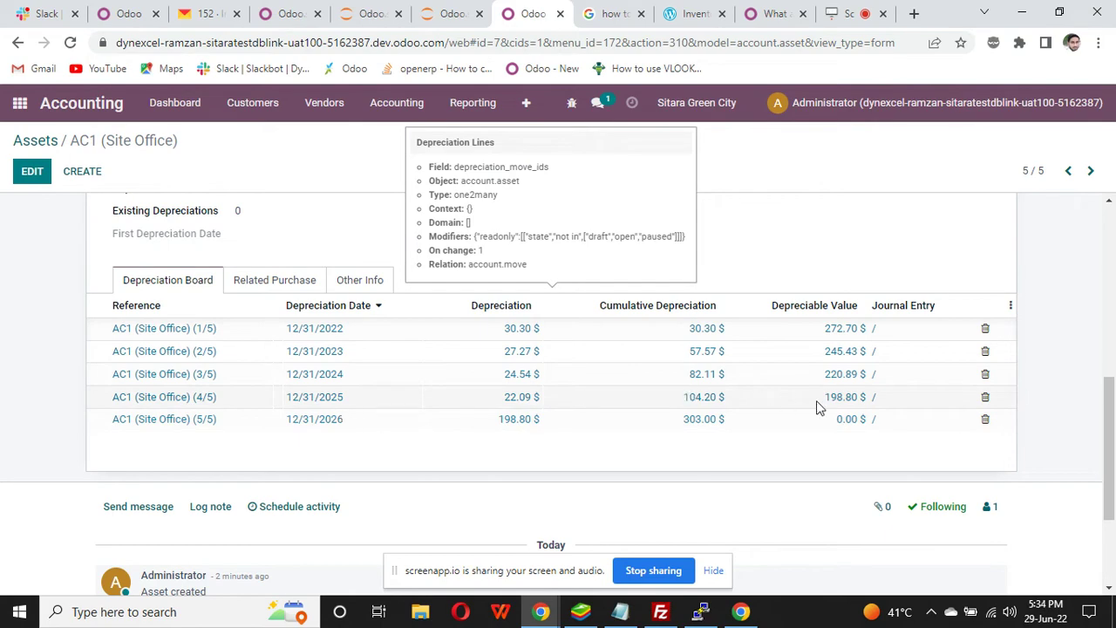
scroll(1114, 485, up, 3)
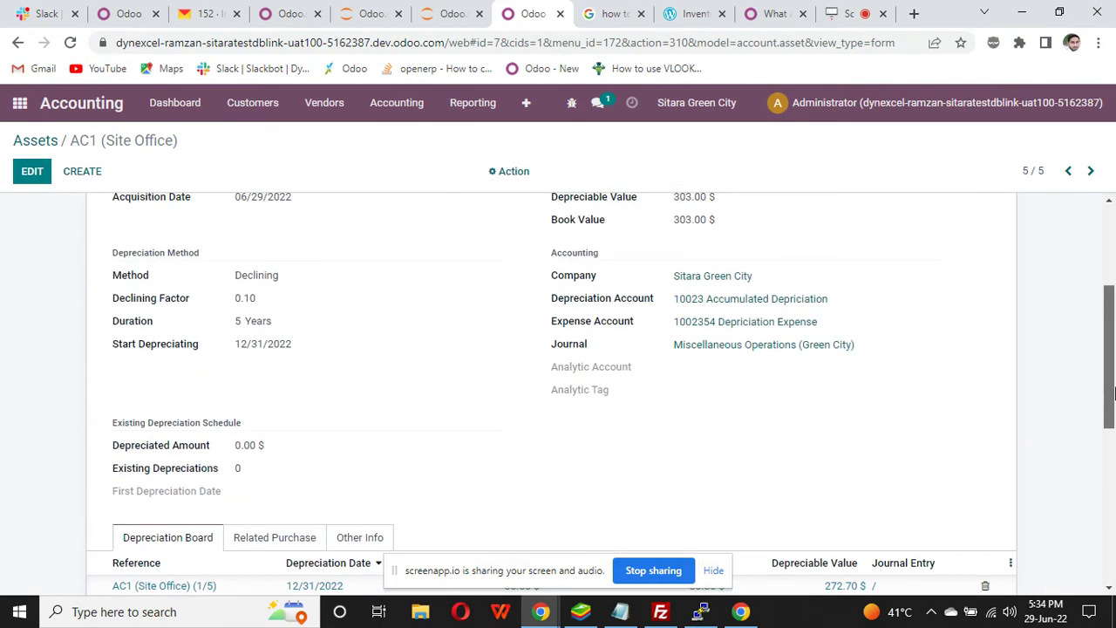
drag(118, 448, 265, 452)
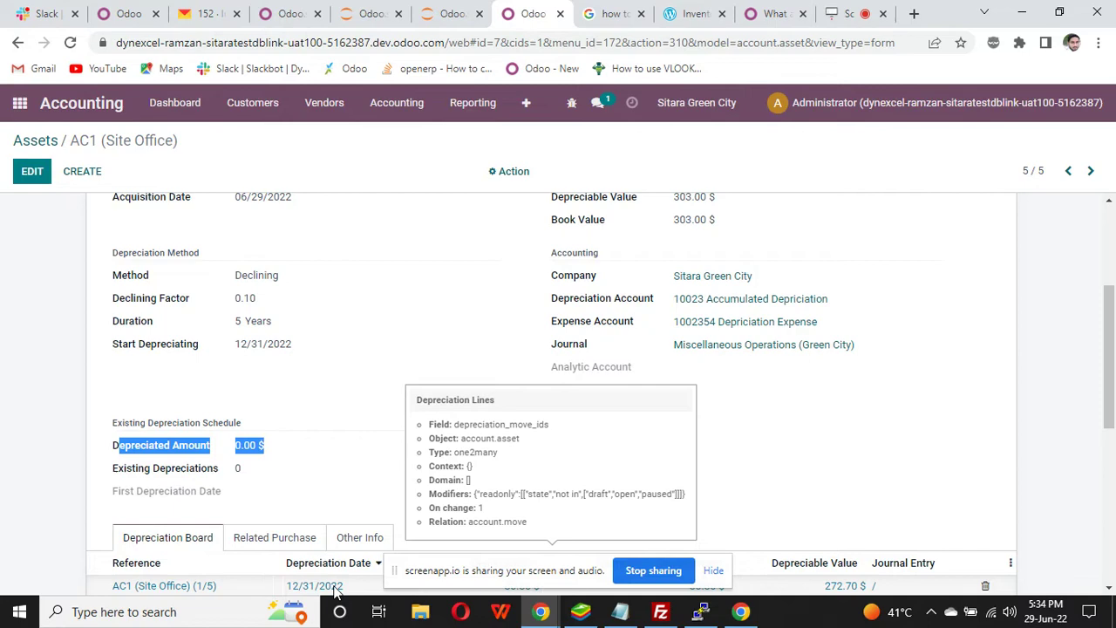
click(339, 485)
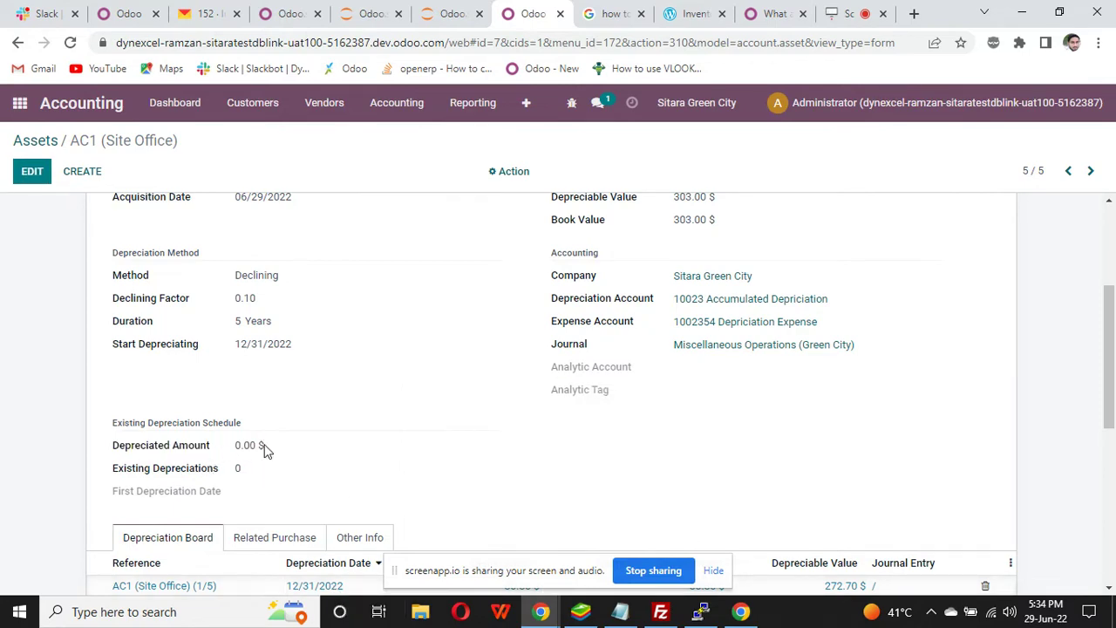
drag(1109, 386, 1112, 262)
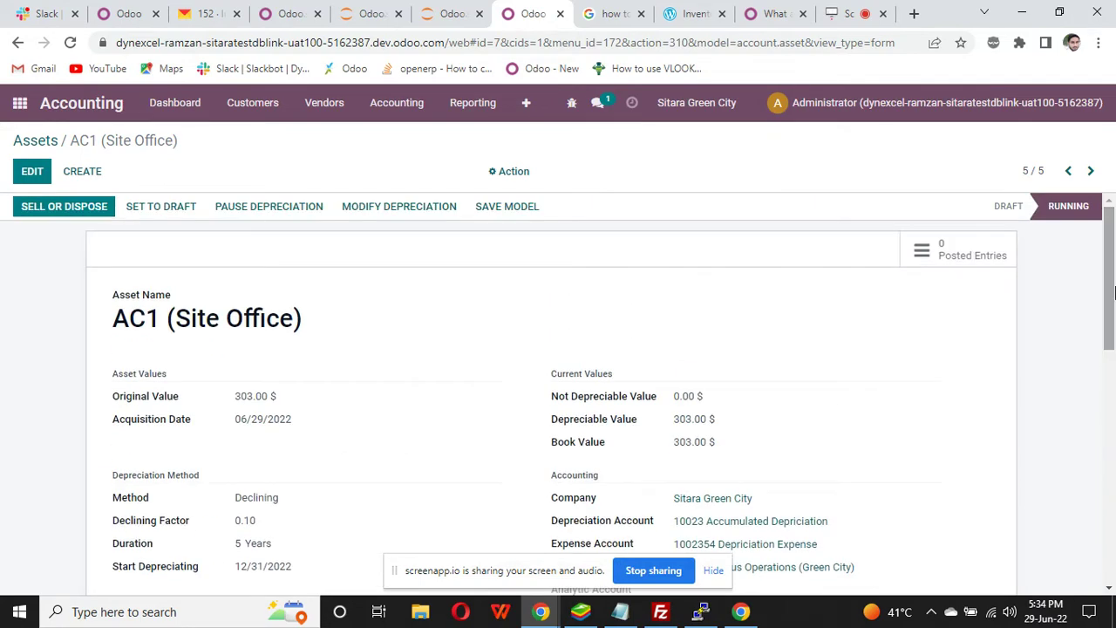
Dispose of the AC1 (Site Office) asset, choosing Dispose instead of Sell as the action
click(50, 211)
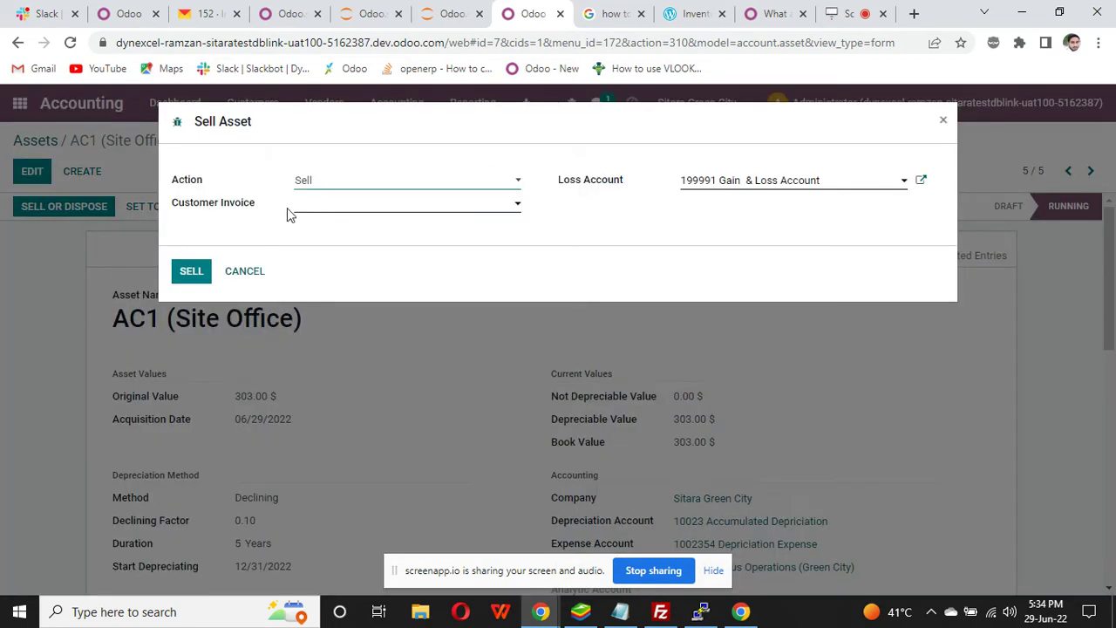
click(329, 209)
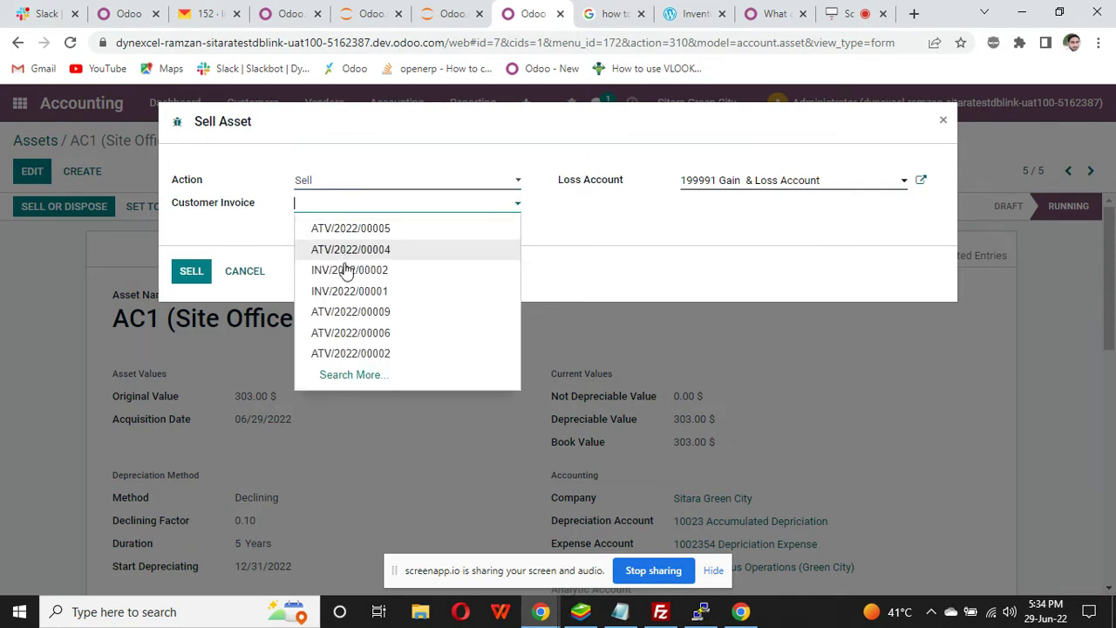
click(271, 225)
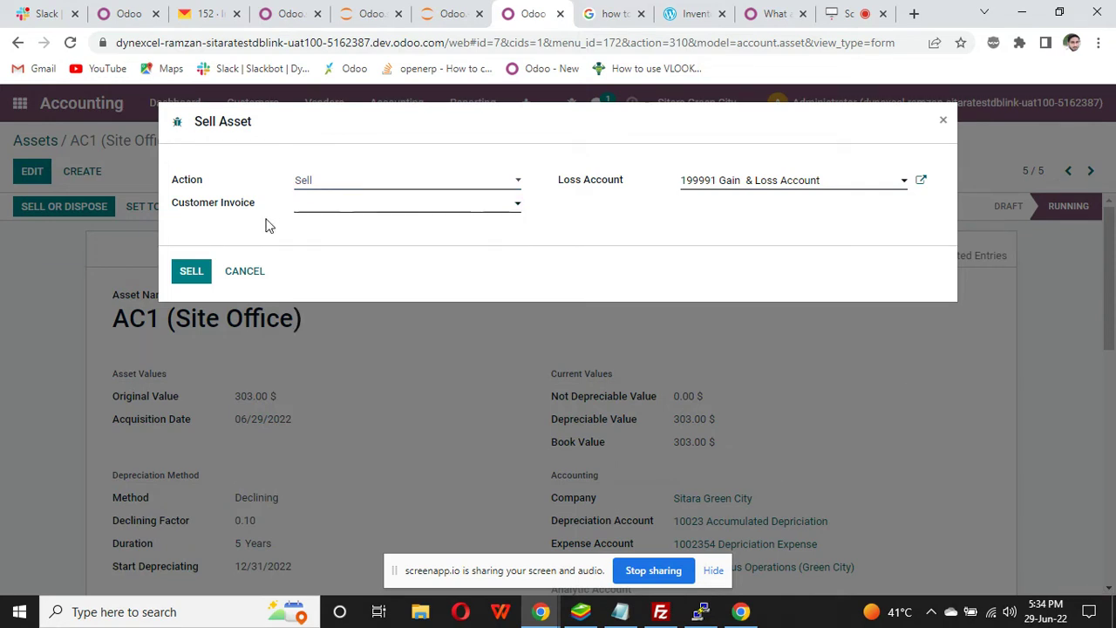
click(434, 180)
click(400, 212)
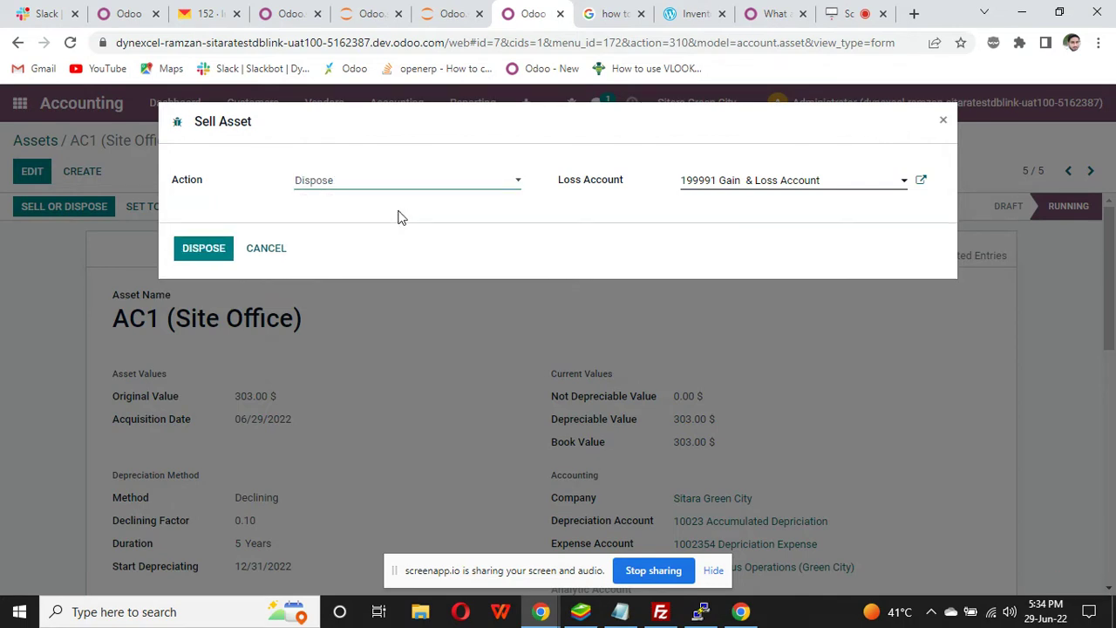
click(186, 258)
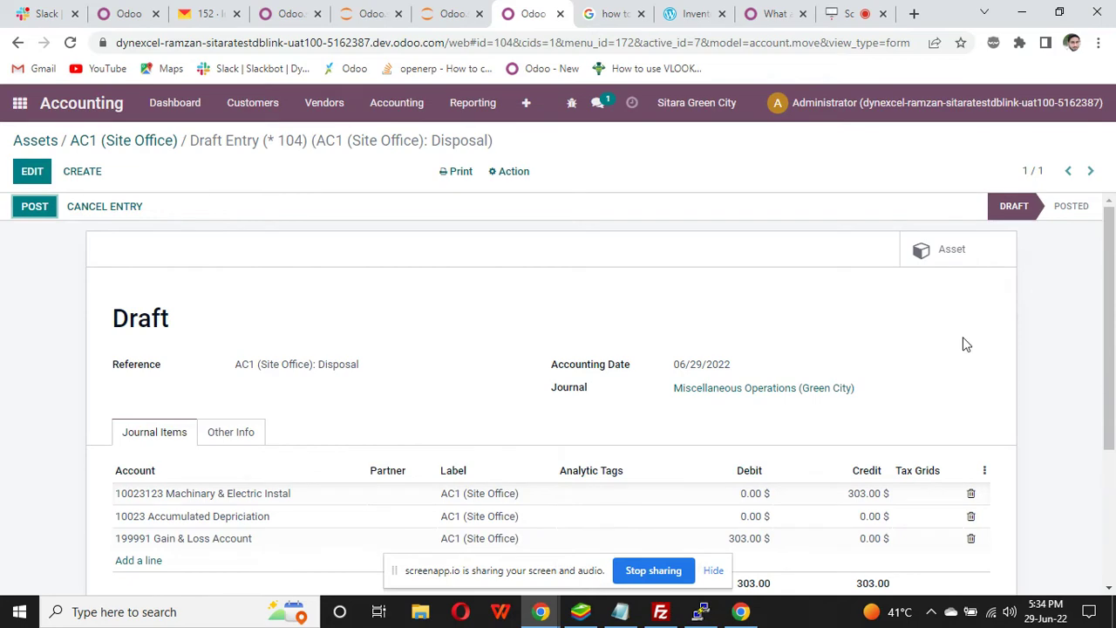
Review the journal items of the draft AC1 (Site Office) disposal entry and post it
drag(1114, 336, 1114, 251)
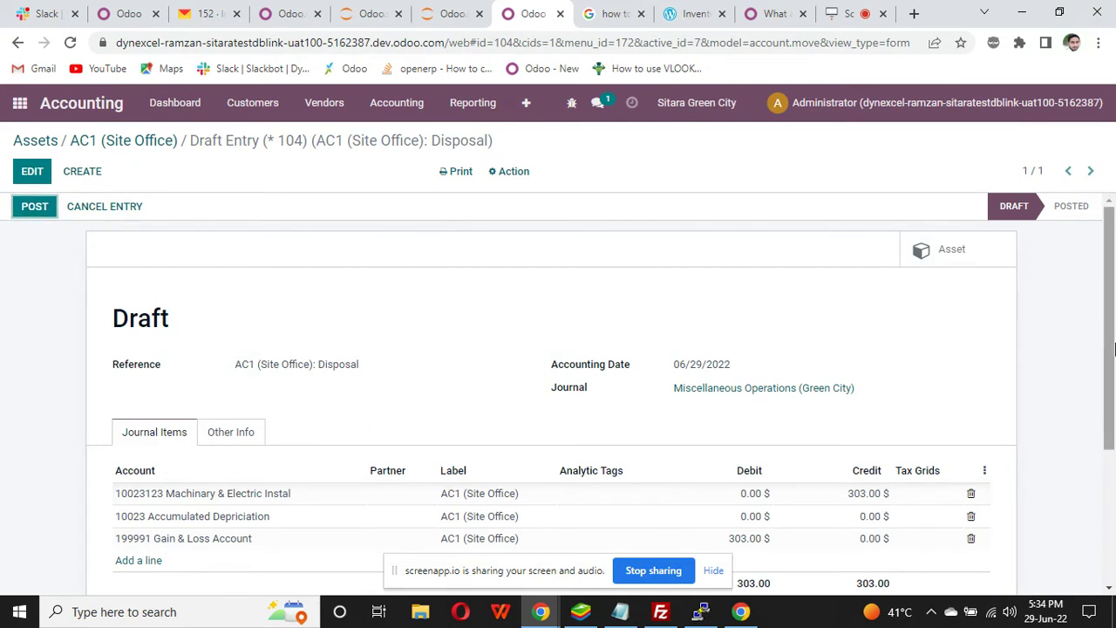
drag(1113, 346, 1114, 427)
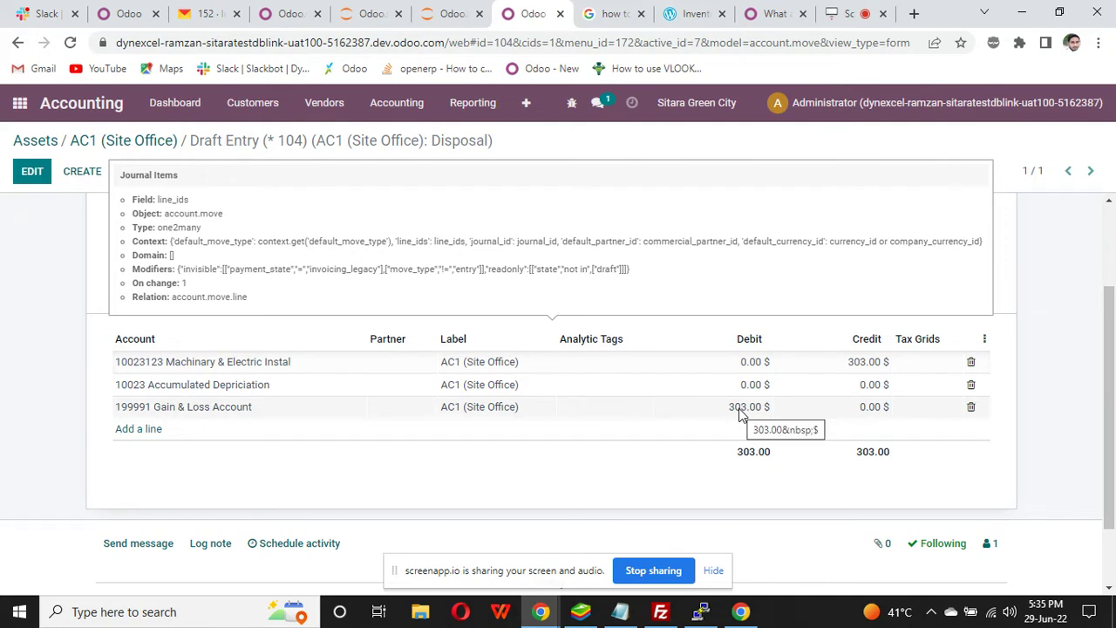
drag(1111, 323, 1112, 251)
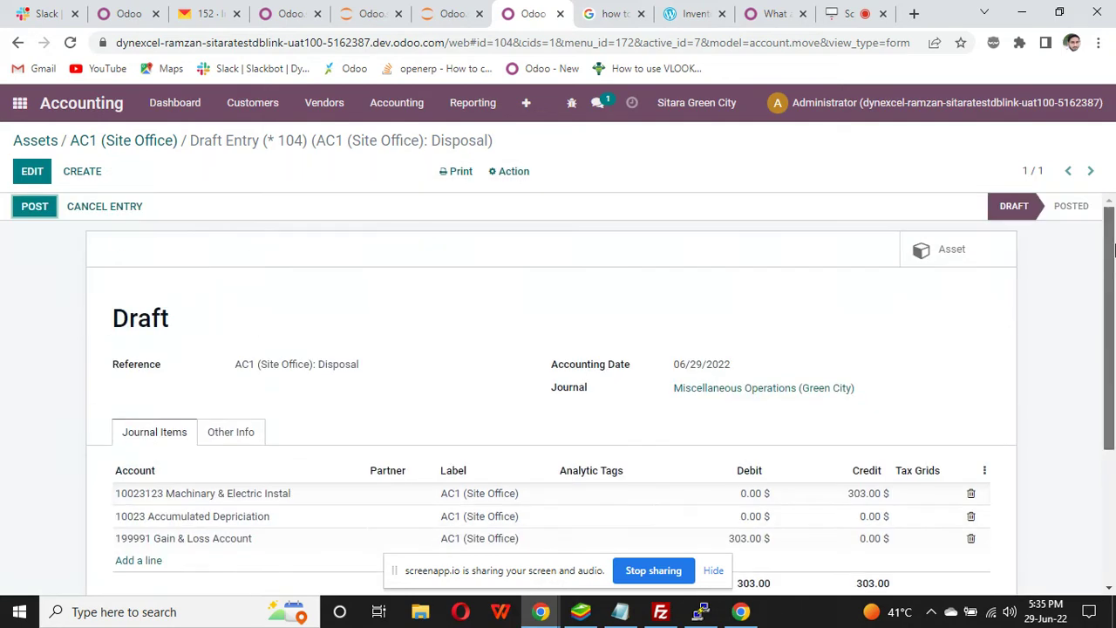
click(35, 210)
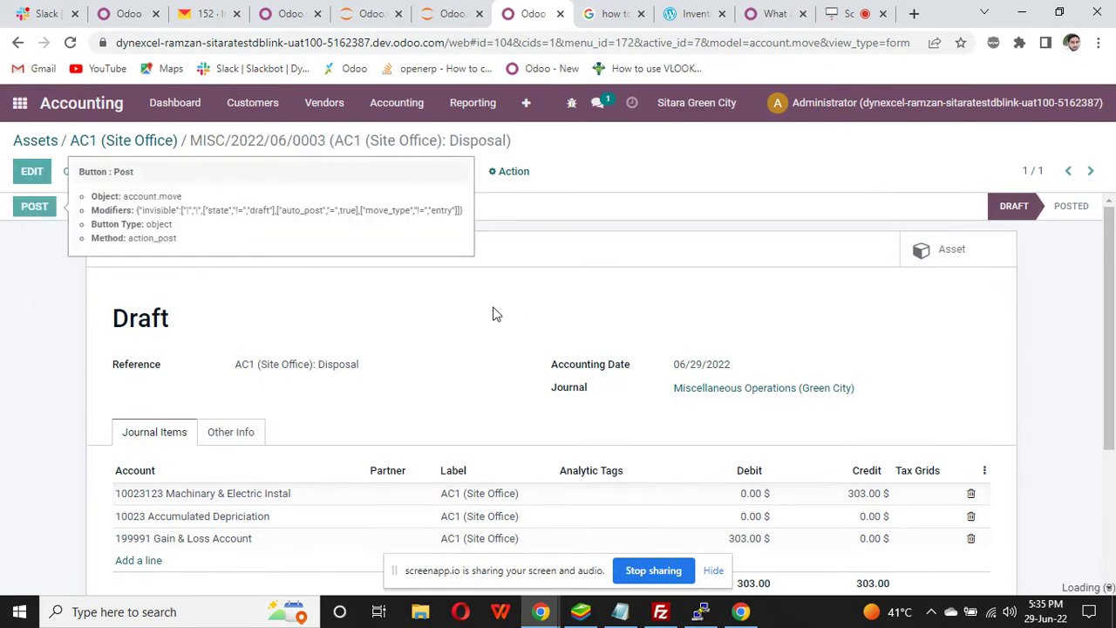
Open the General Ledger report and examine the entries of the 10023123 Machinery & Electric Instal account
click(467, 108)
click(476, 349)
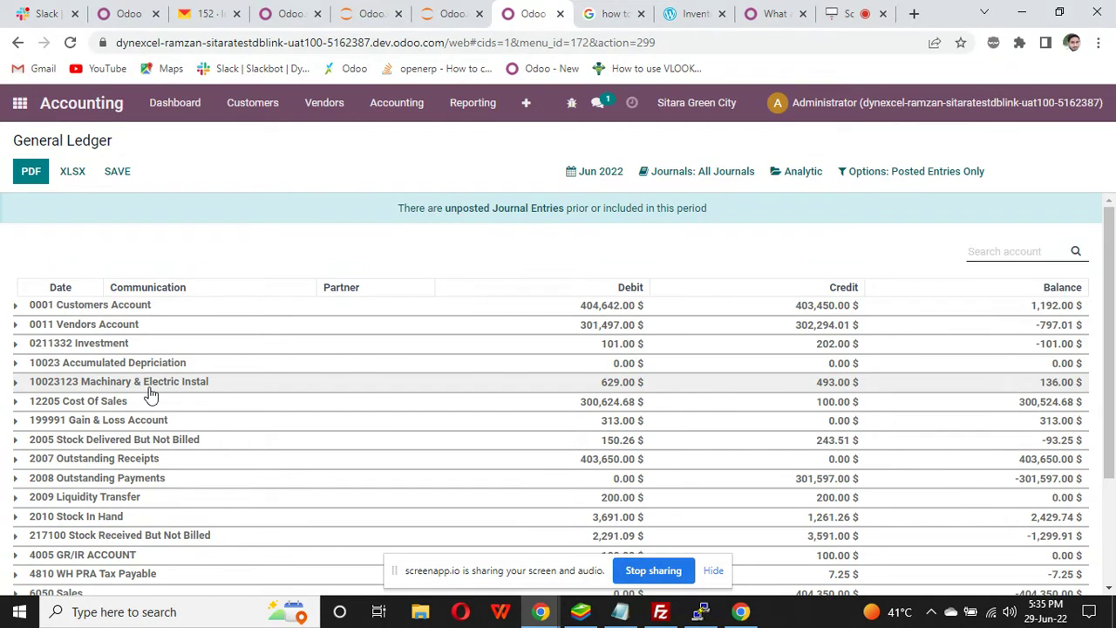
click(13, 385)
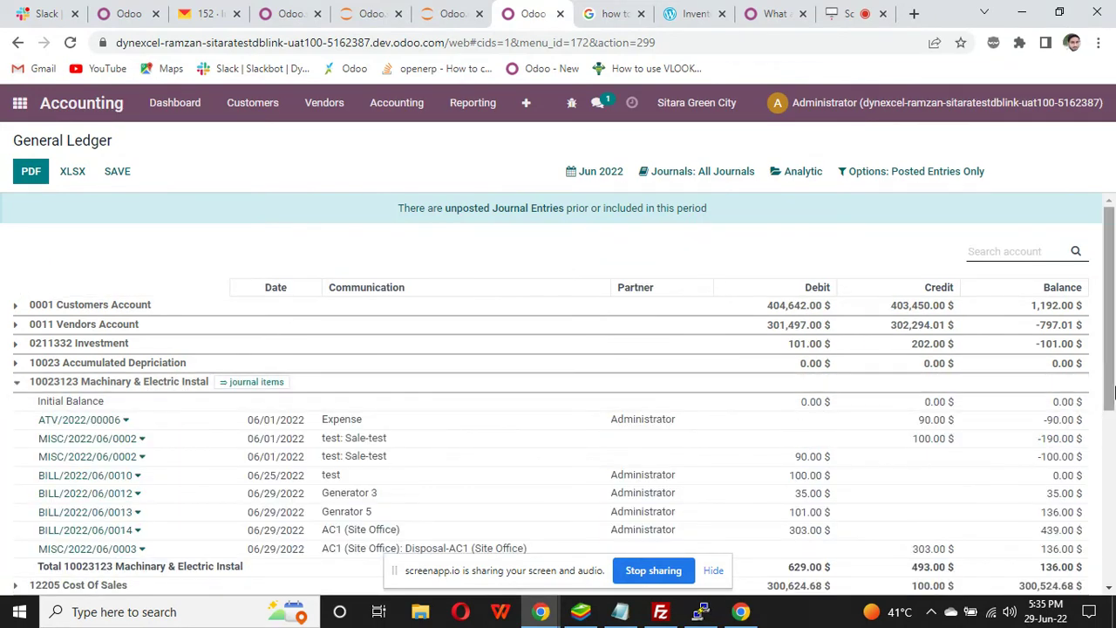
drag(1114, 373, 1114, 426)
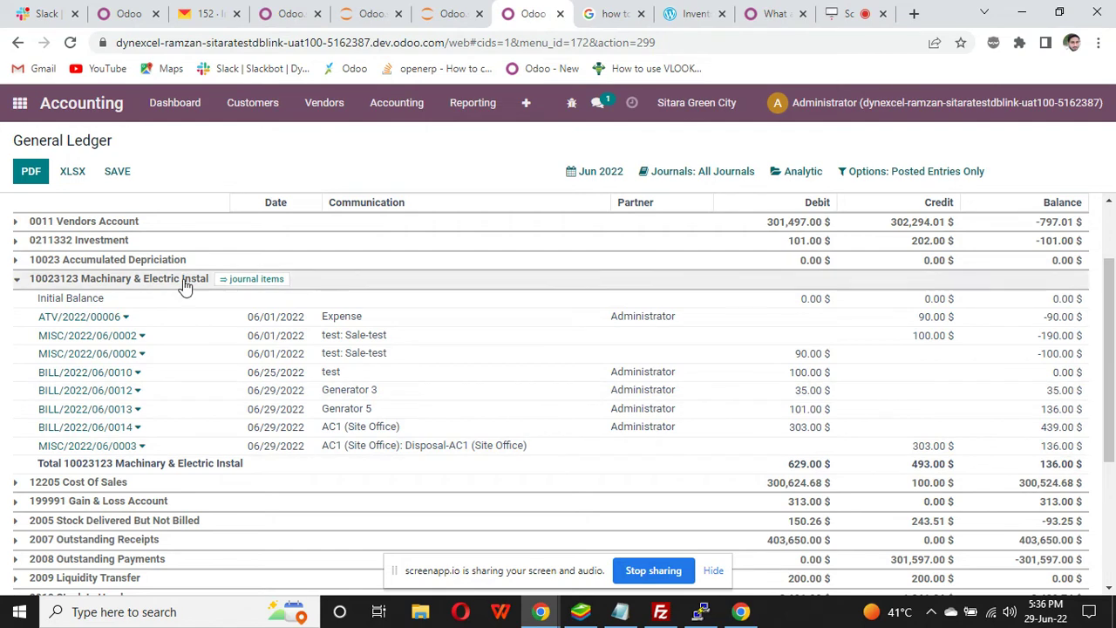
Collapse the Machinery & Electric Instal account and examine the entries of the 10023 Accumulated Depriciation account
click(18, 280)
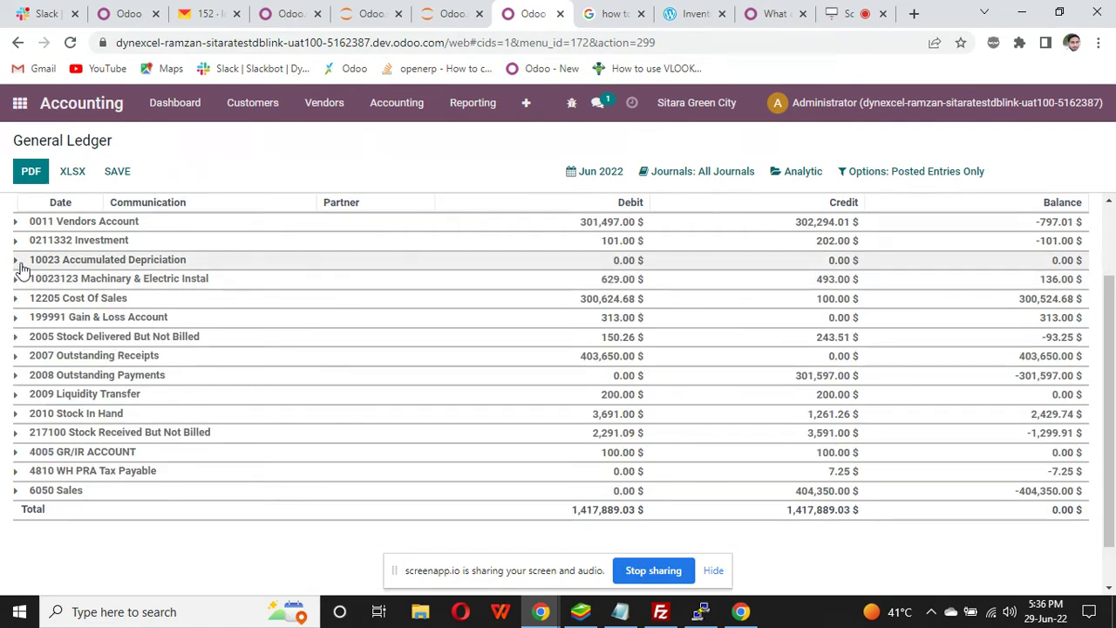
click(18, 262)
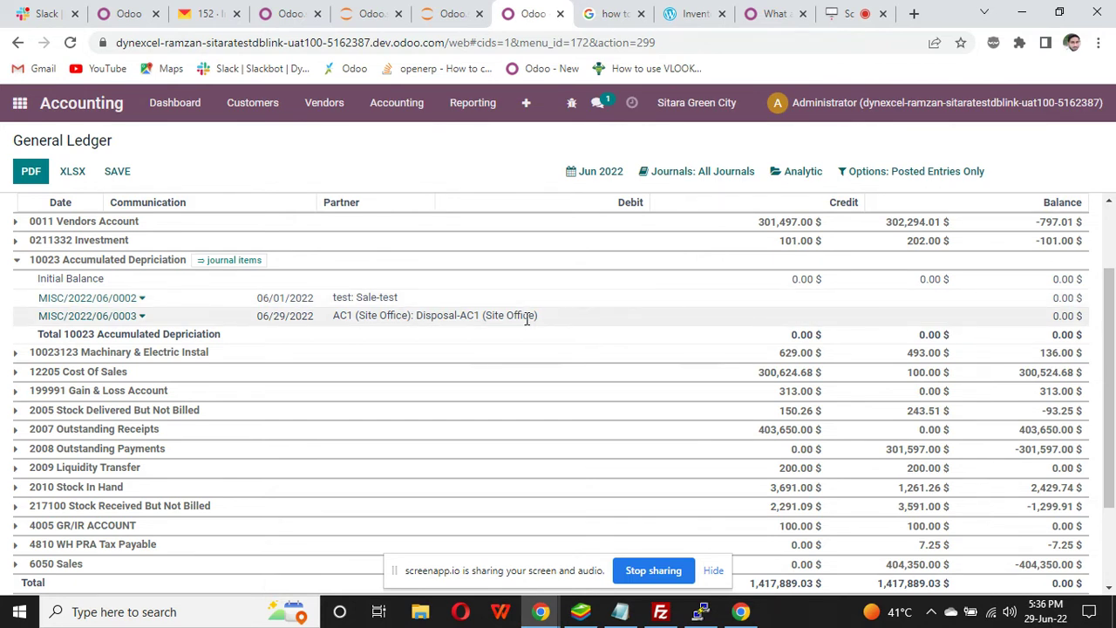
click(17, 265)
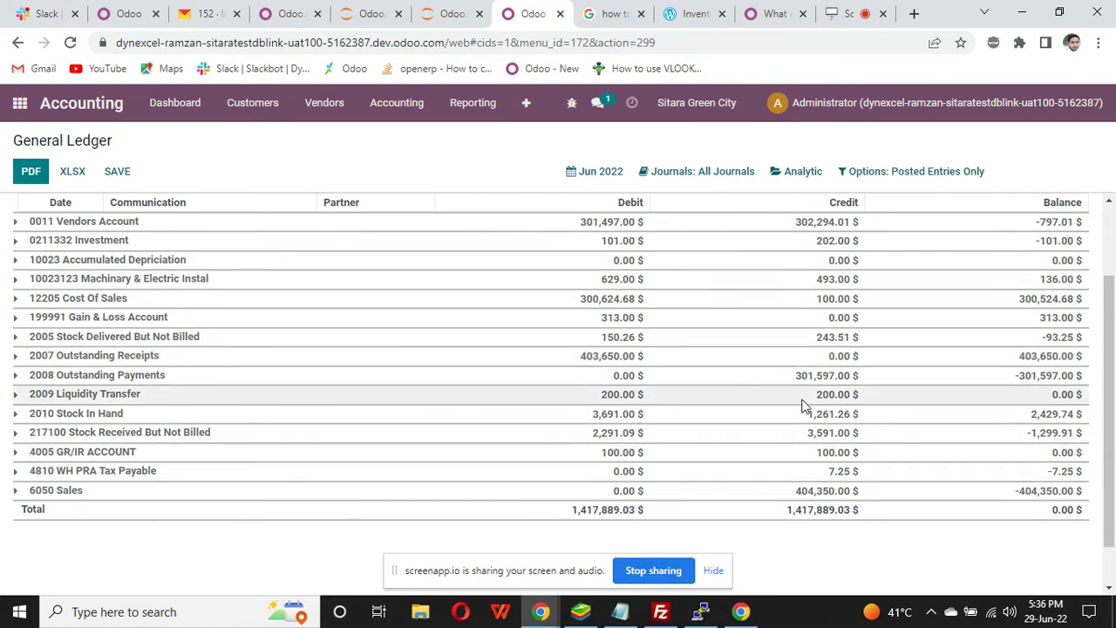
Include unposted entries in the General Ledger report
scroll(1113, 474, up, 1)
drag(1112, 473, 1113, 413)
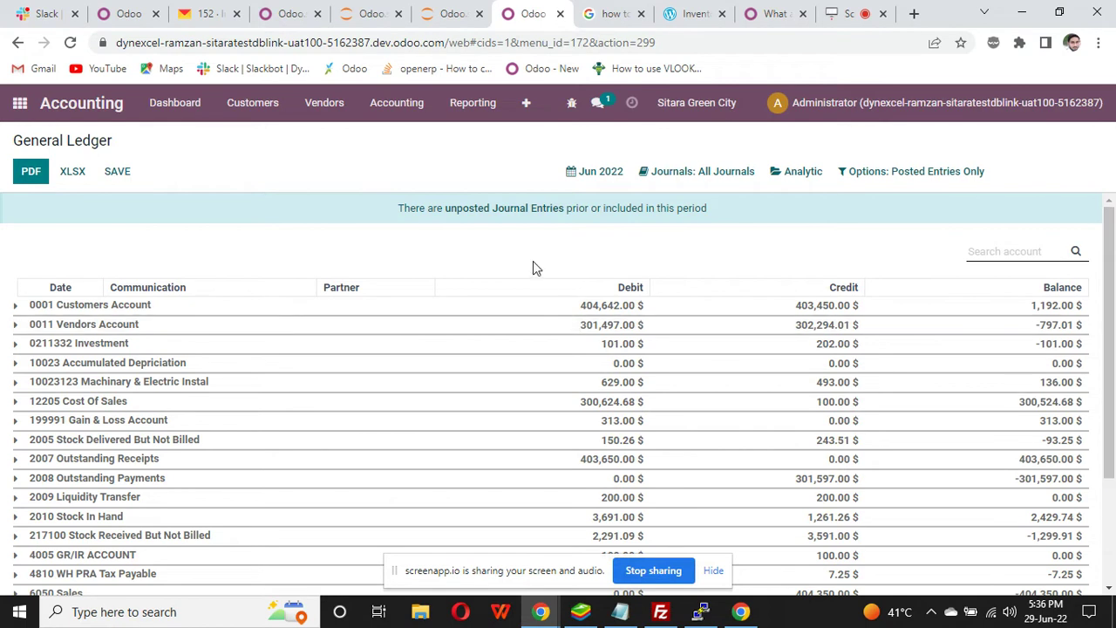
click(856, 177)
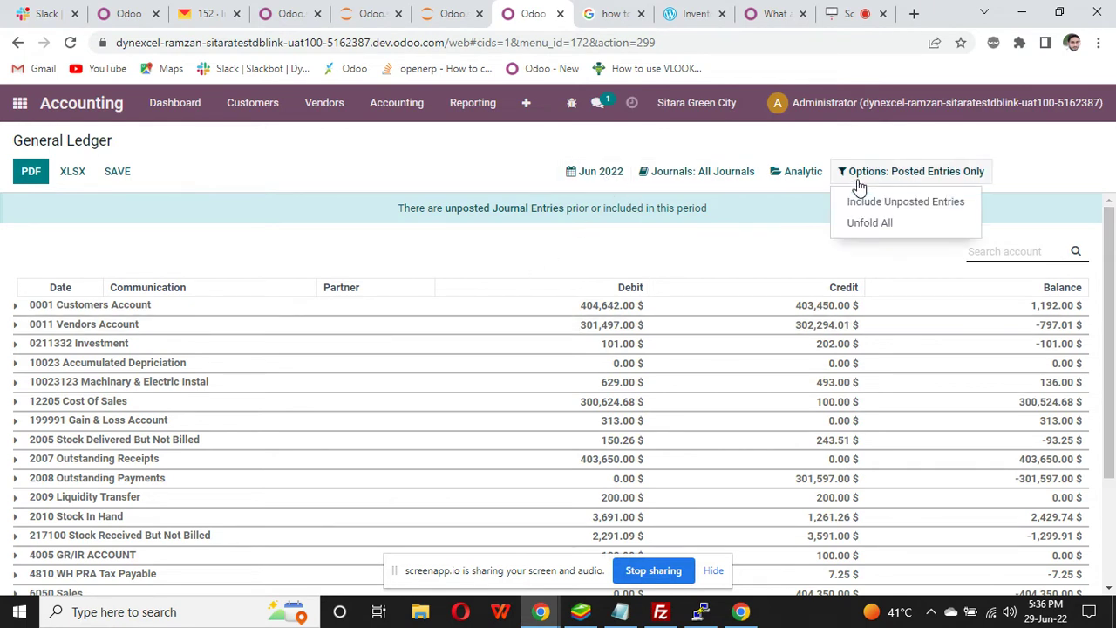
click(863, 210)
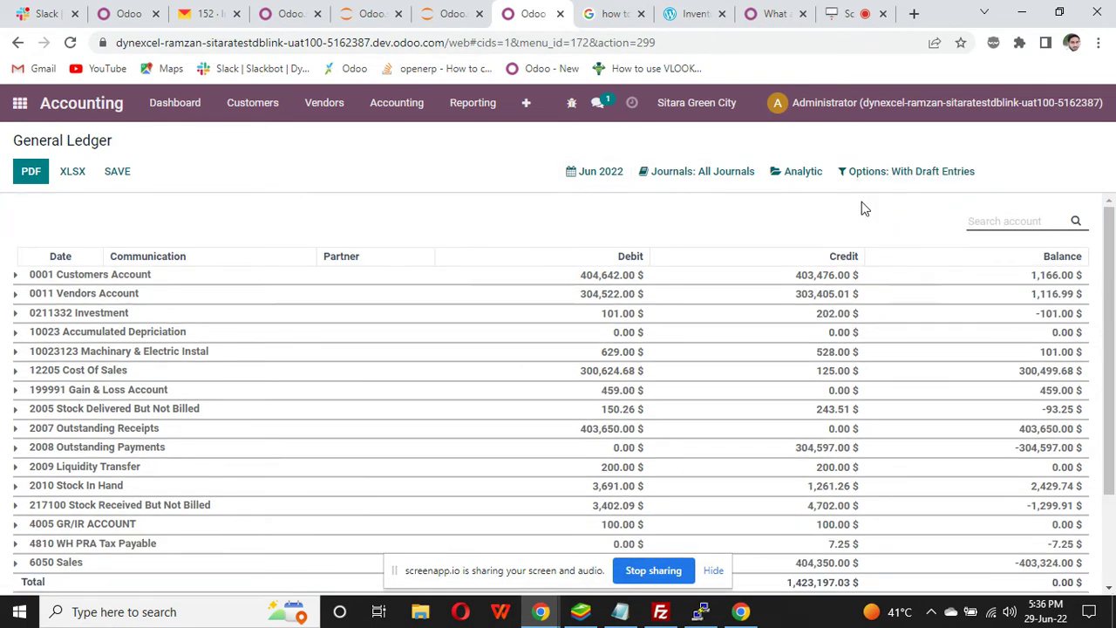
mouse_move(1112, 448)
mouse_down()
mouse_move(1112, 541)
mouse_move(1113, 454)
mouse_up()
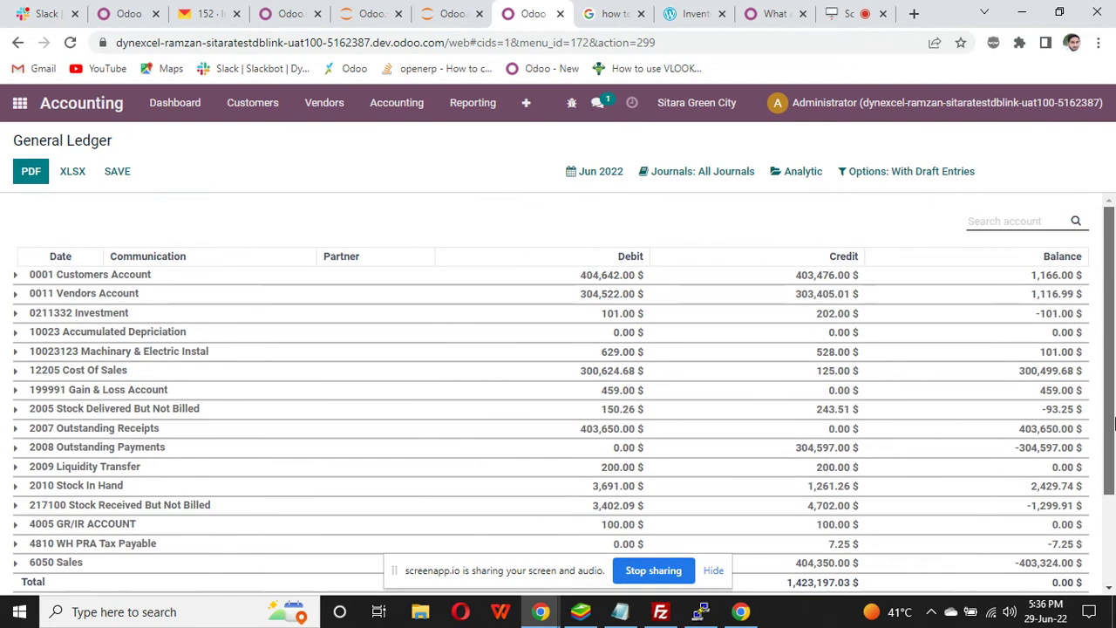
Examine the entries of the 199991 Gain & Loss Account, collapse it and open the Assets list
click(17, 391)
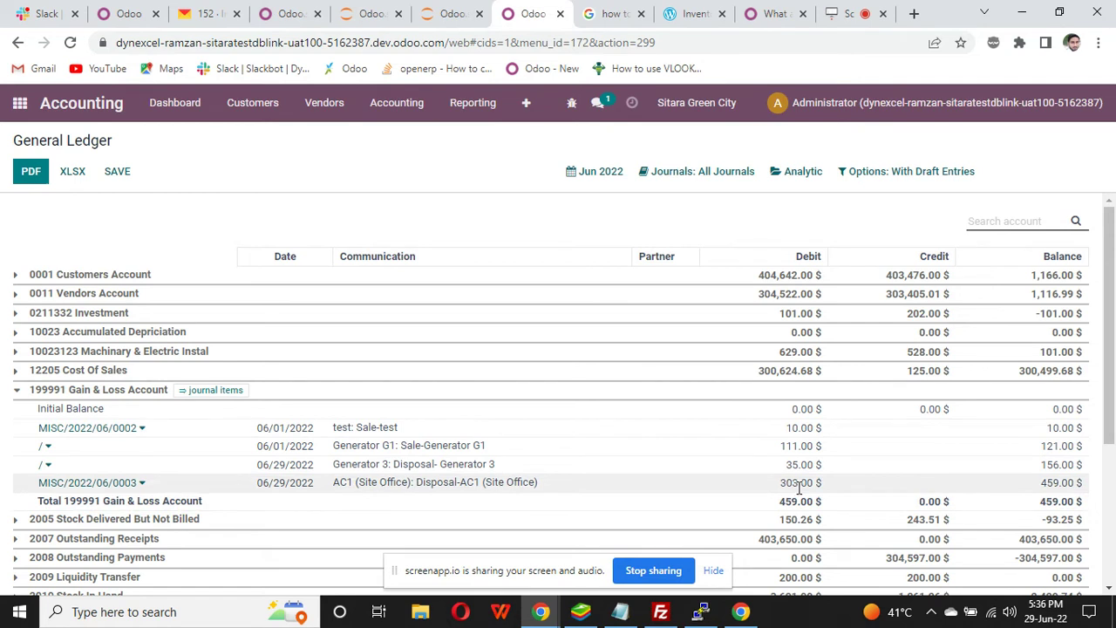
click(17, 391)
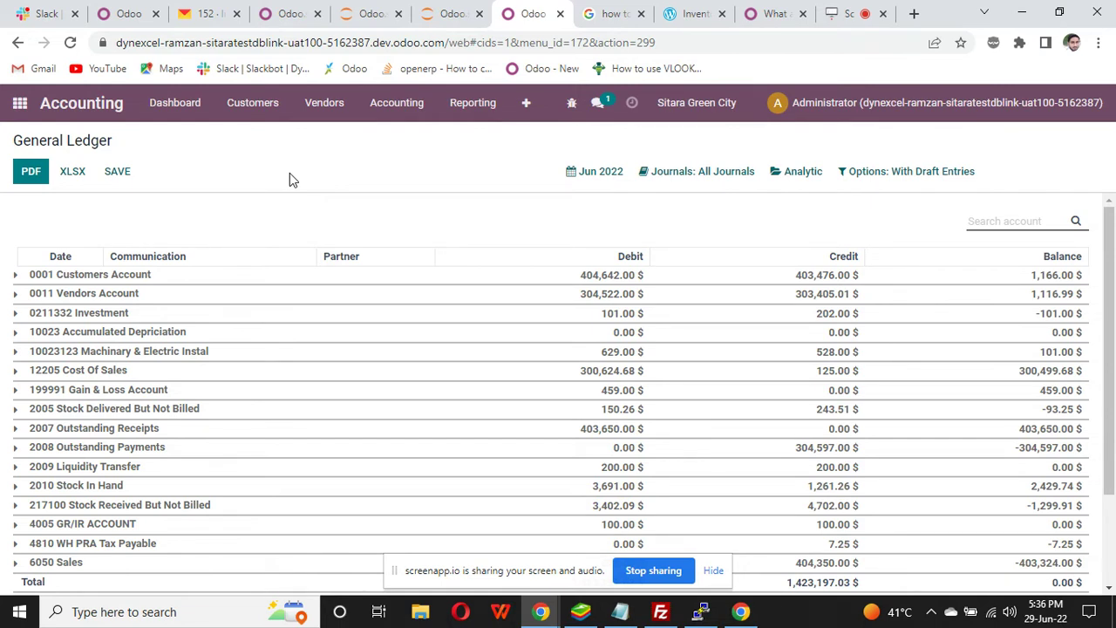
click(389, 106)
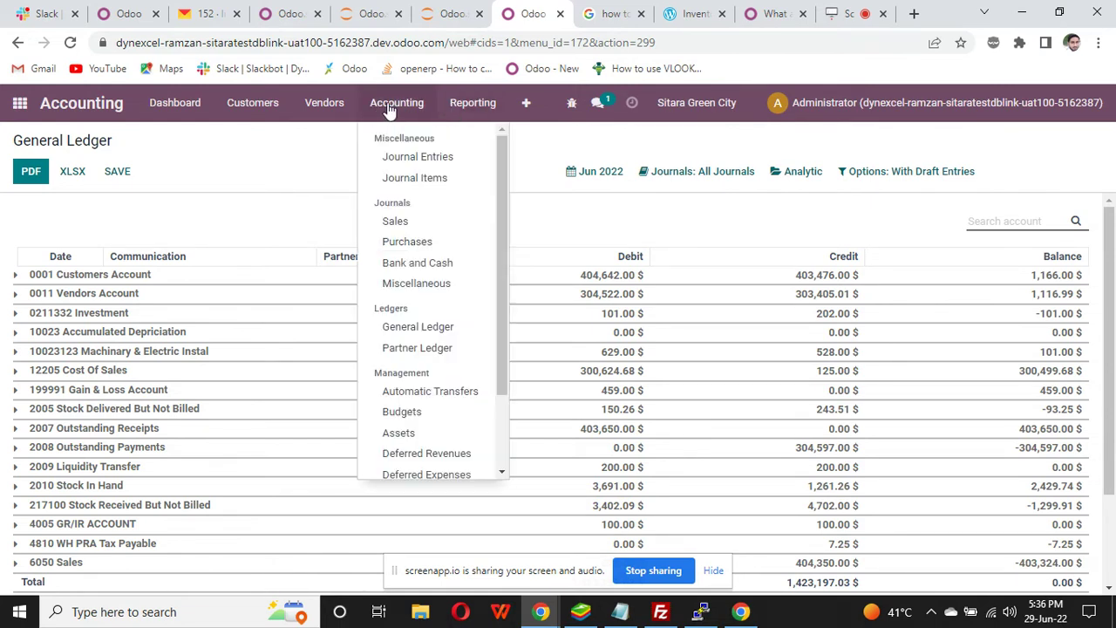
click(399, 433)
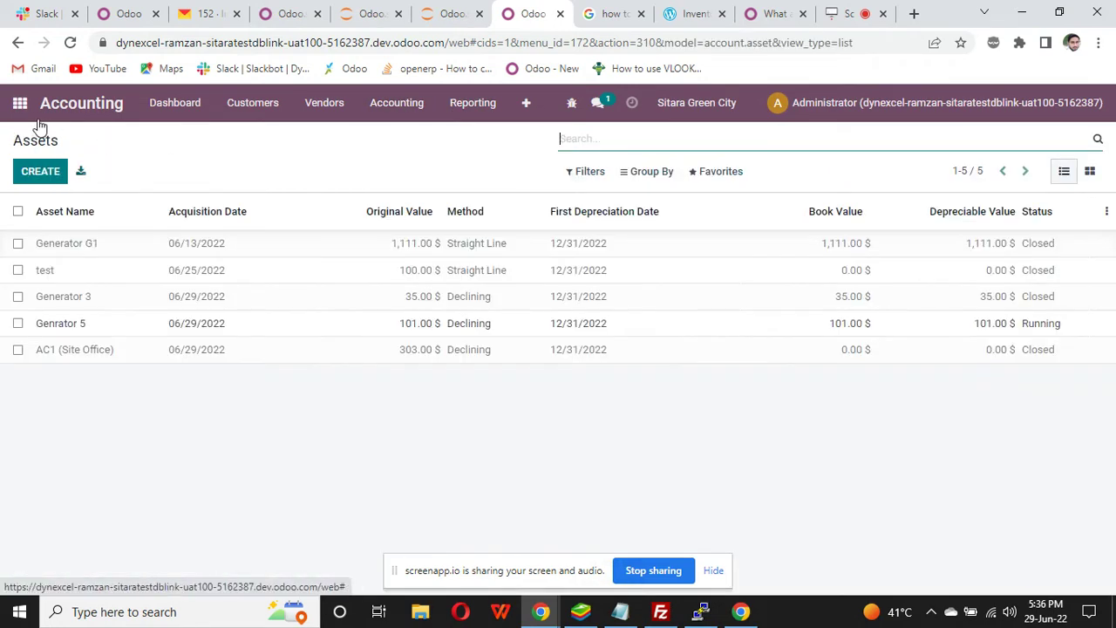
Start a new request for quotation in the Purchase app with Administrator as the vendor
click(20, 103)
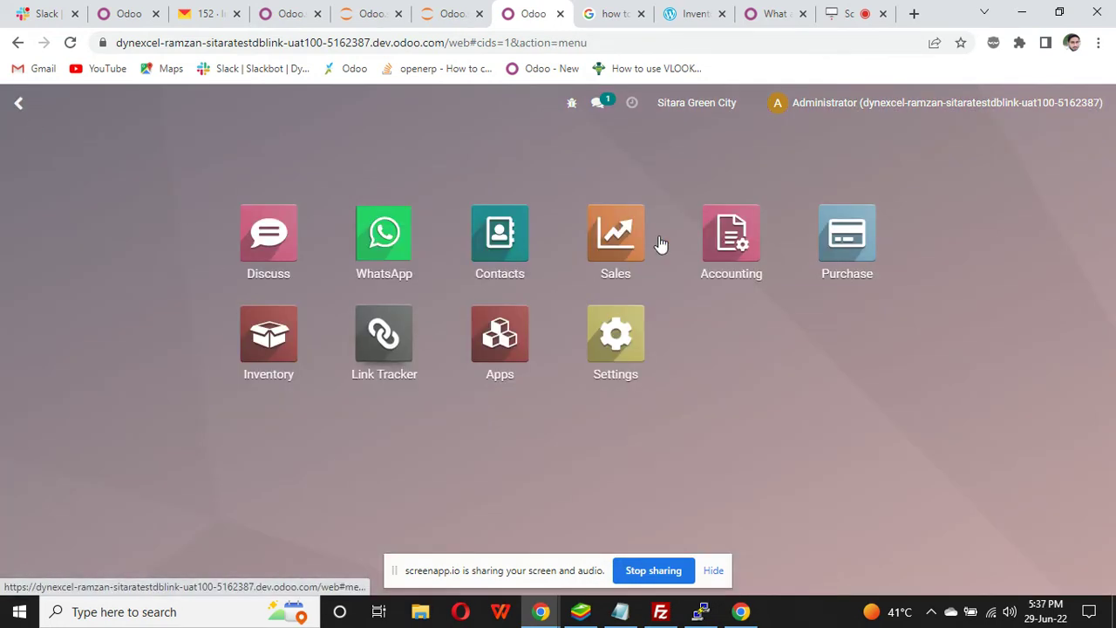
click(822, 258)
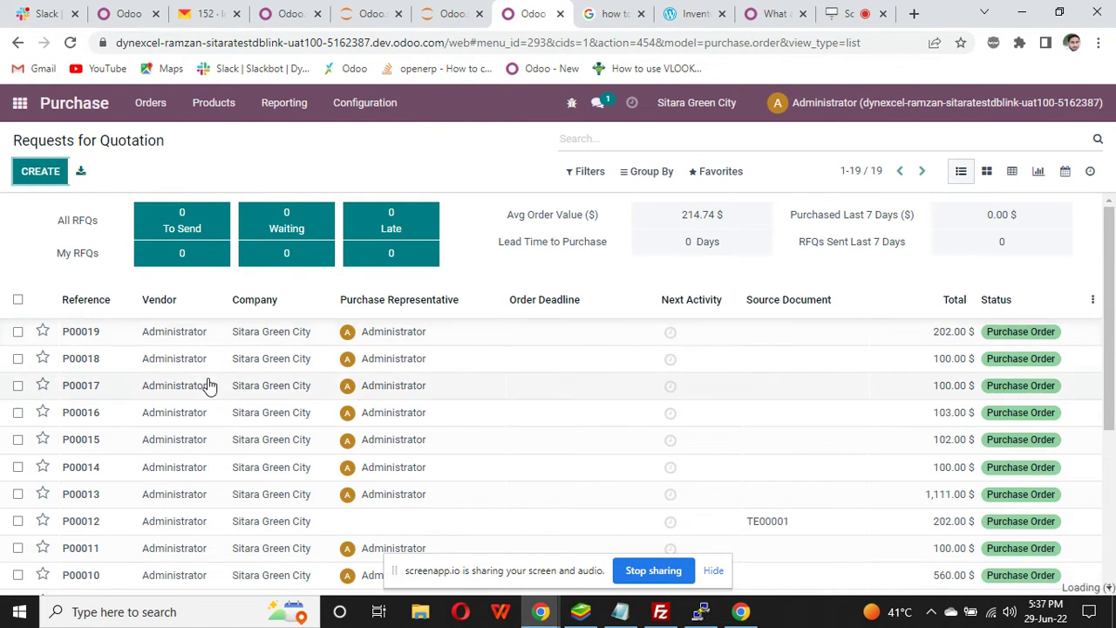
click(260, 332)
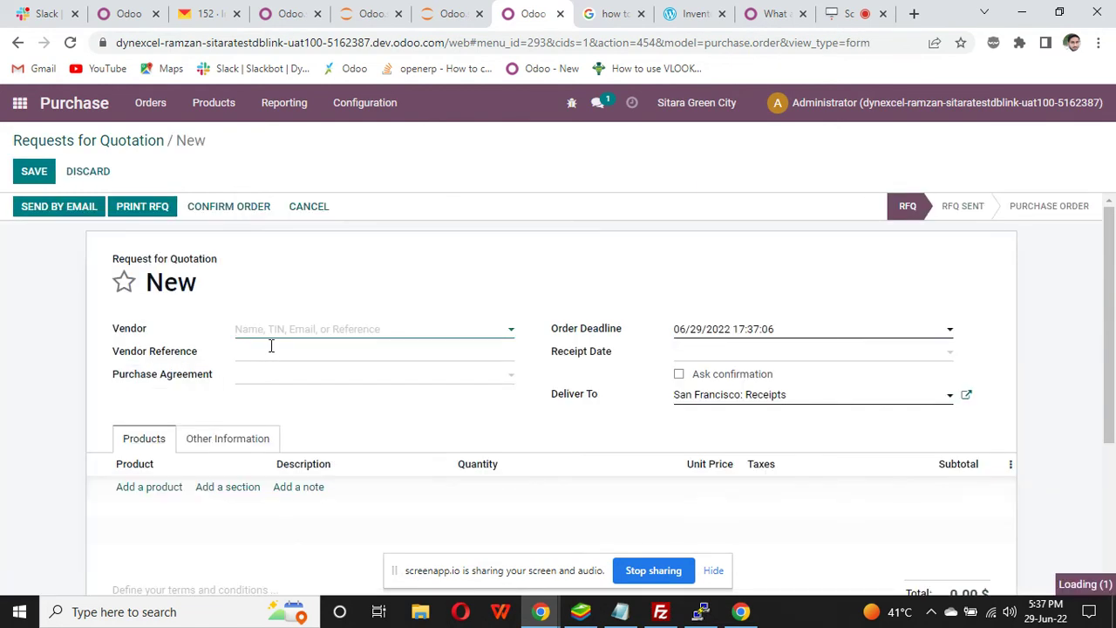
click(278, 356)
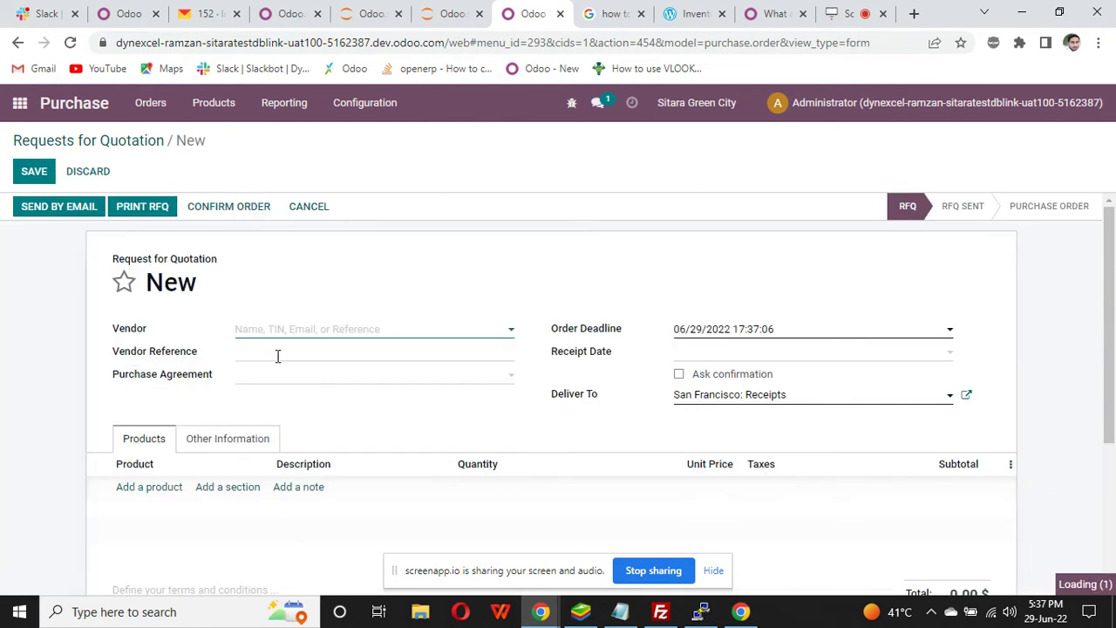
Add an order line with a newly created product AC2 at a unit price of 202, and save the request
click(143, 486)
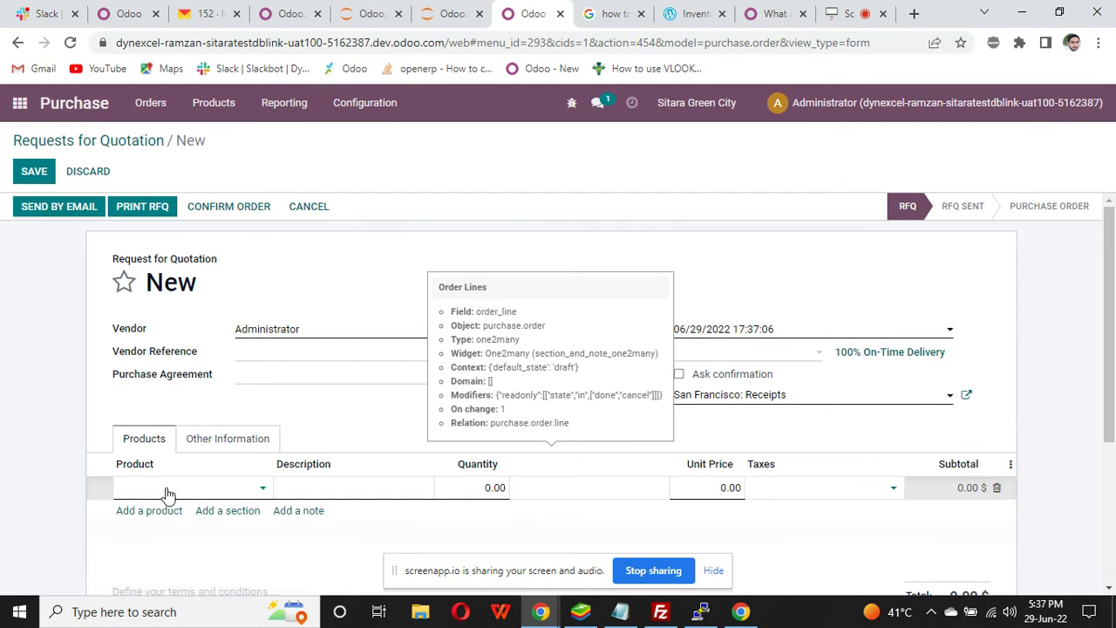
text(A)
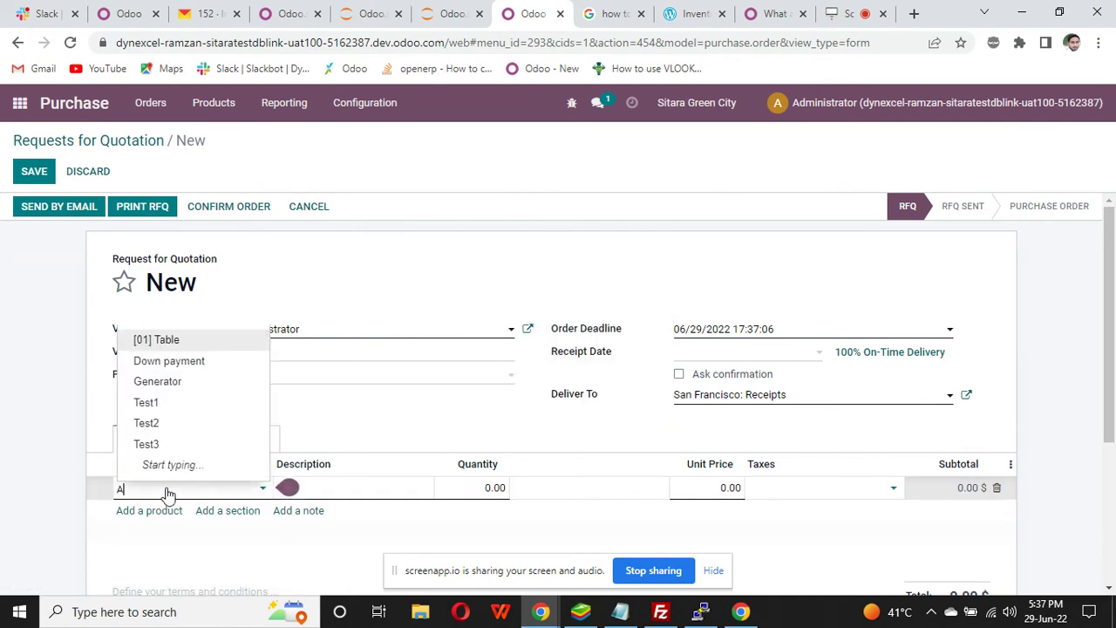
text(C)
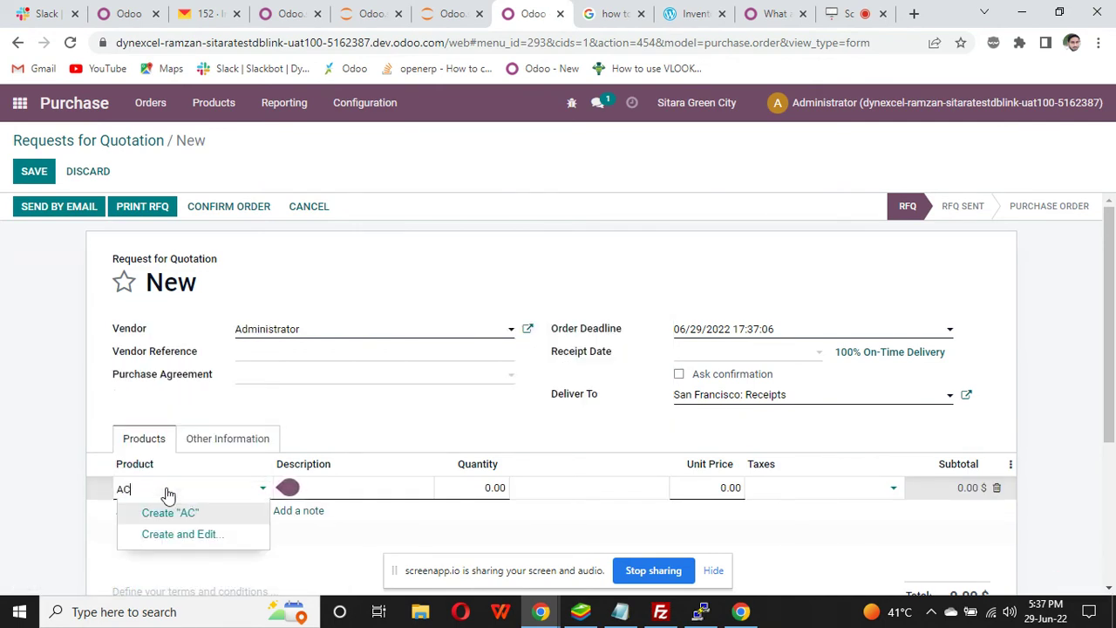
text(2)
click(179, 514)
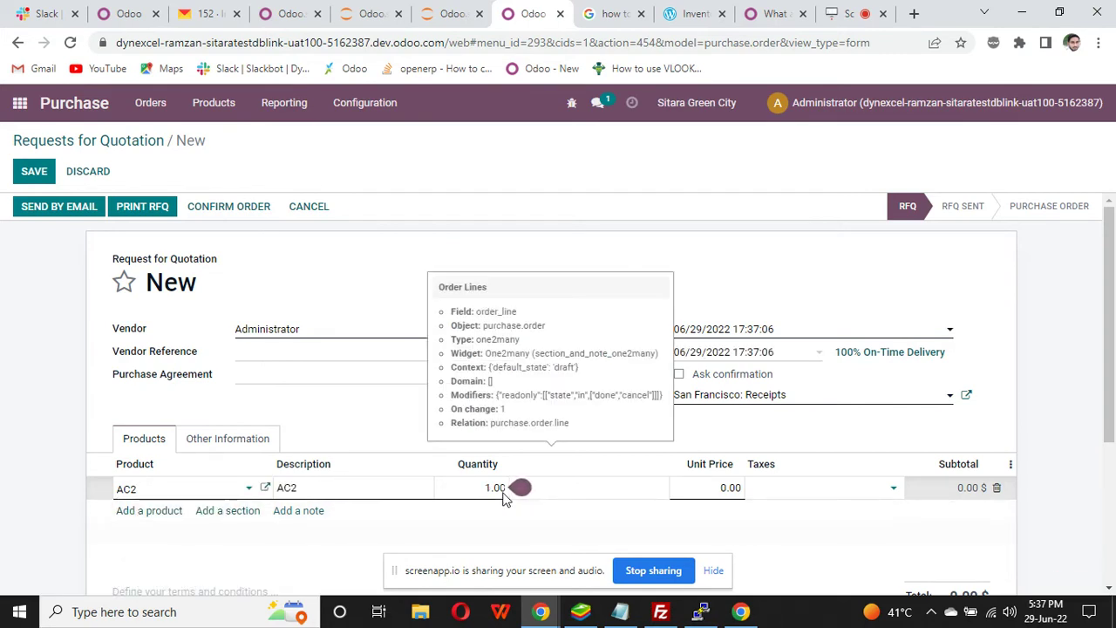
click(735, 487)
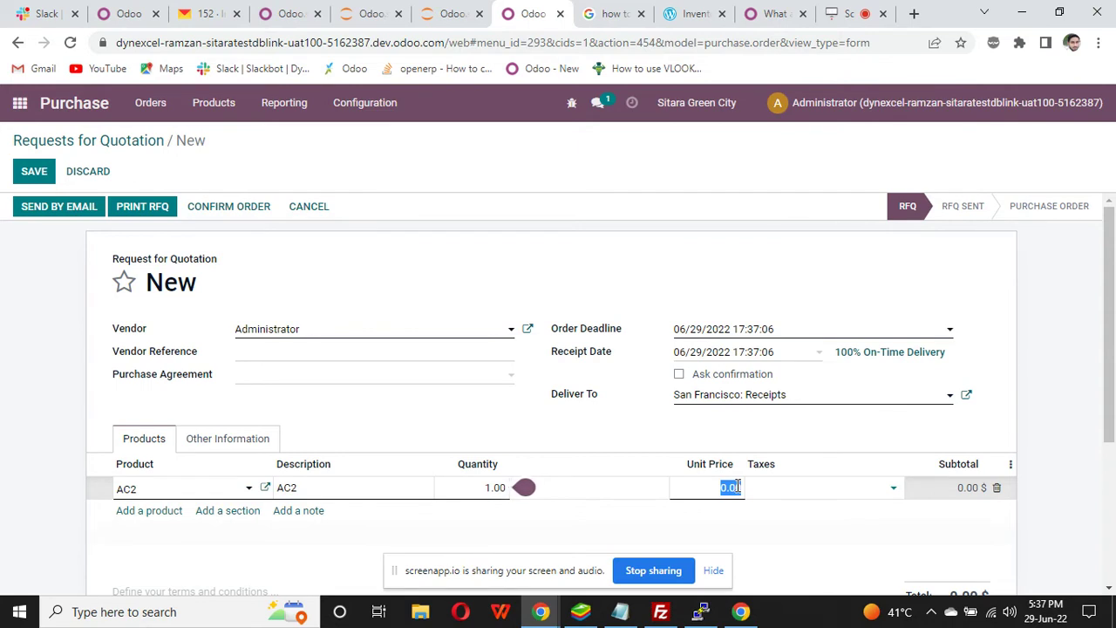
text(202)
click(26, 171)
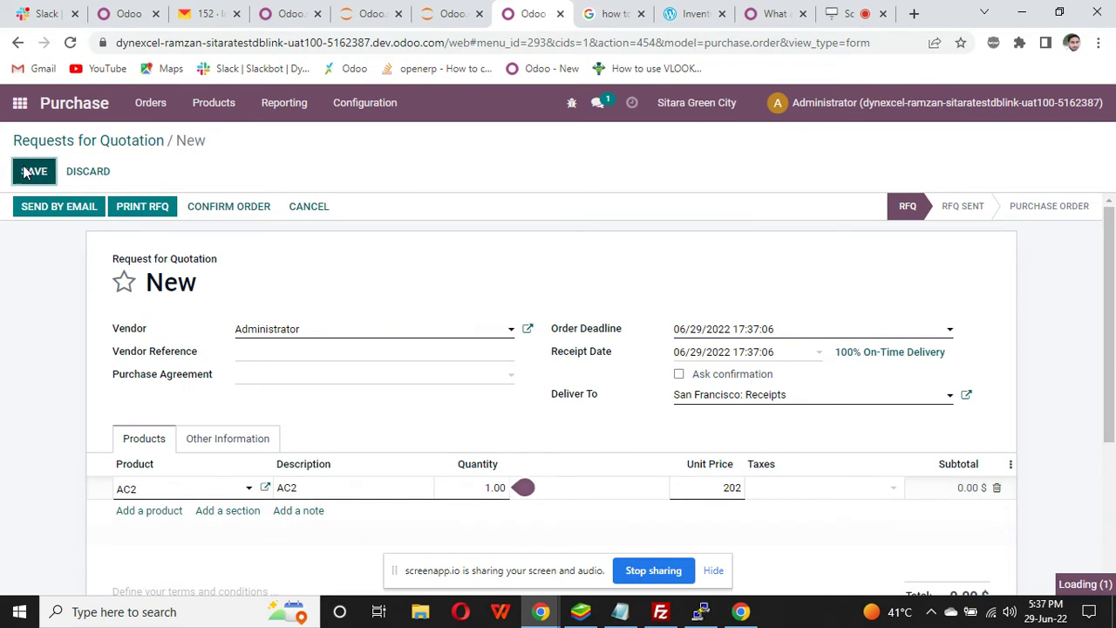
Confirm the purchase order and receive AC2 in full, validating the receipt as an immediate transfer
click(204, 210)
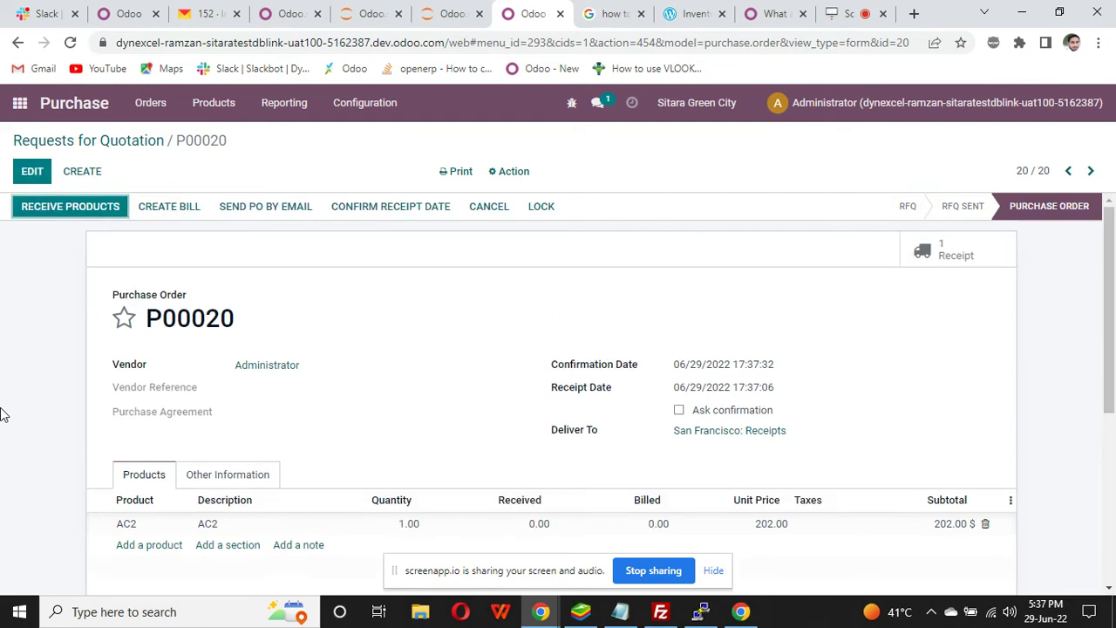
click(98, 214)
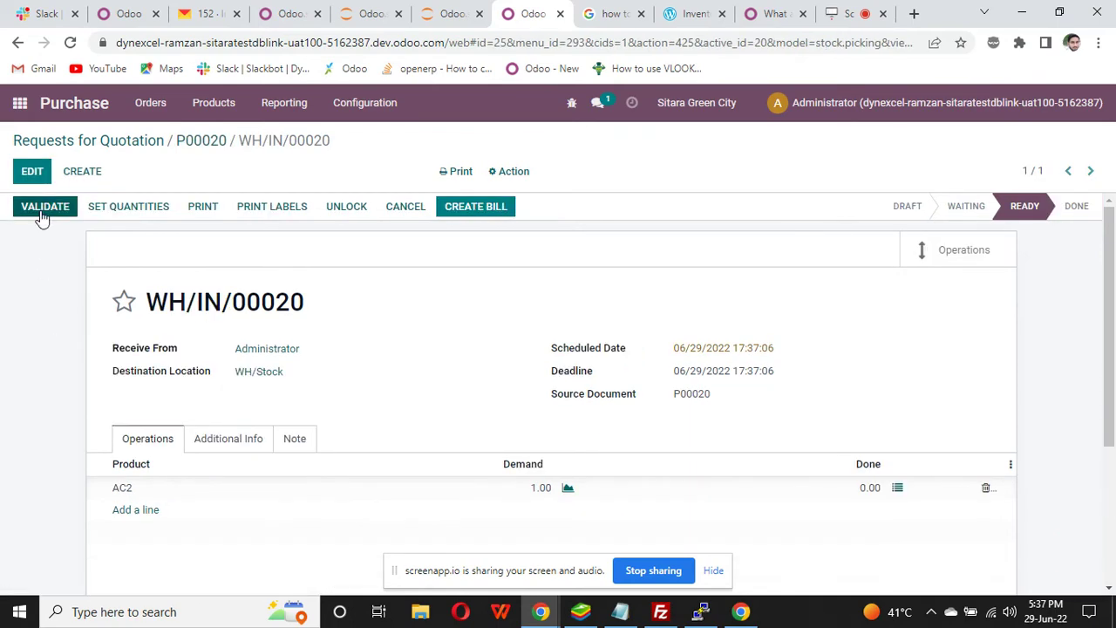
click(40, 210)
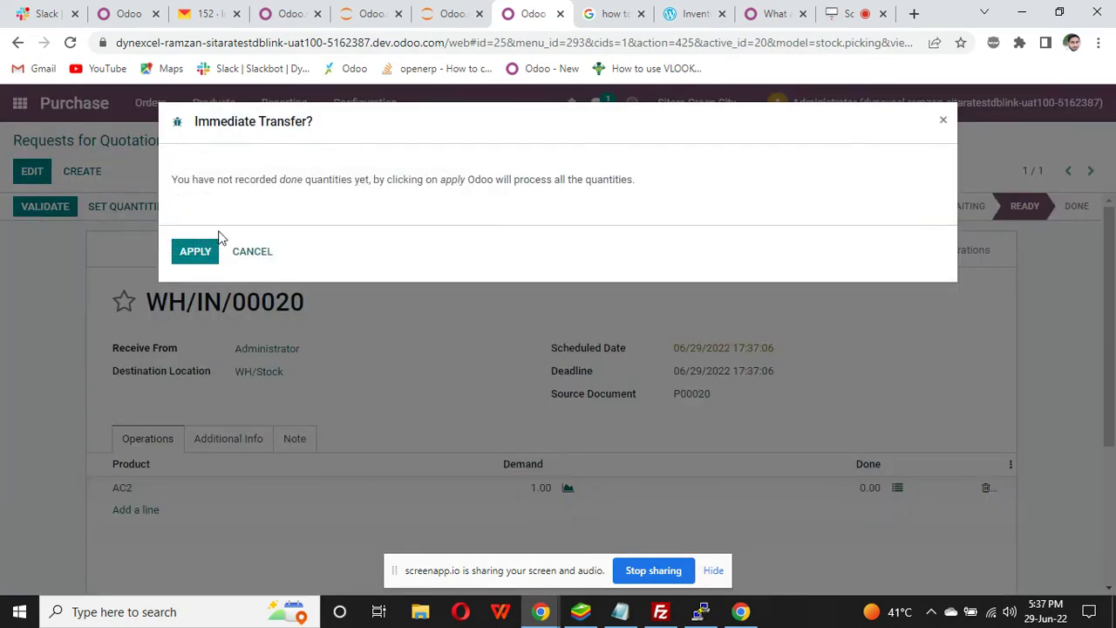
click(196, 255)
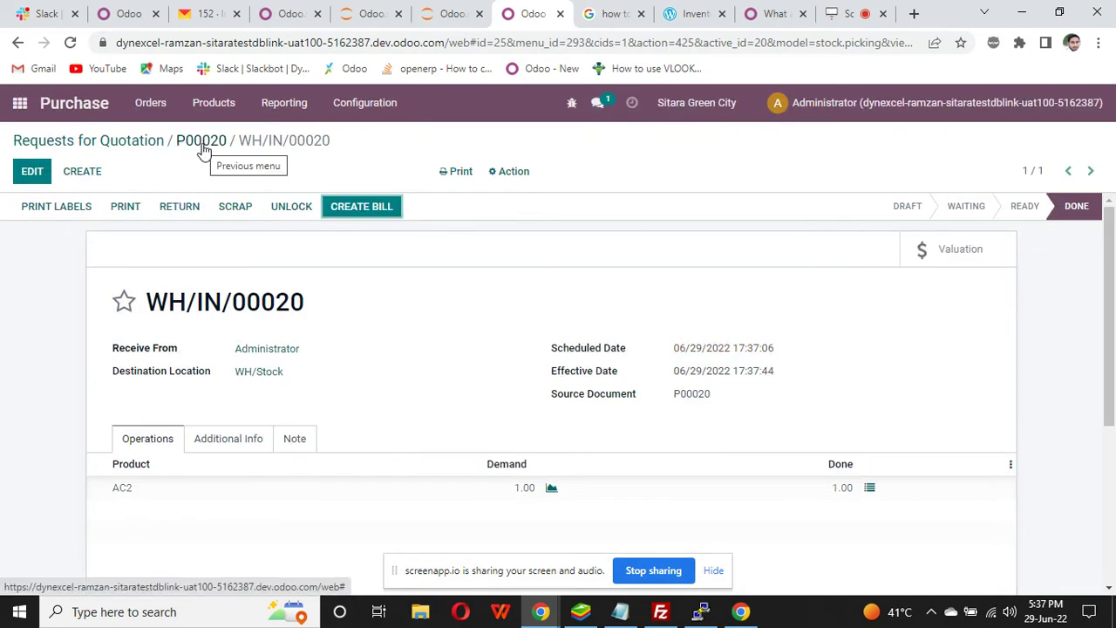
Return to purchase order P00020 and create and view its vendor bill as a regular invoice
click(201, 141)
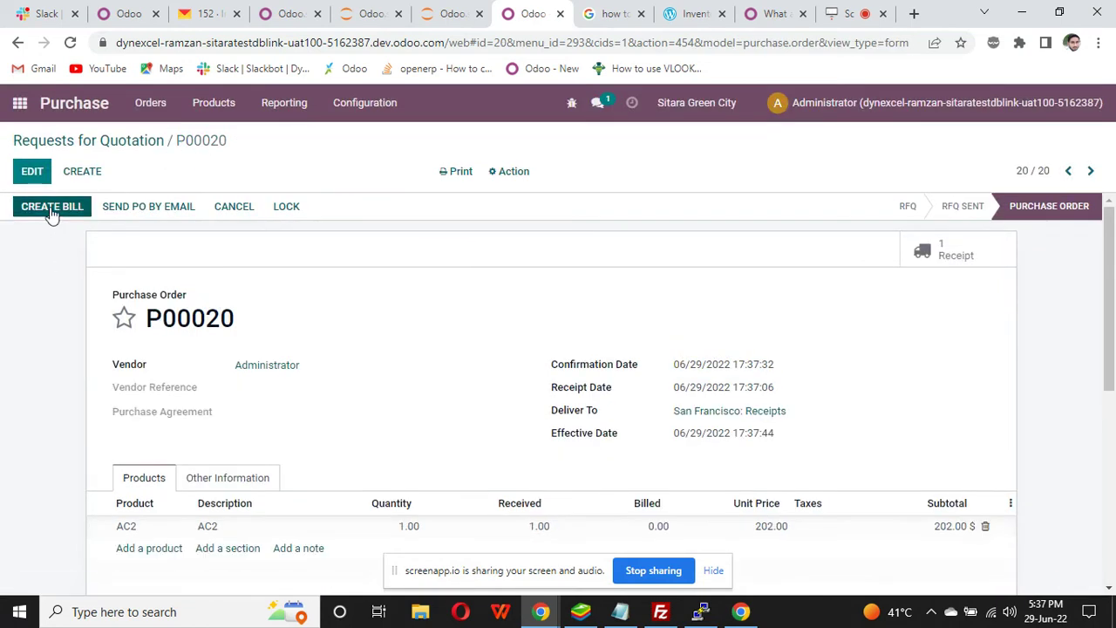
click(51, 209)
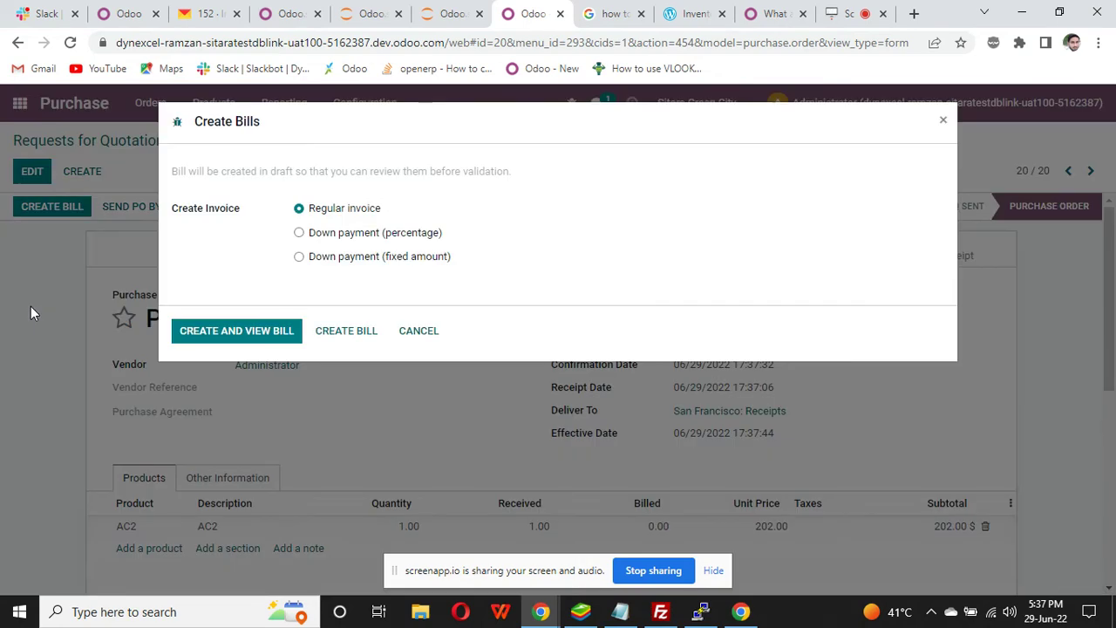
click(203, 335)
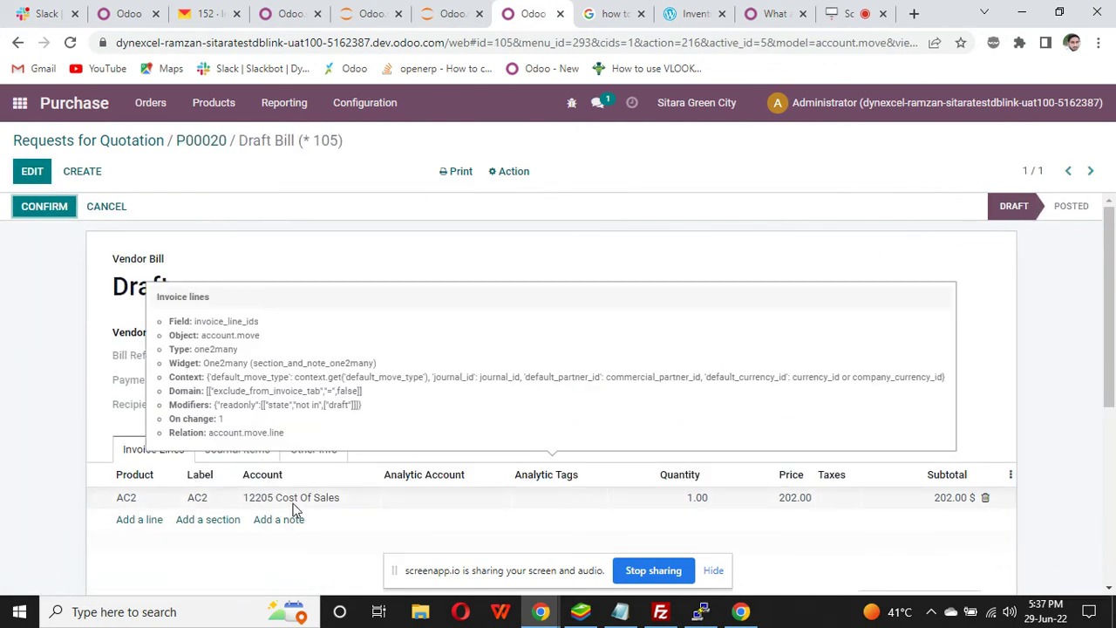
Change the account of the AC2 bill line to 10023123 Machinary & Electric Instal and try to save the bill
triple_click(294, 504)
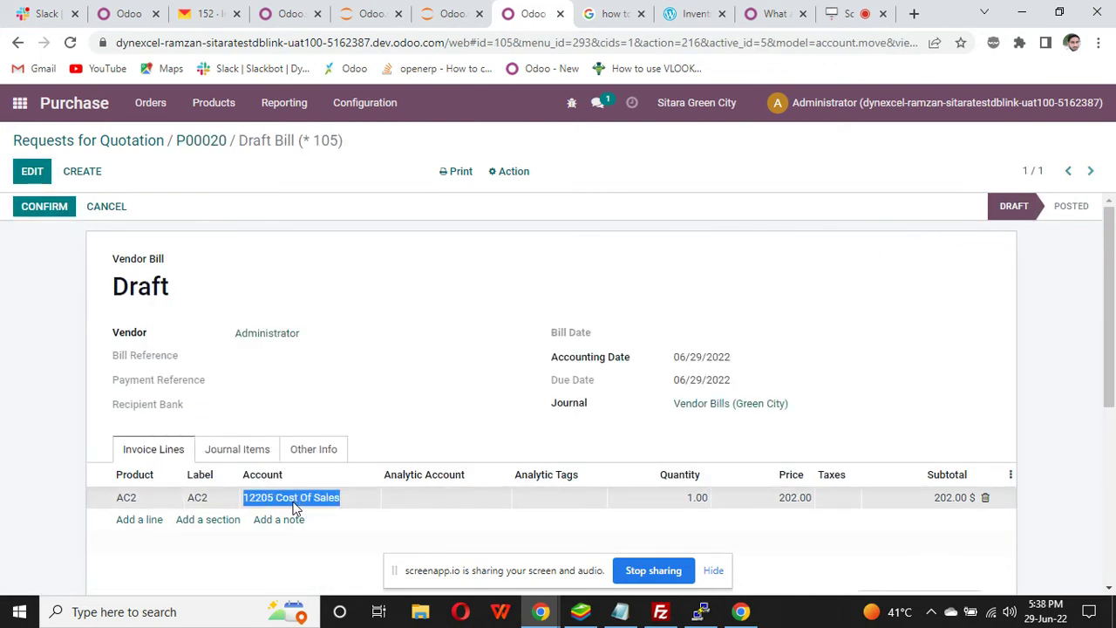
double_click(294, 506)
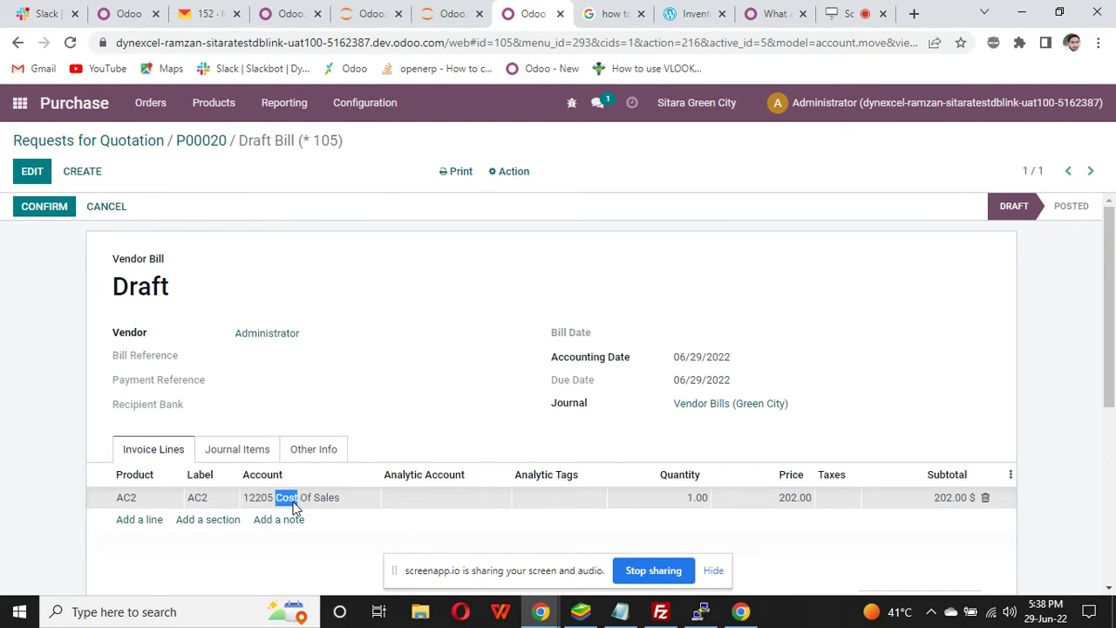
click(29, 173)
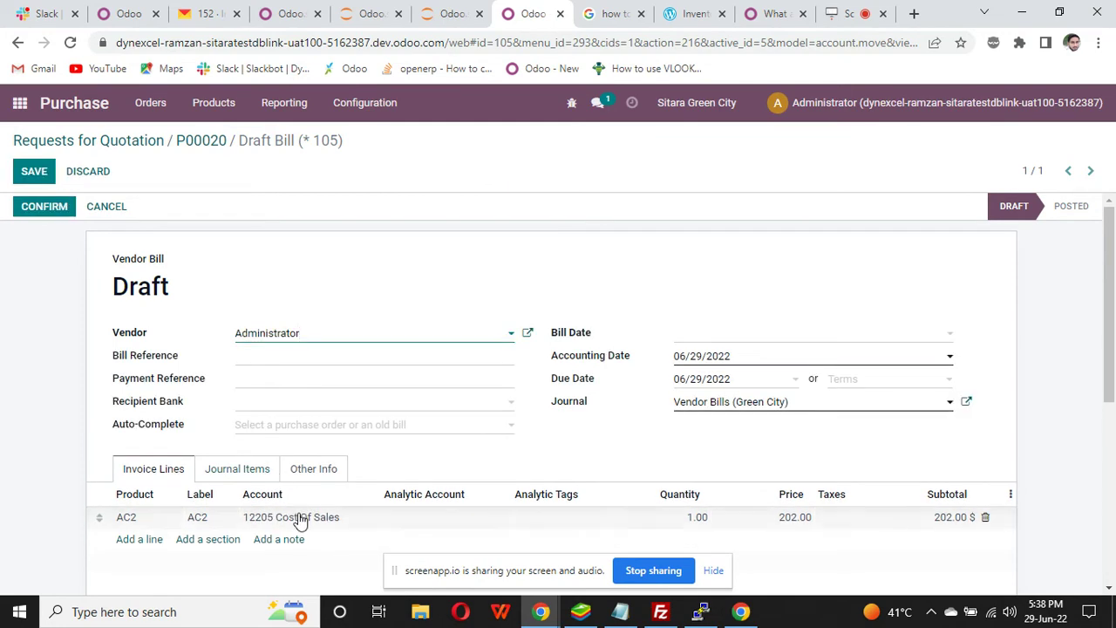
click(299, 518)
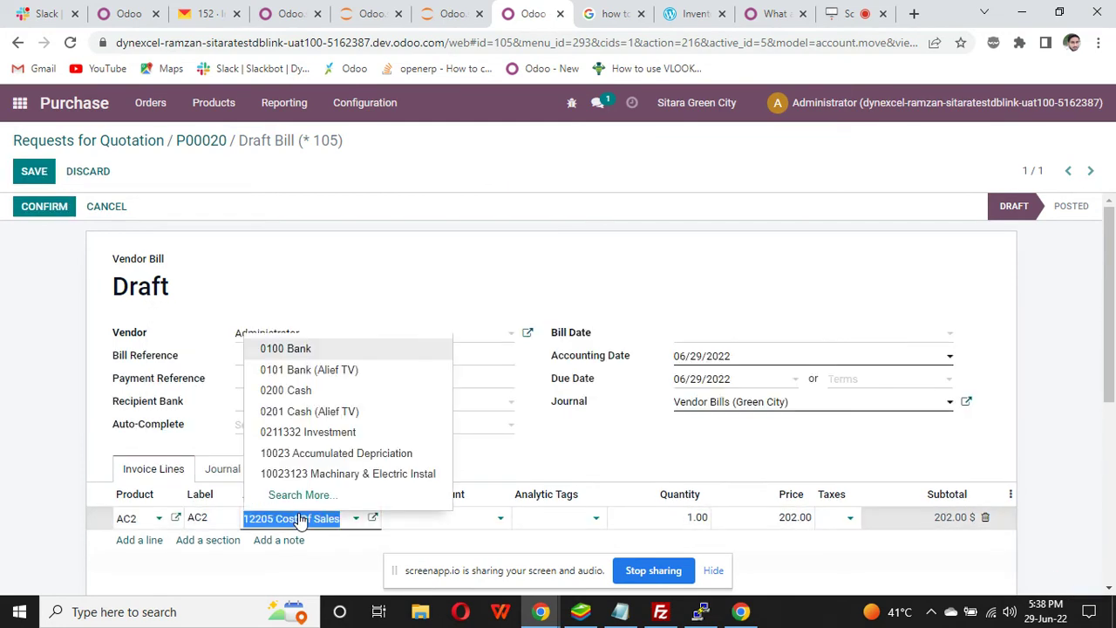
text(MAC)
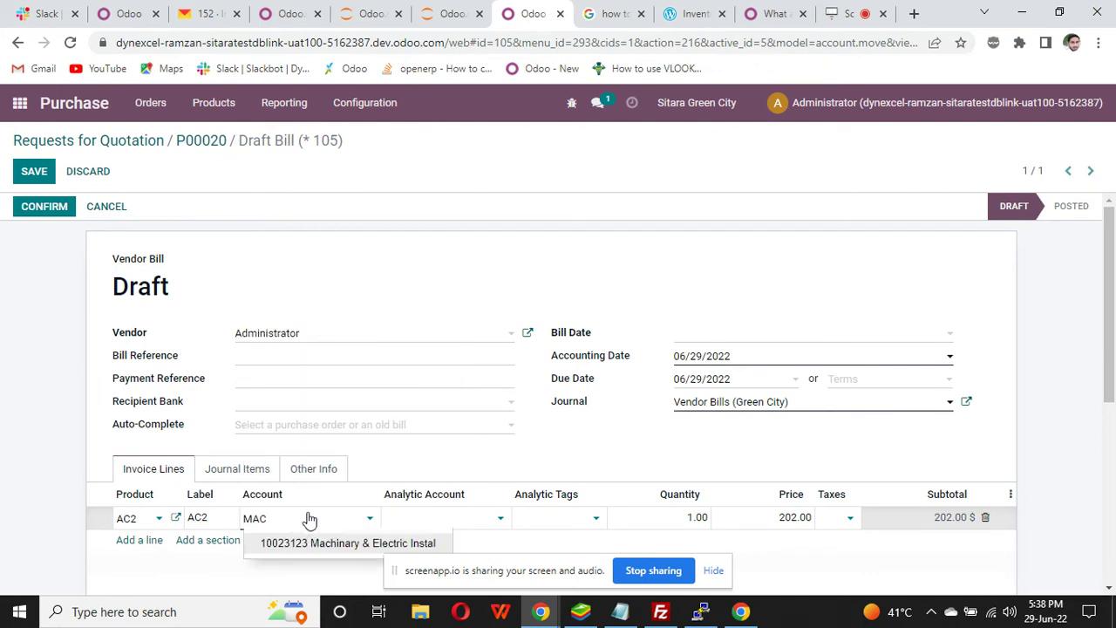
click(320, 546)
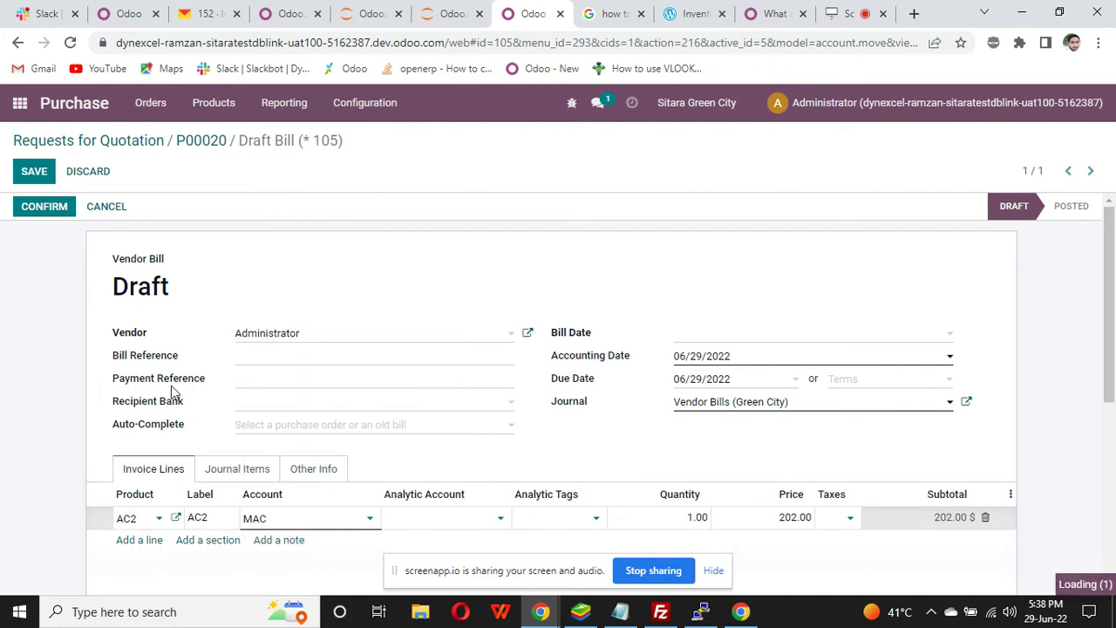
click(28, 174)
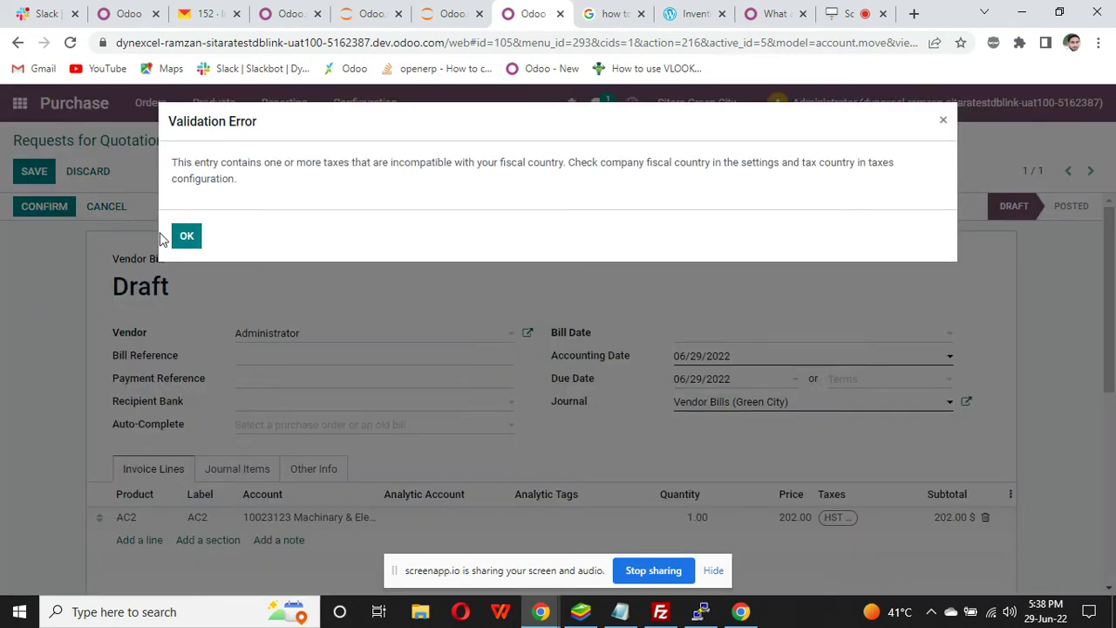
click(184, 236)
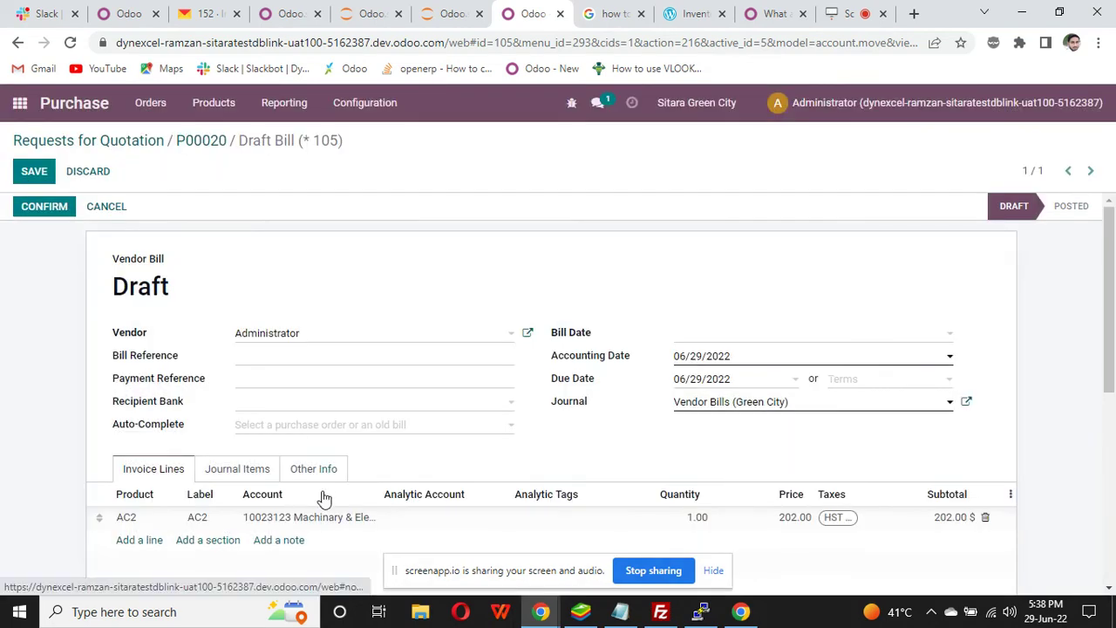
Remove the HST tax from the AC2 bill line and save the draft bill
click(844, 523)
click(848, 519)
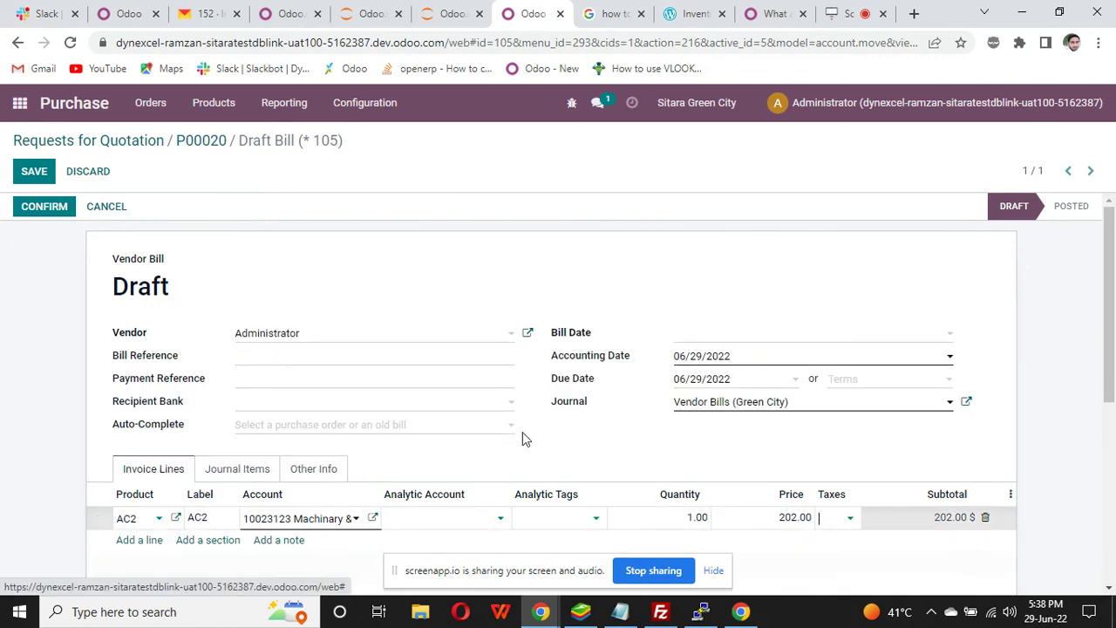
click(27, 180)
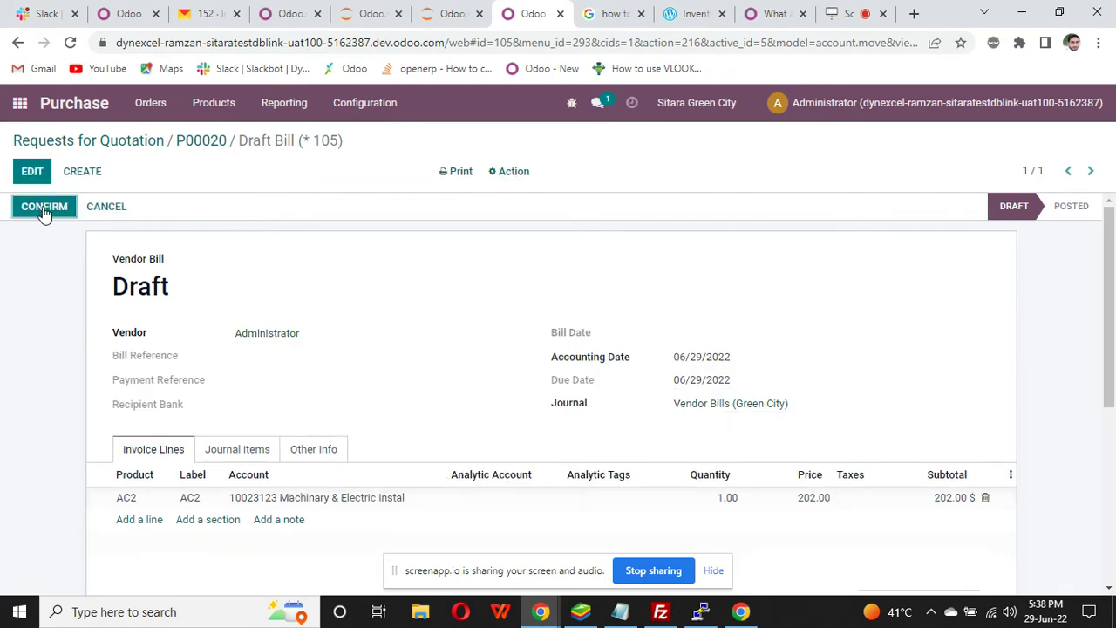
Set the AC2 vendor bill's bill date to 06/01/2022, save it and confirm the bill
click(44, 210)
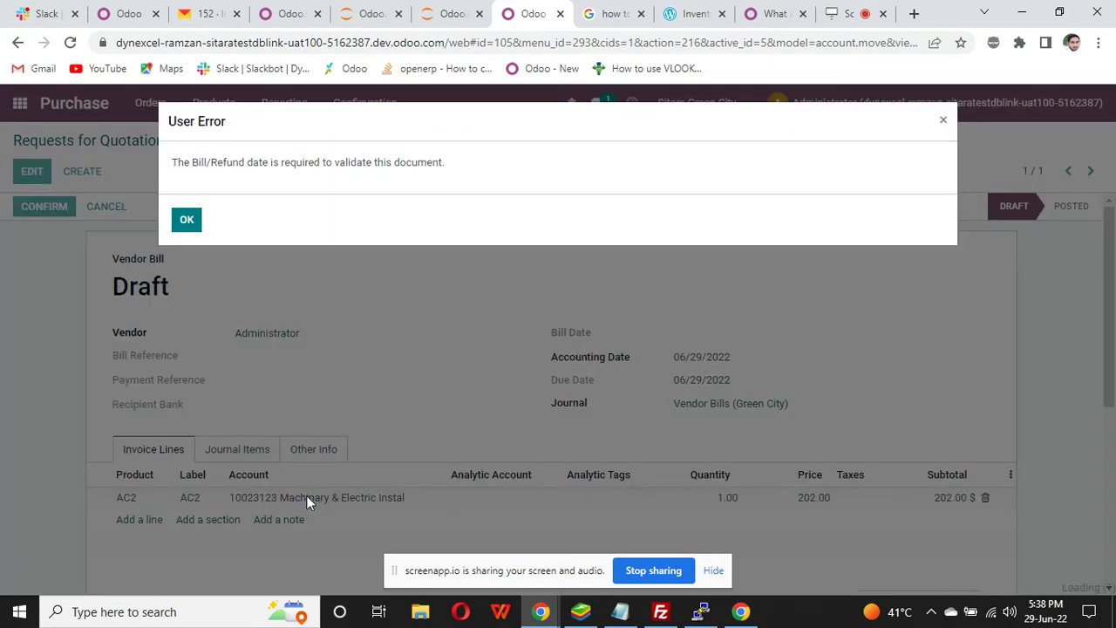
click(186, 220)
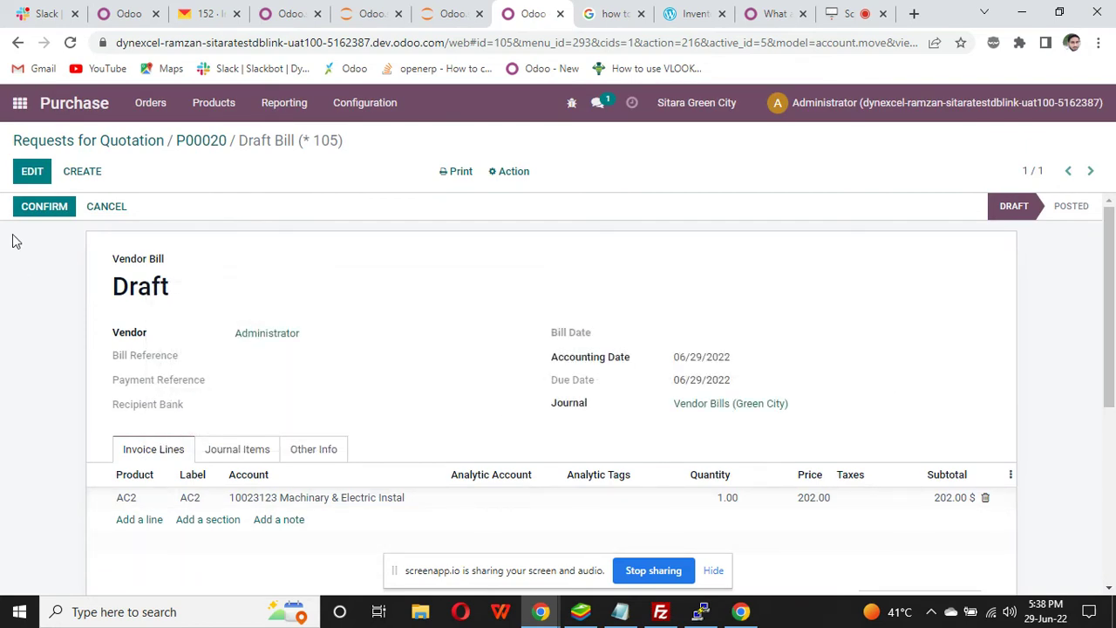
click(31, 175)
click(703, 338)
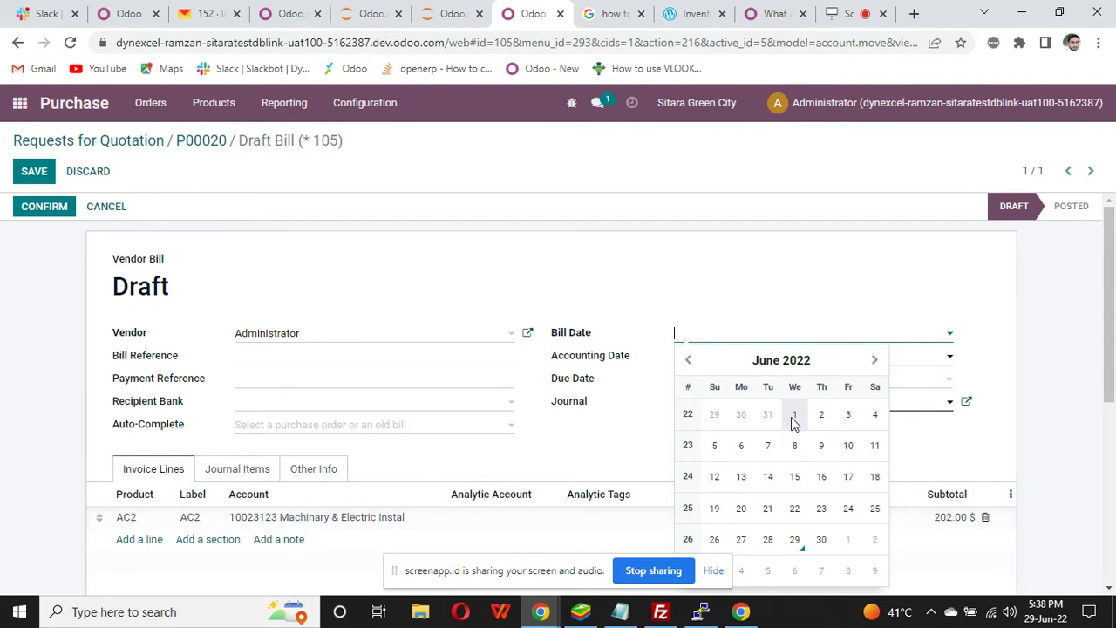
click(794, 424)
click(33, 171)
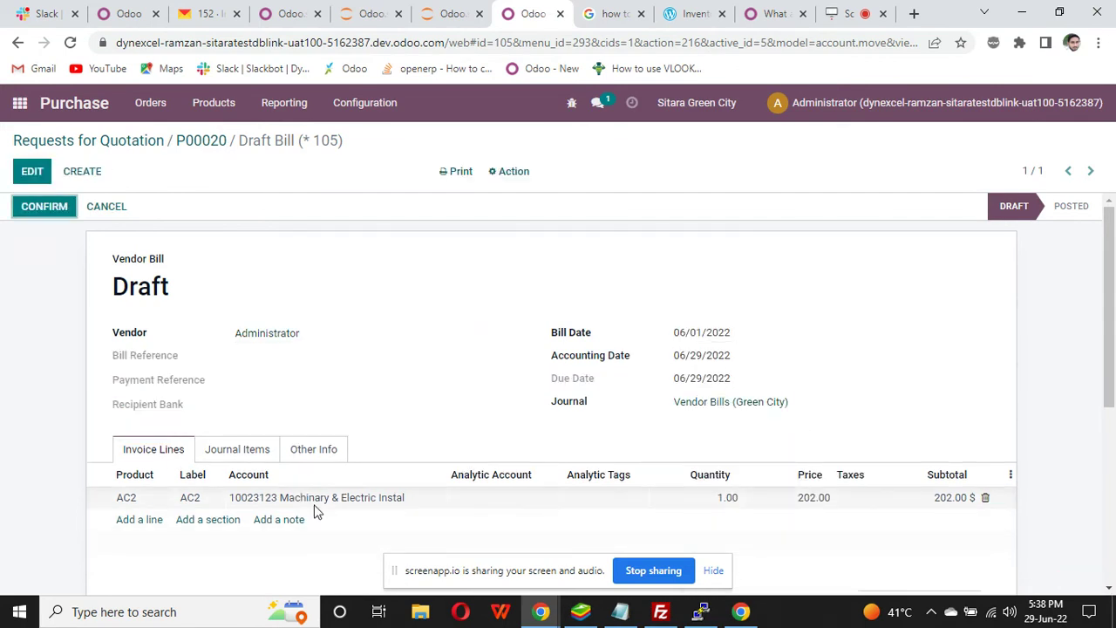
click(35, 209)
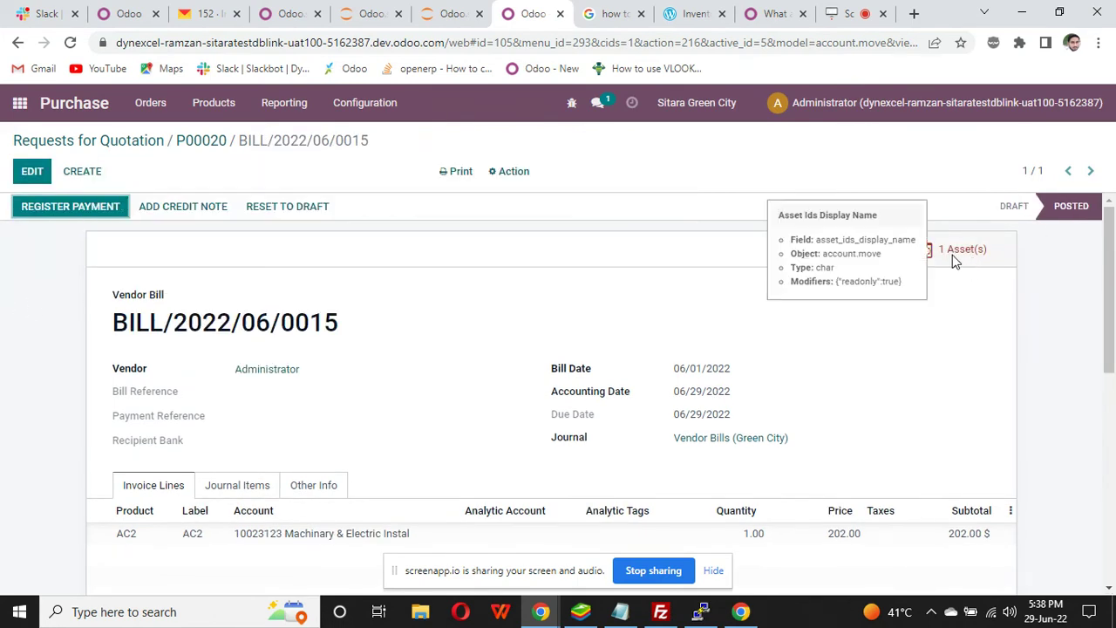
Open the AC2 asset linked to the bill, review its related purchase and other info, and confirm the asset
click(955, 258)
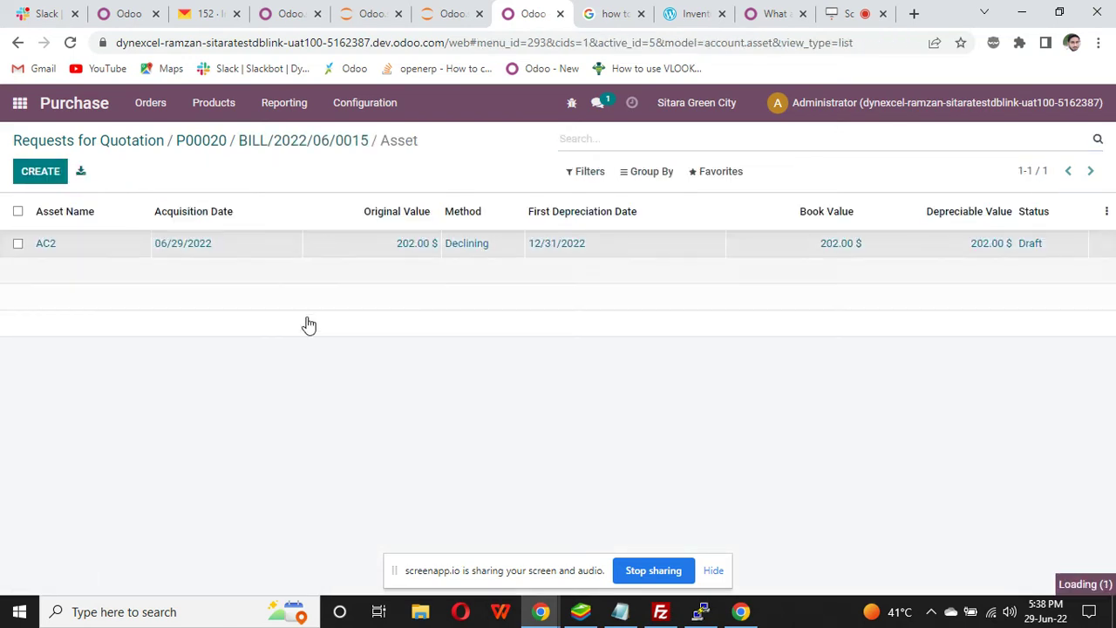
drag(1109, 317, 1113, 417)
mouse_move(1113, 448)
mouse_down()
mouse_move(1113, 361)
mouse_move(1112, 454)
mouse_up()
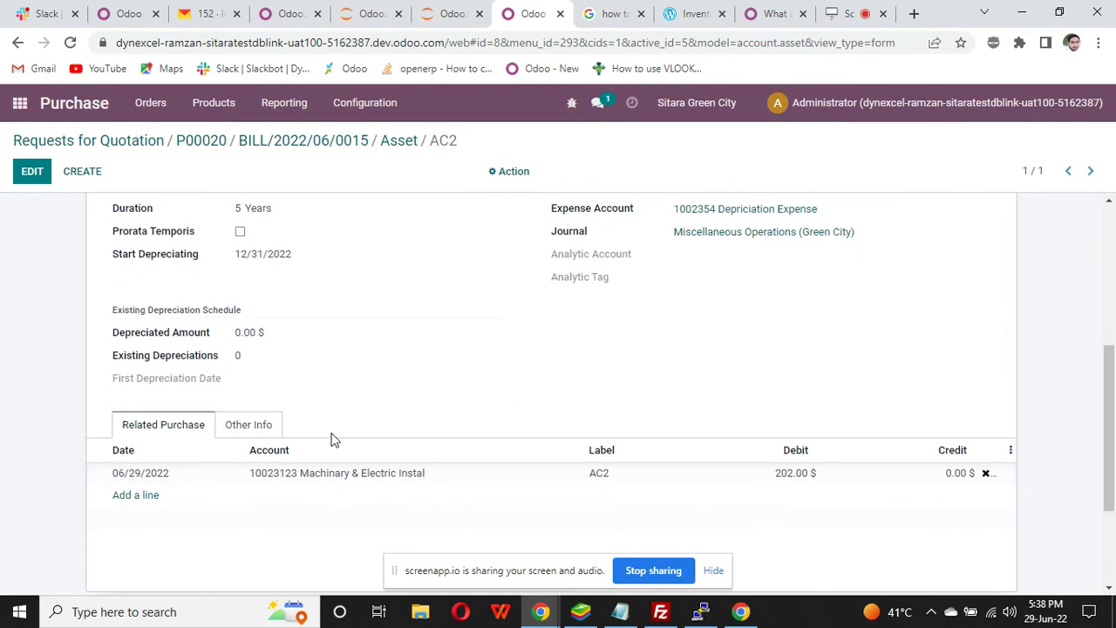
click(250, 436)
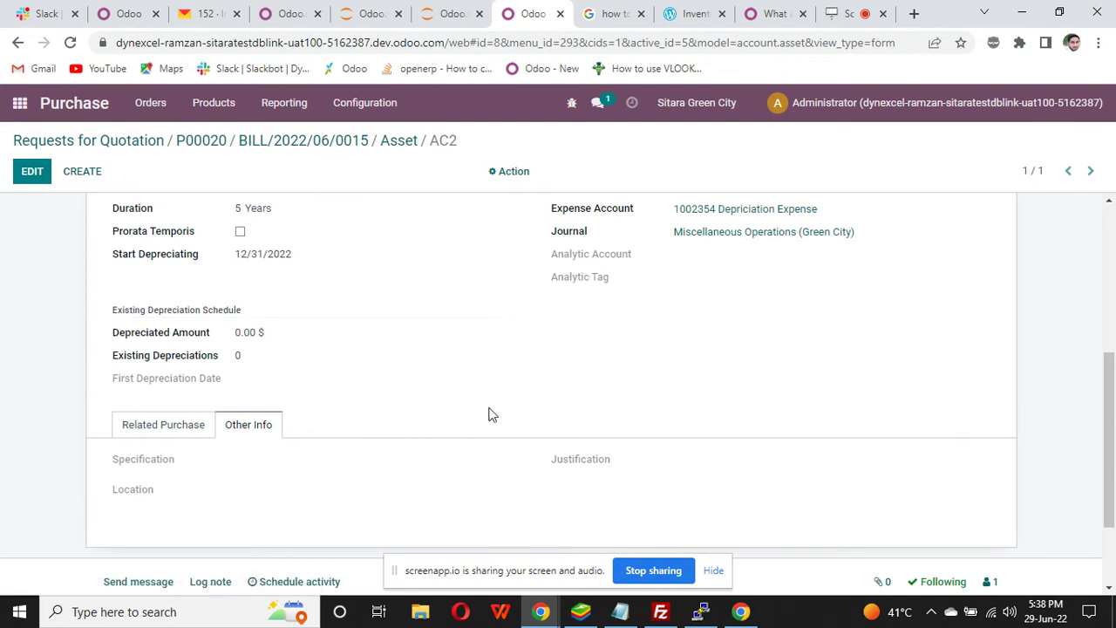
scroll(582, 274, up, 4)
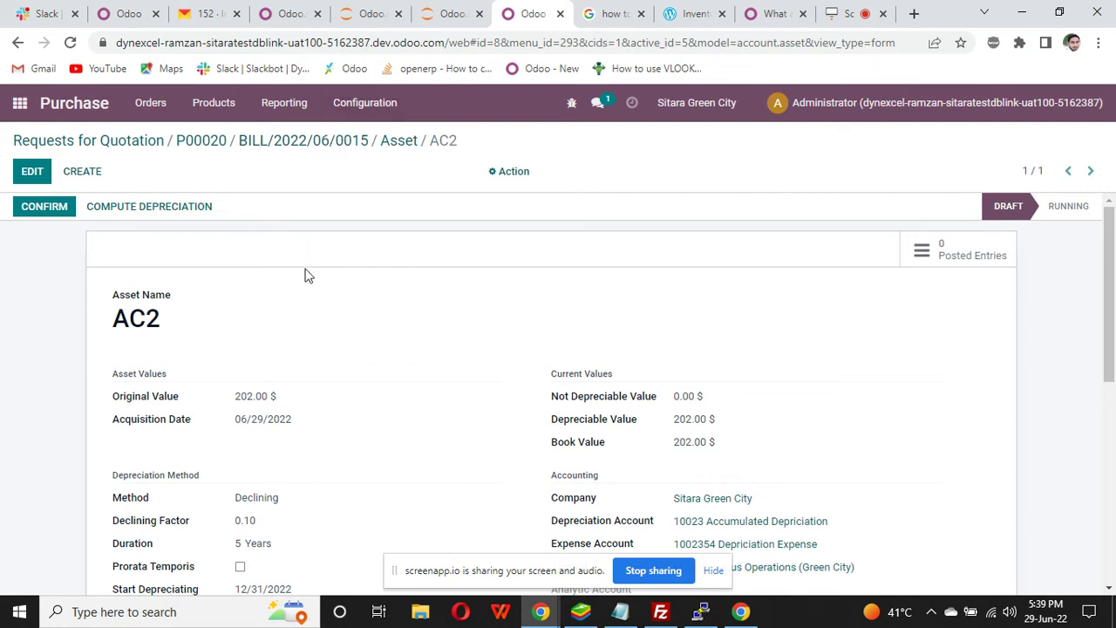
click(61, 214)
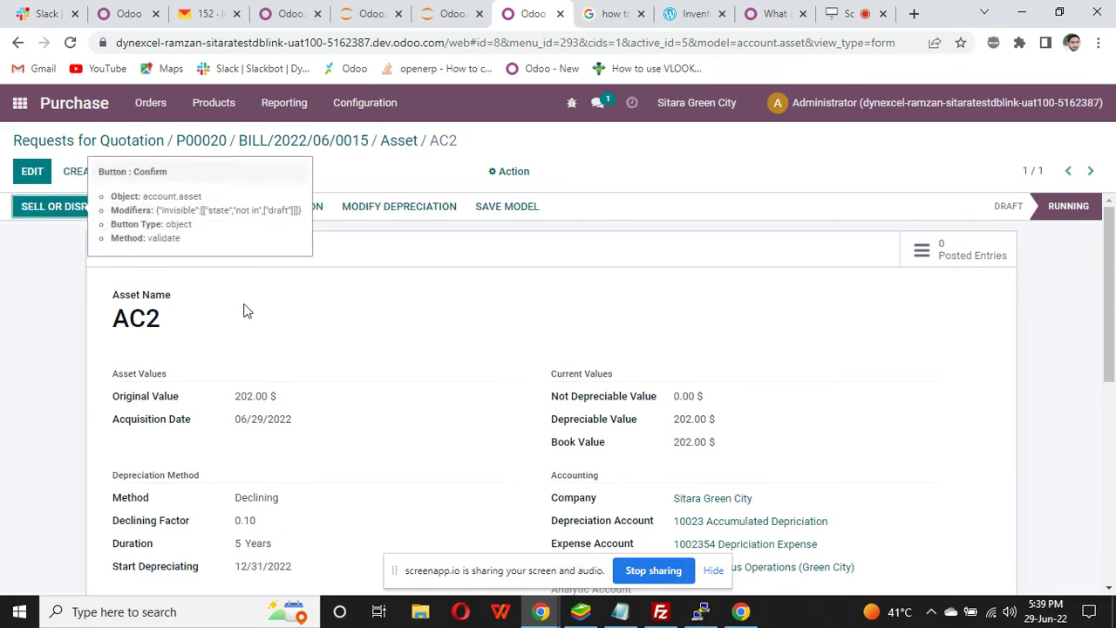
Examine the depreciation board of the running AC2 asset
drag(1112, 339, 1111, 499)
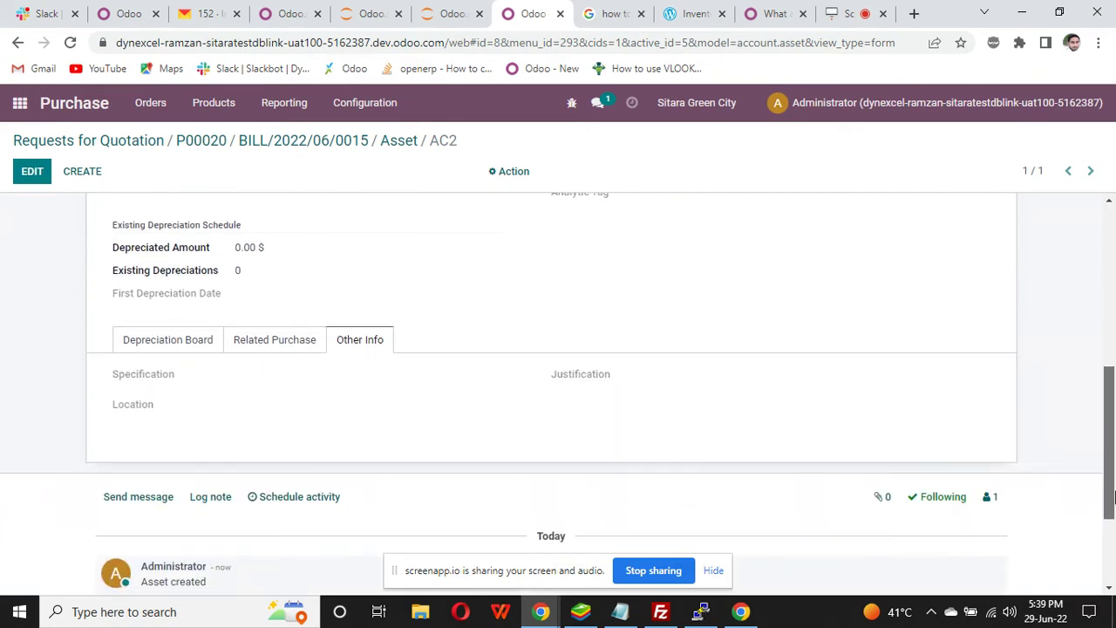
click(174, 350)
drag(1112, 467, 1112, 307)
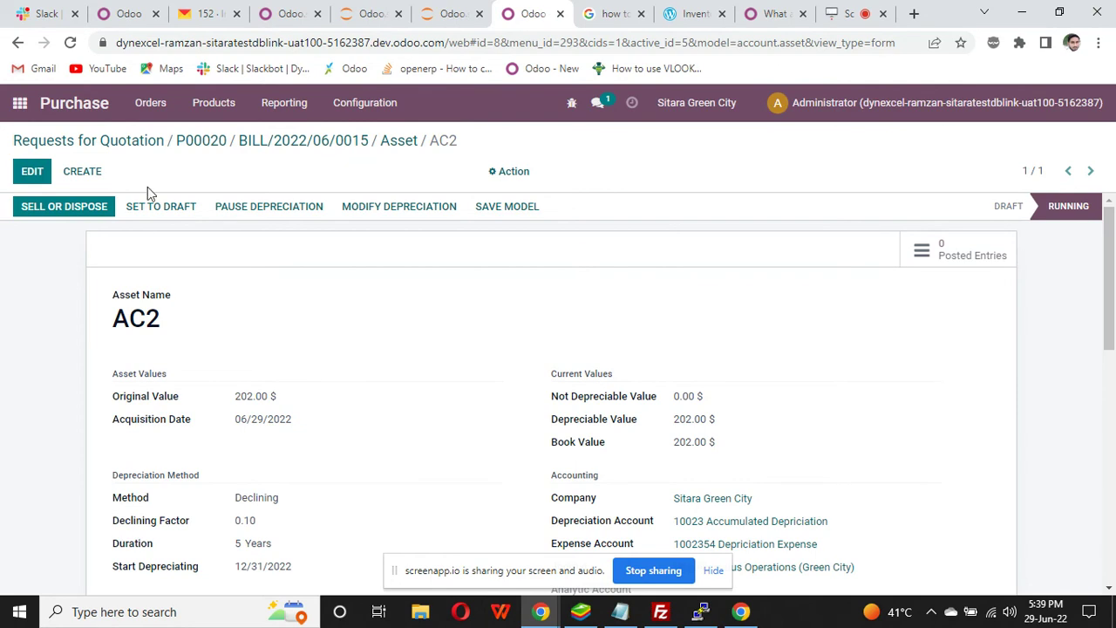
Switch to the Accounting app and start a new customer invoice
click(162, 117)
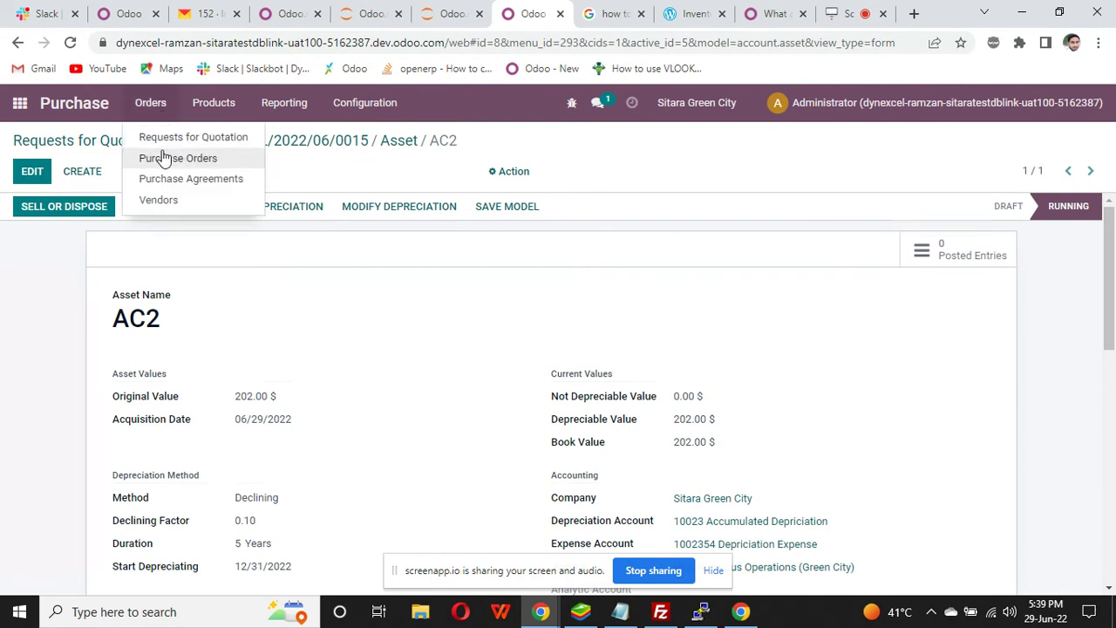
click(19, 103)
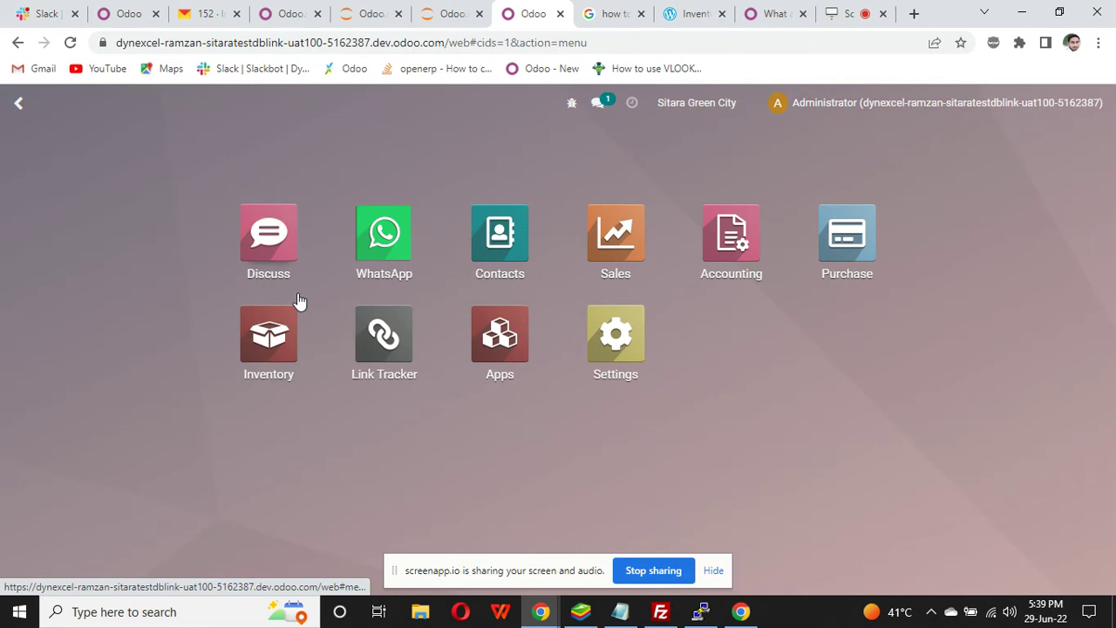
click(715, 235)
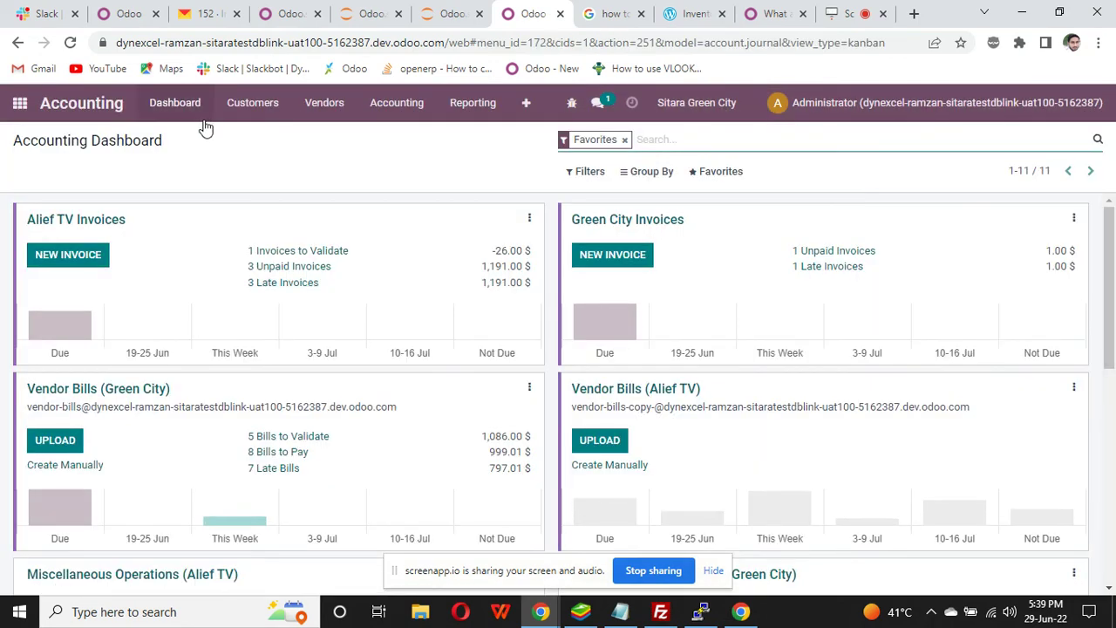
click(247, 111)
click(244, 139)
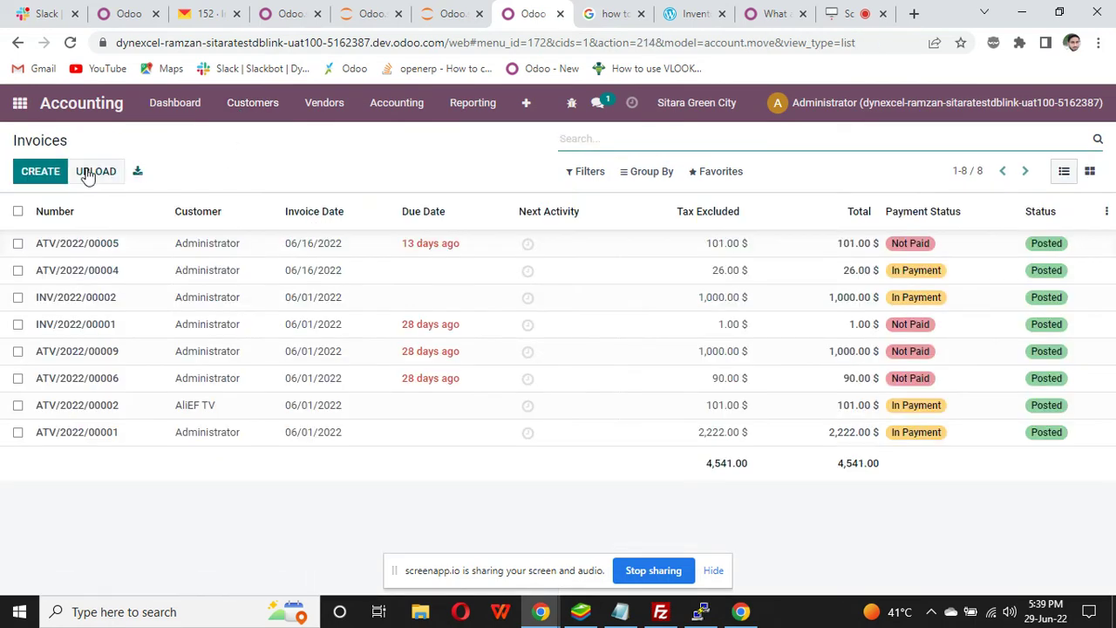
click(39, 172)
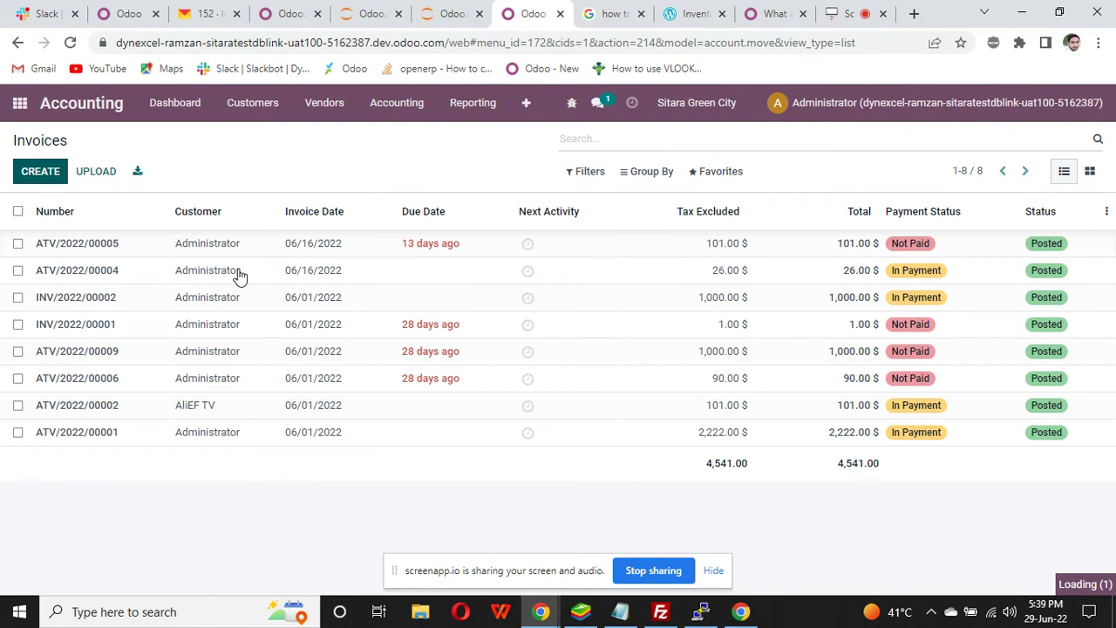
Set the invoice's journal to Green City Invoices, the customer to Administrator and the invoice date to 06/01/2022
click(713, 384)
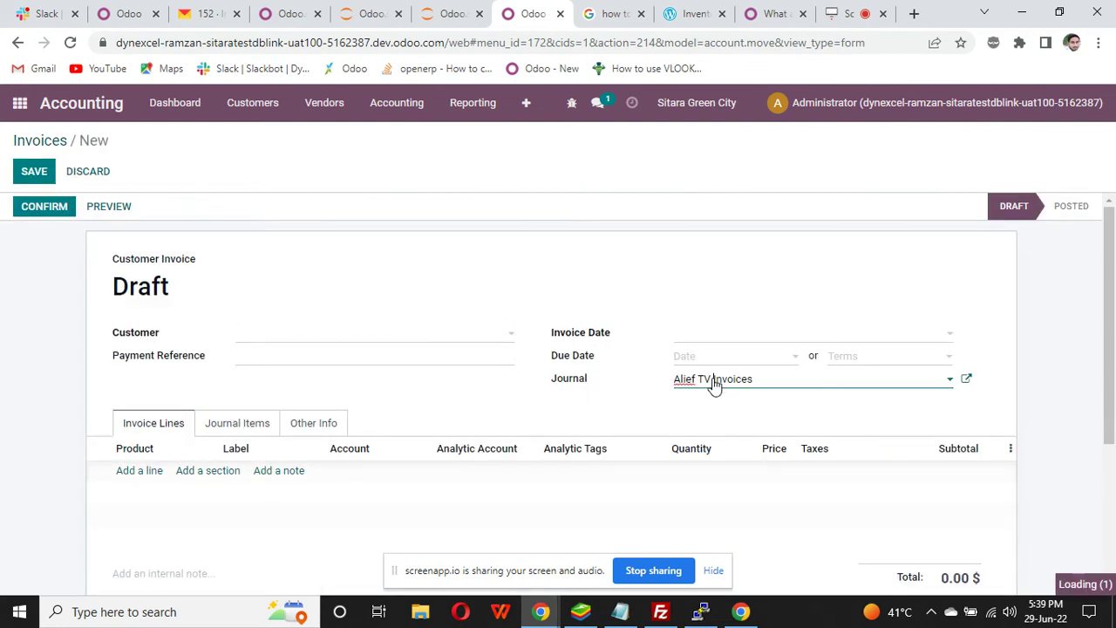
click(736, 427)
click(280, 337)
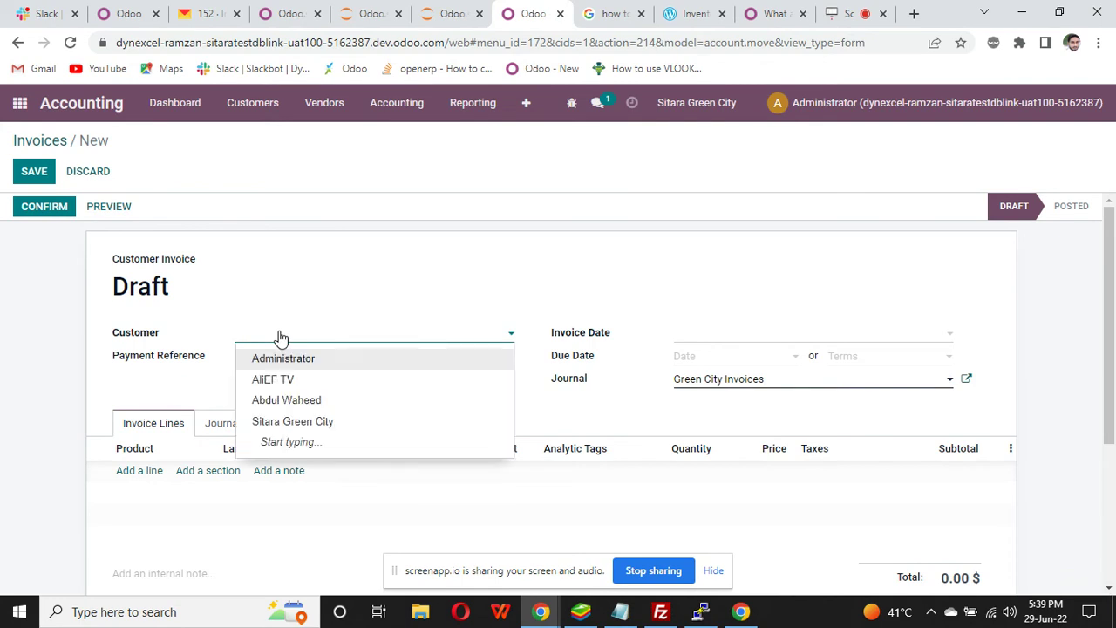
click(292, 358)
click(700, 343)
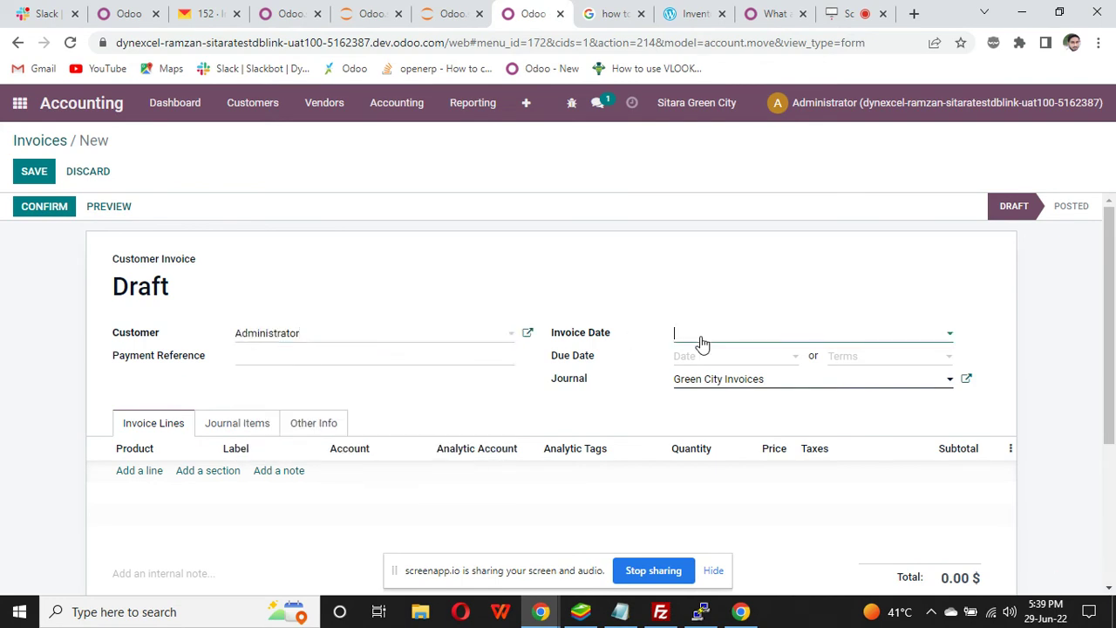
click(792, 416)
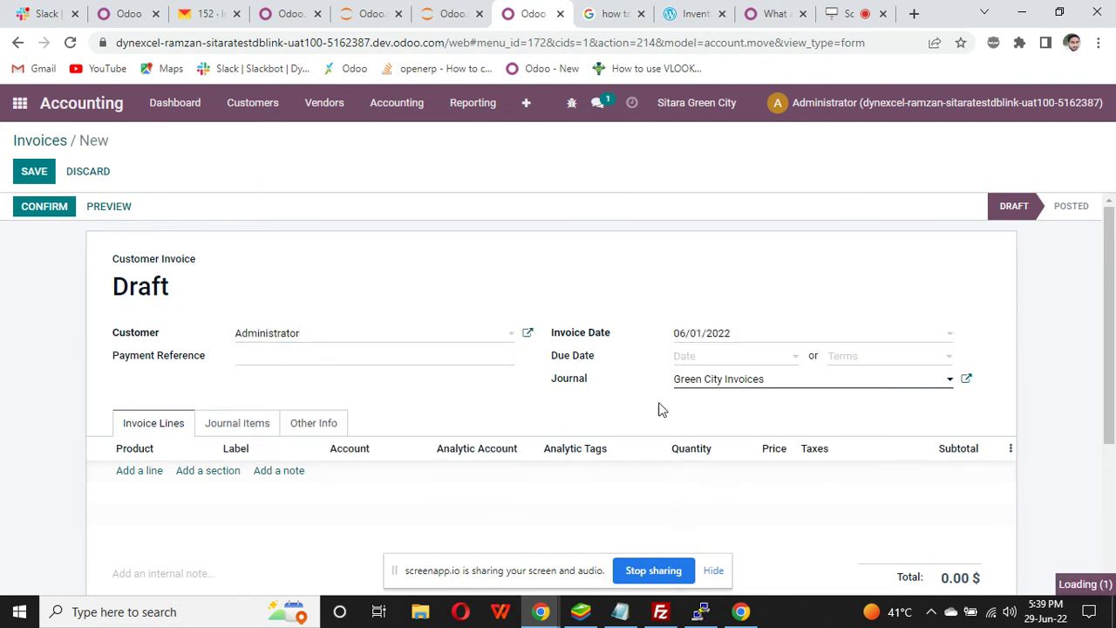
Add an AC2 product line to the invoice at a price of 202, without the GST sales tax
click(127, 472)
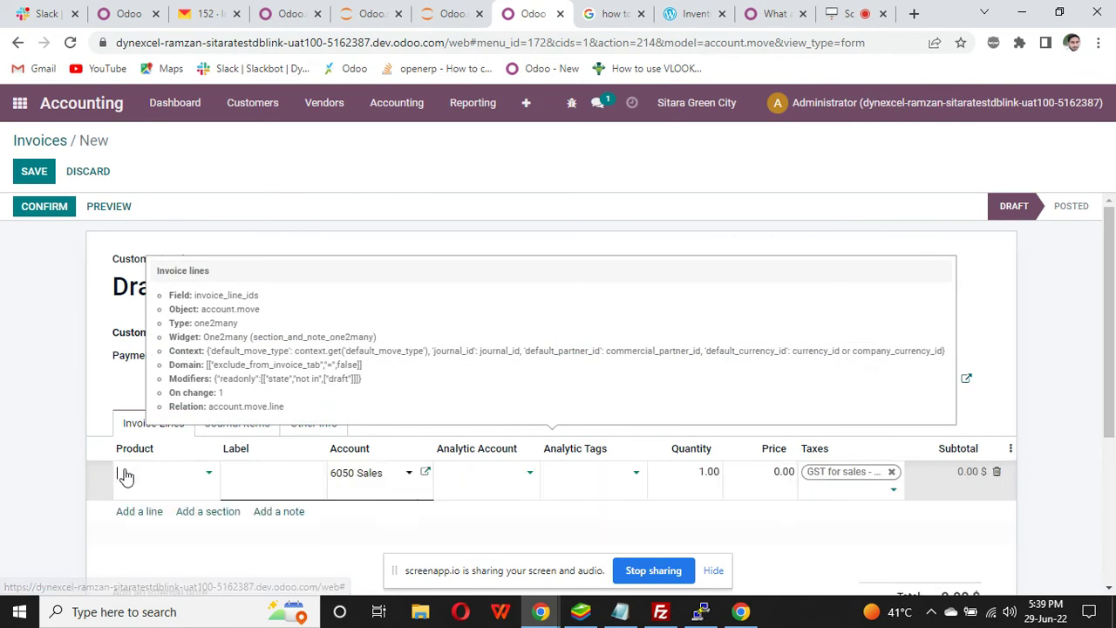
text(AC2)
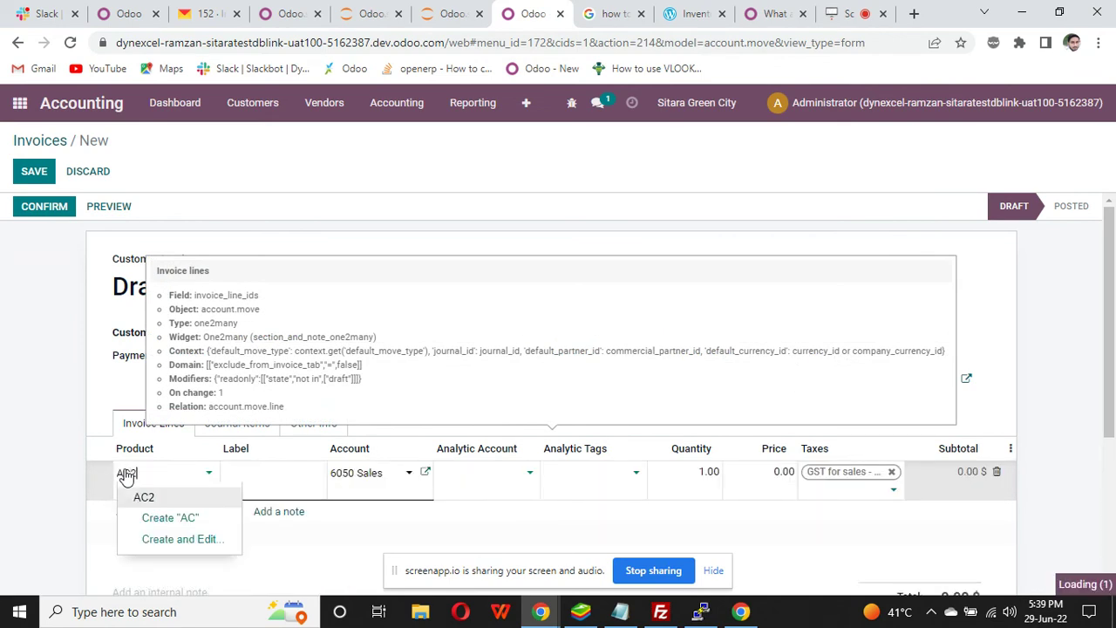
click(148, 500)
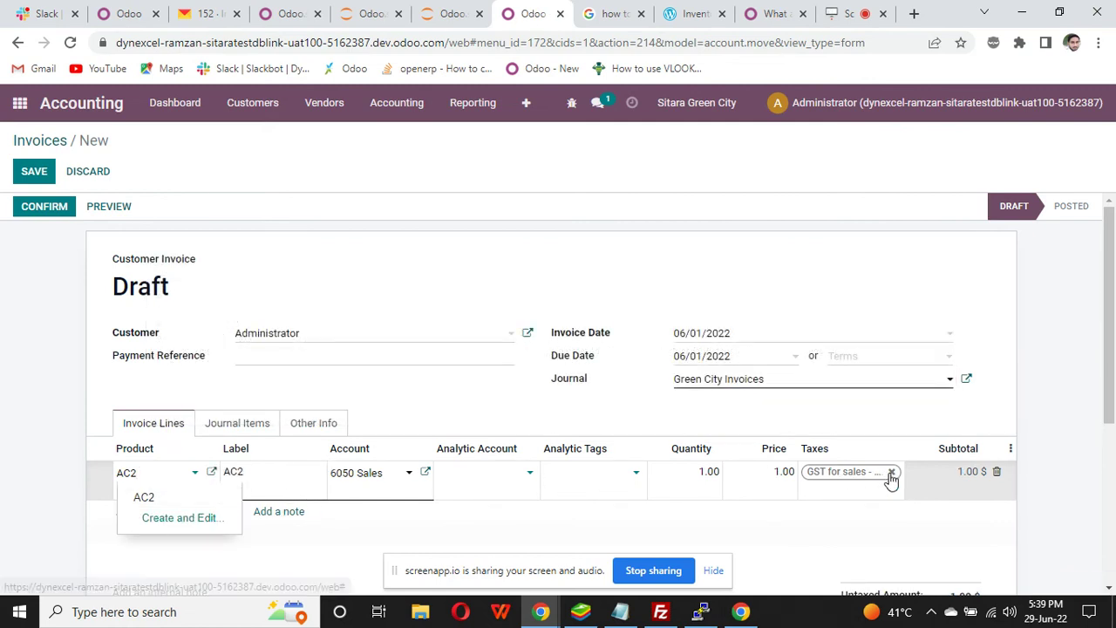
click(770, 473)
text(202)
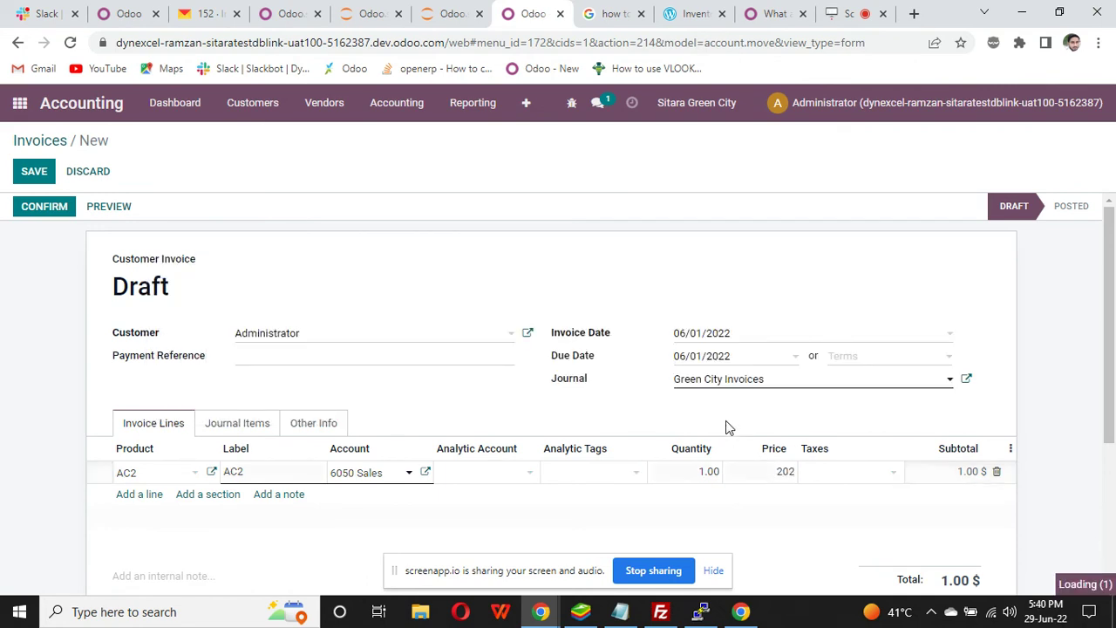
Change the price of the AC2 invoice line to 230
click(784, 484)
click(777, 471)
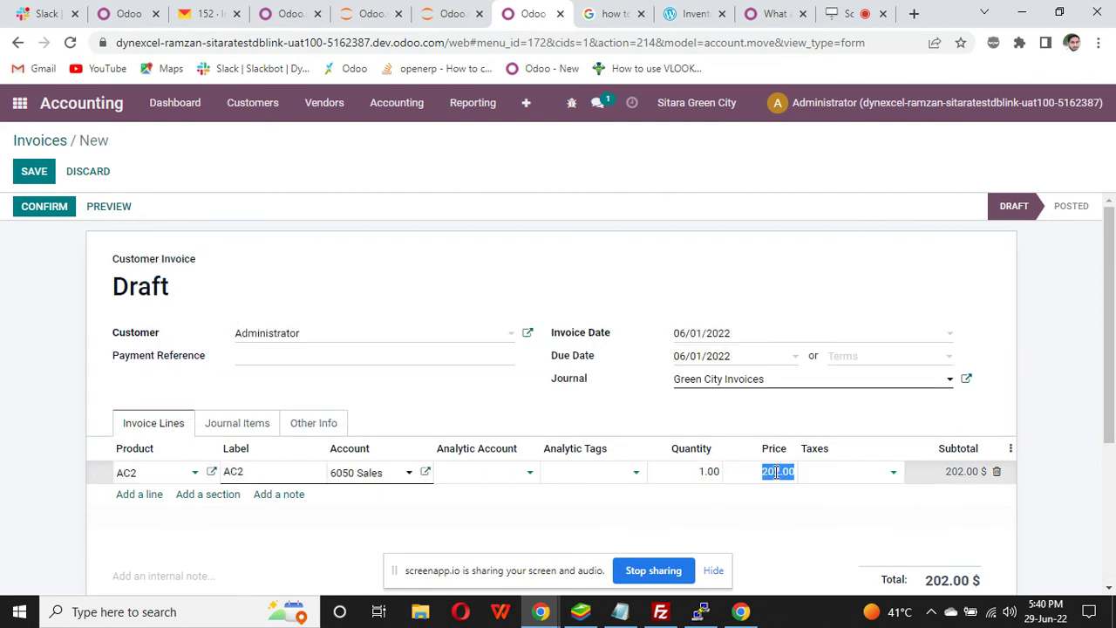
text(230)
click(683, 427)
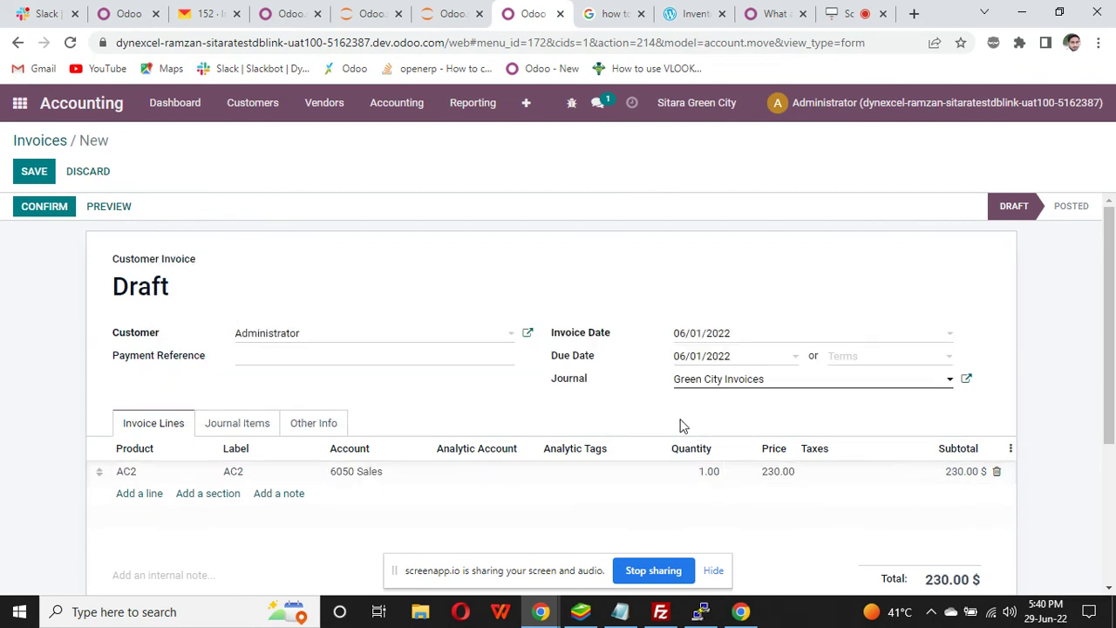
Set the AC2 invoice line's price to 150, then save and confirm the customer invoice
click(782, 475)
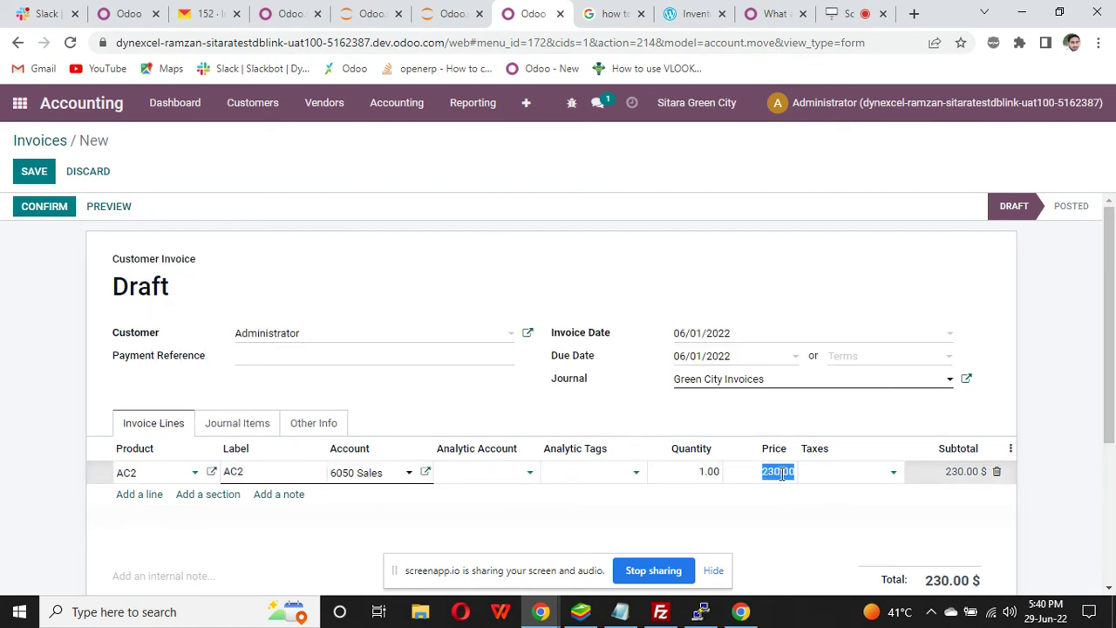
text(150)
click(677, 421)
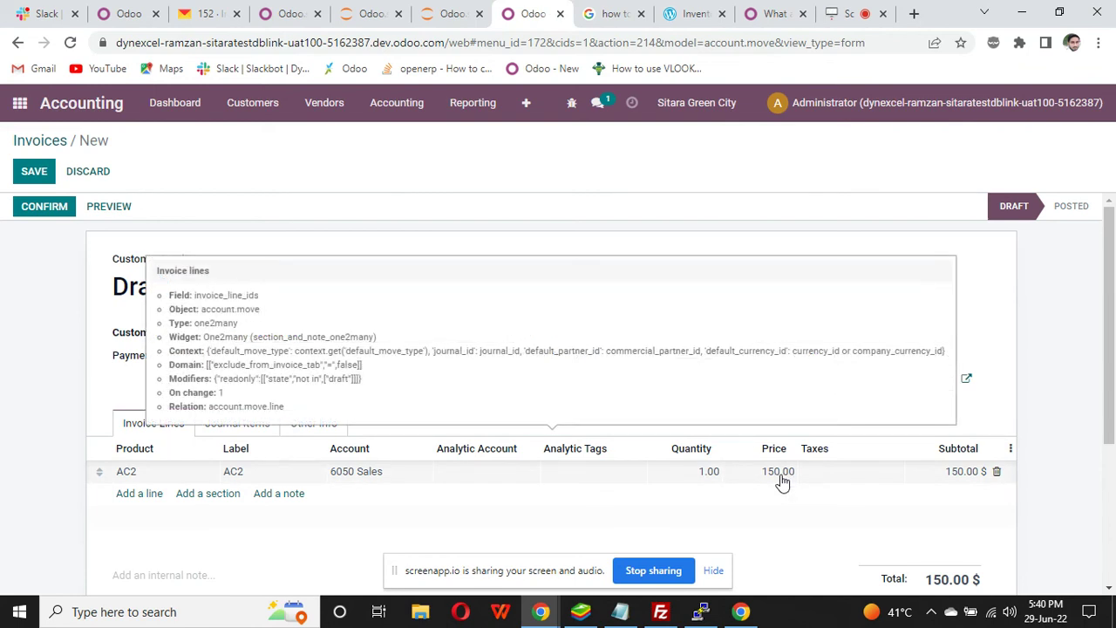
click(29, 173)
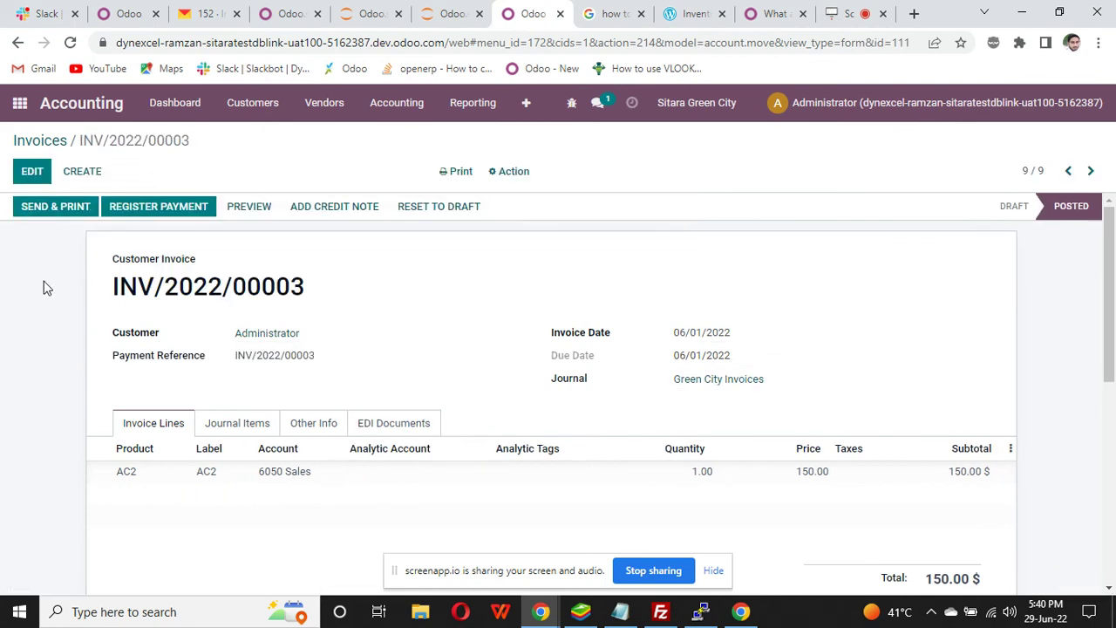
Open AC2 from the assets list and sell it against customer invoice INV/2022/00003
click(384, 109)
click(389, 433)
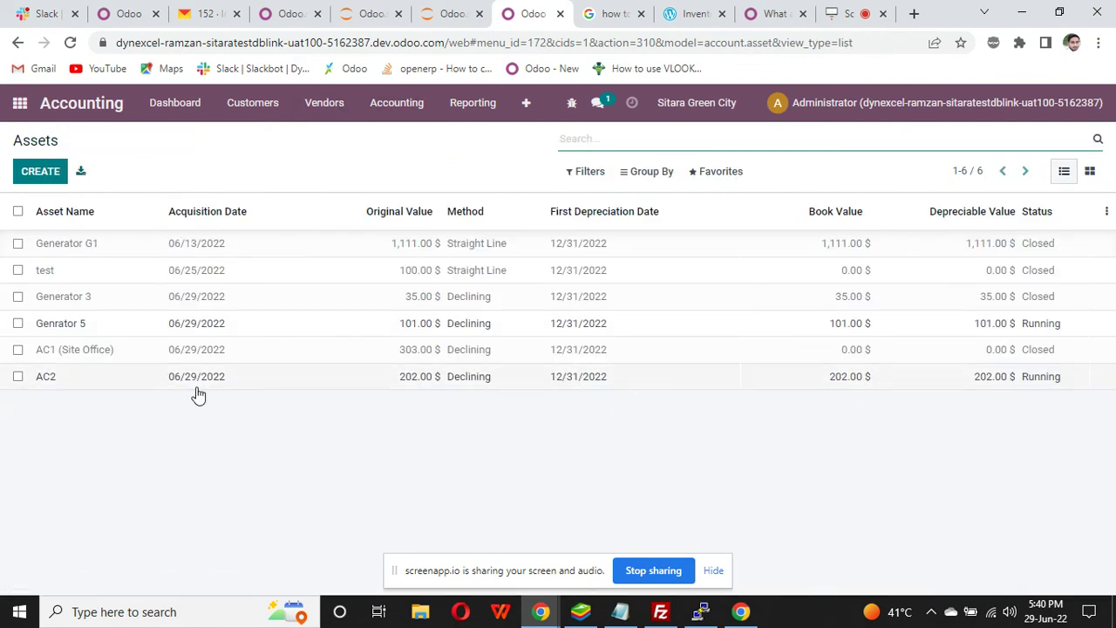
click(196, 384)
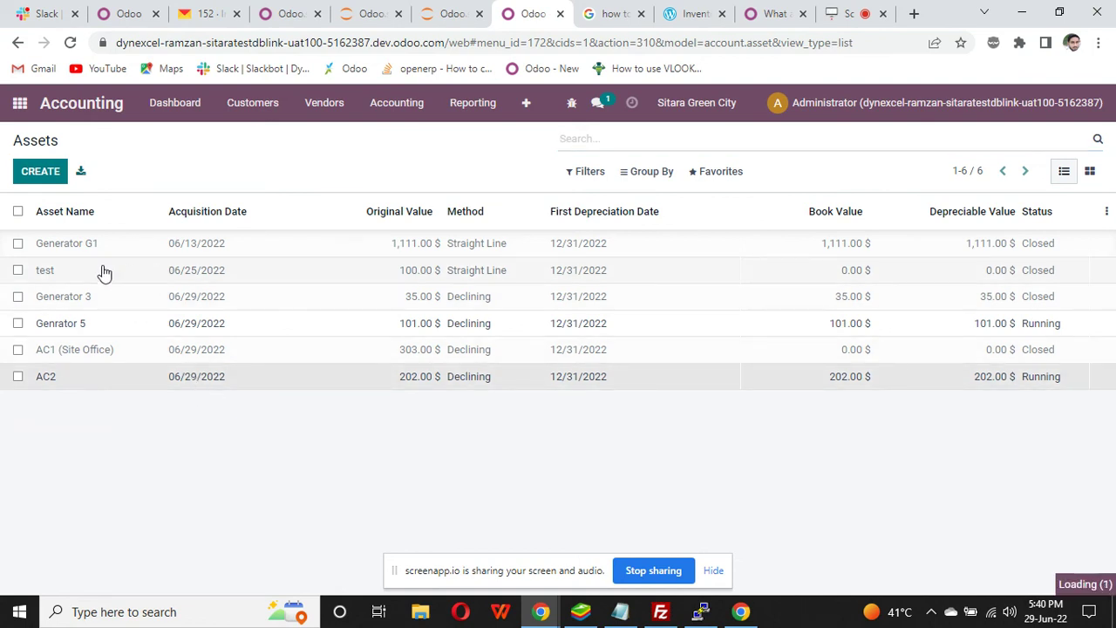
click(80, 209)
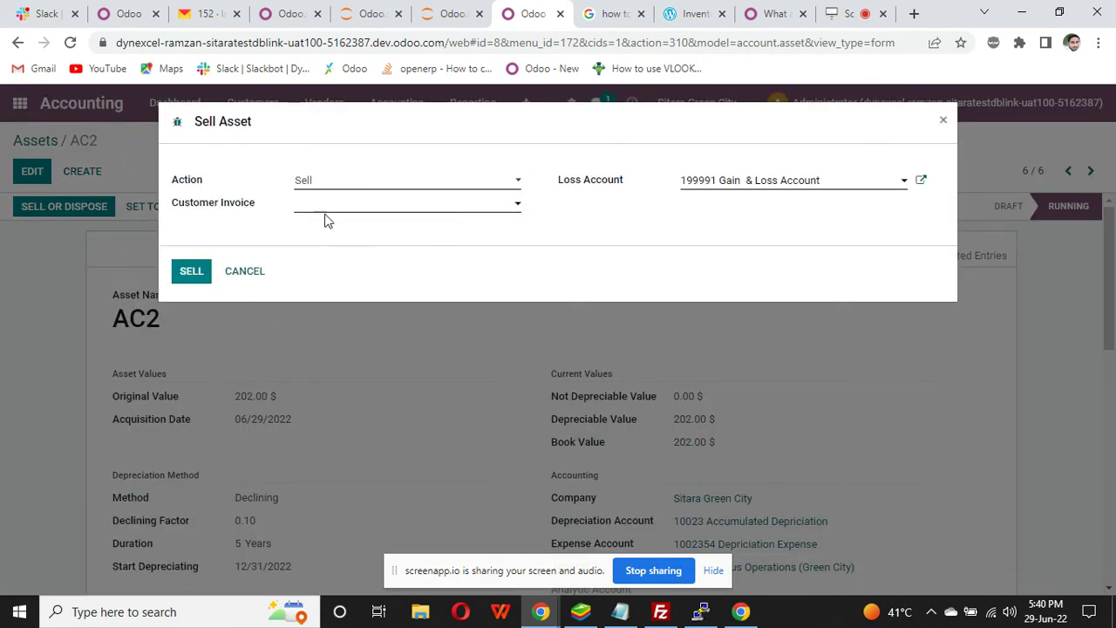
click(320, 210)
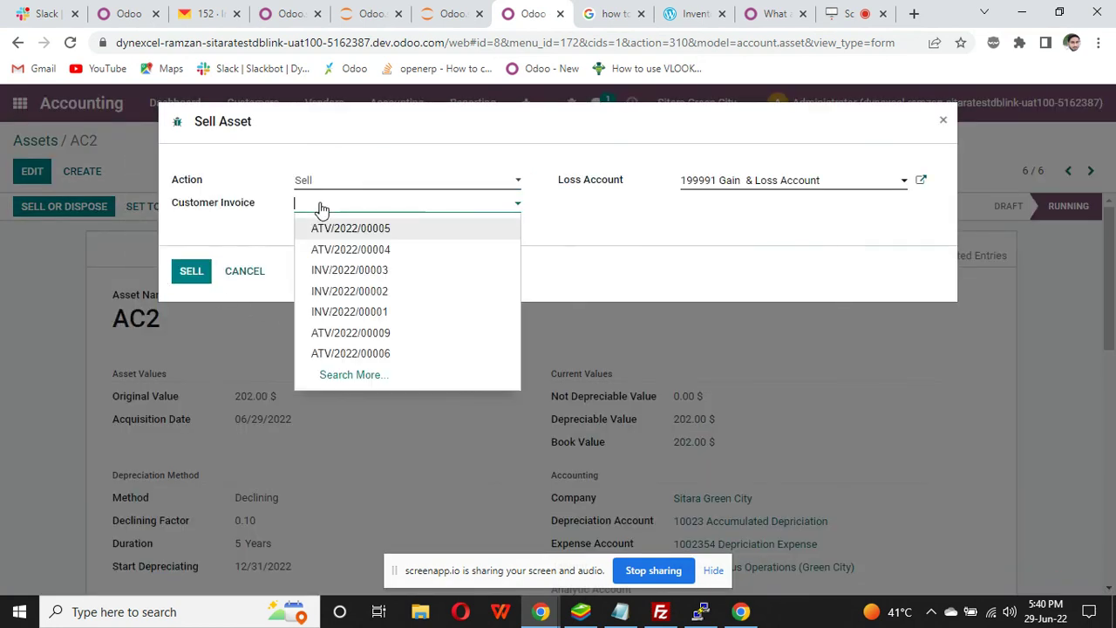
click(337, 278)
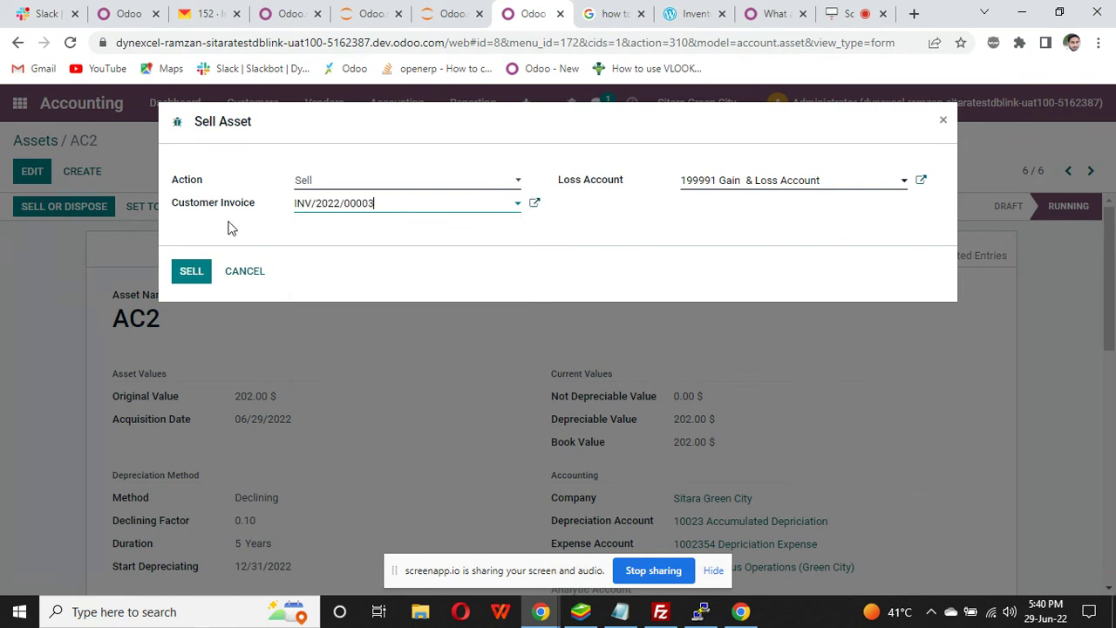
click(187, 274)
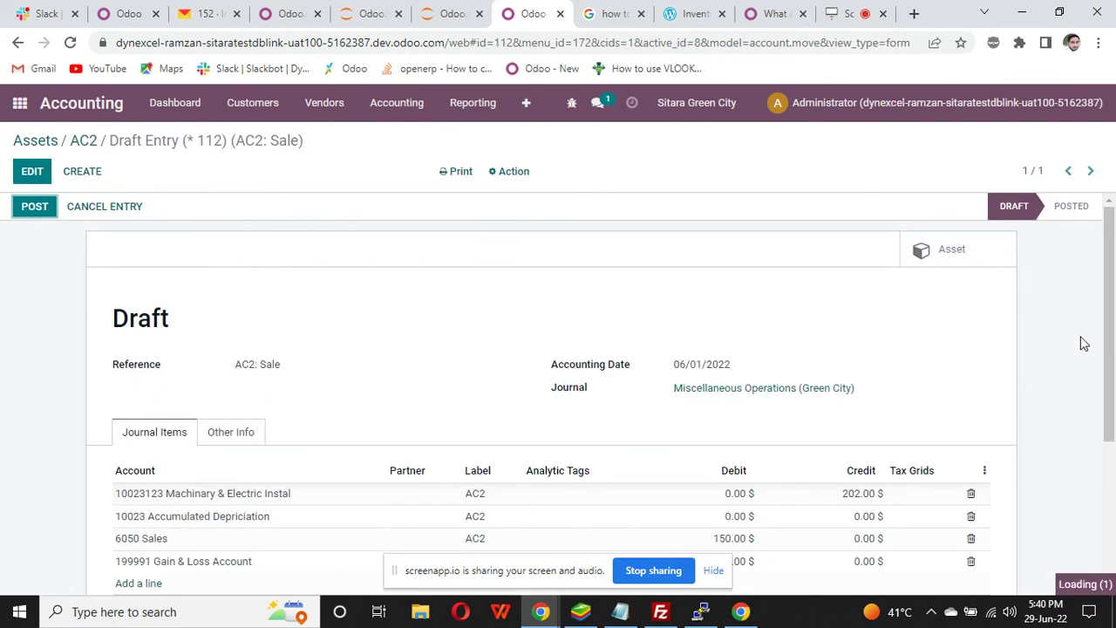
Review the journal items of the draft AC2 sale entry and post the entry
drag(1113, 373, 1113, 466)
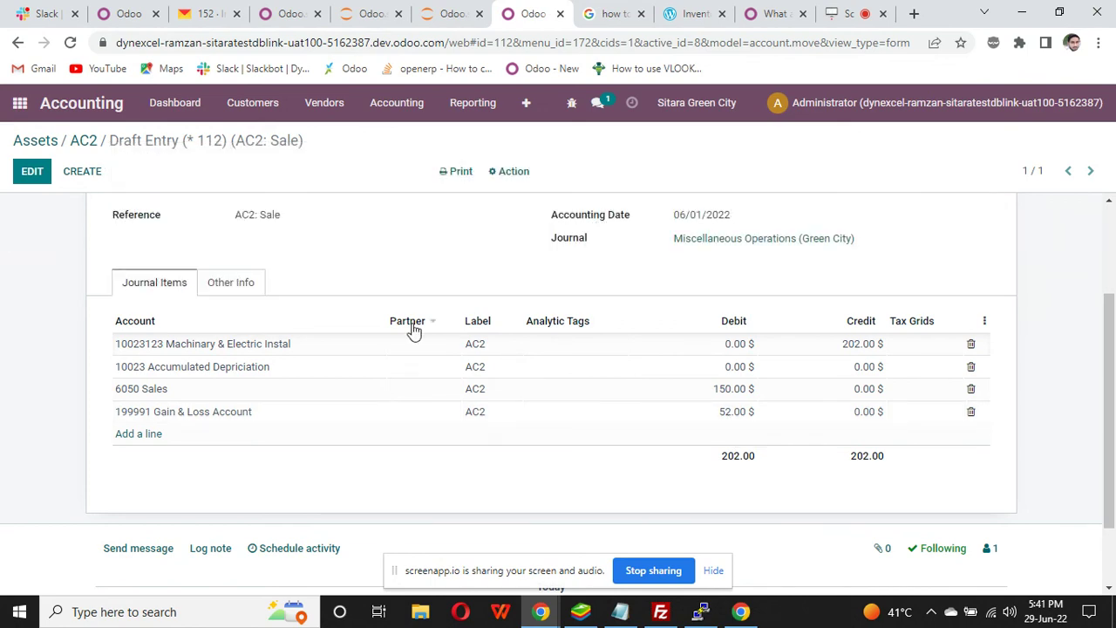
scroll(1114, 410, up, 2)
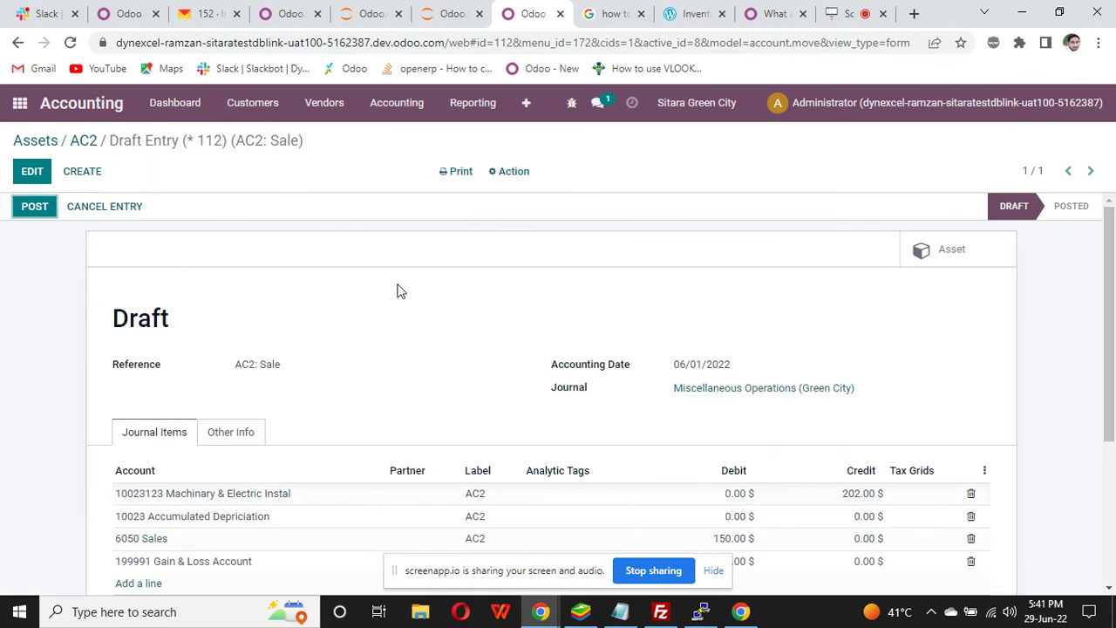
click(26, 209)
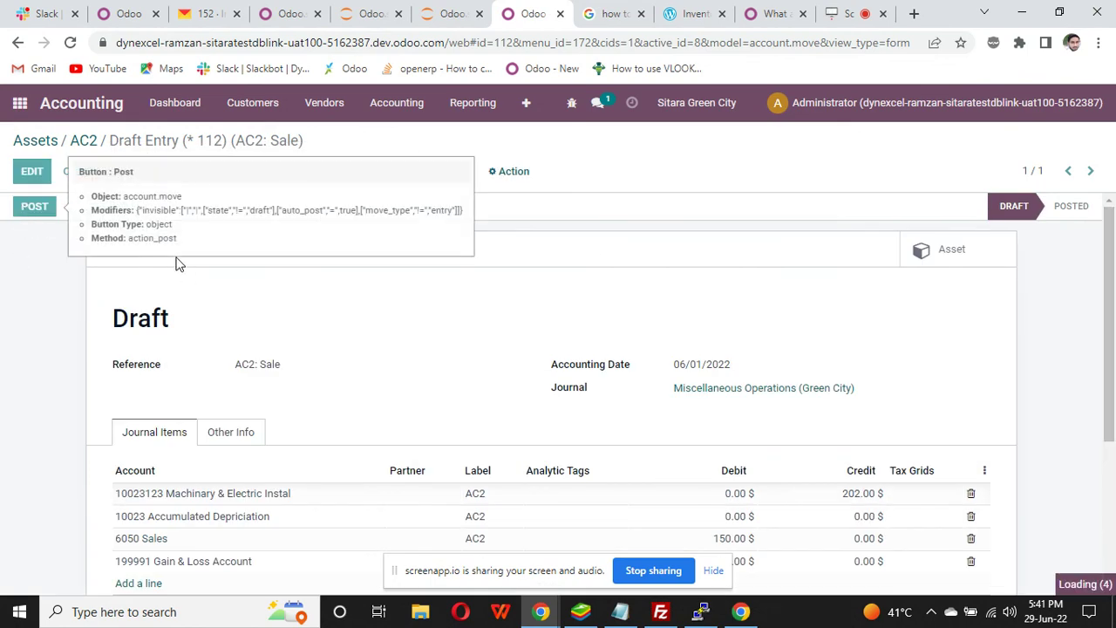